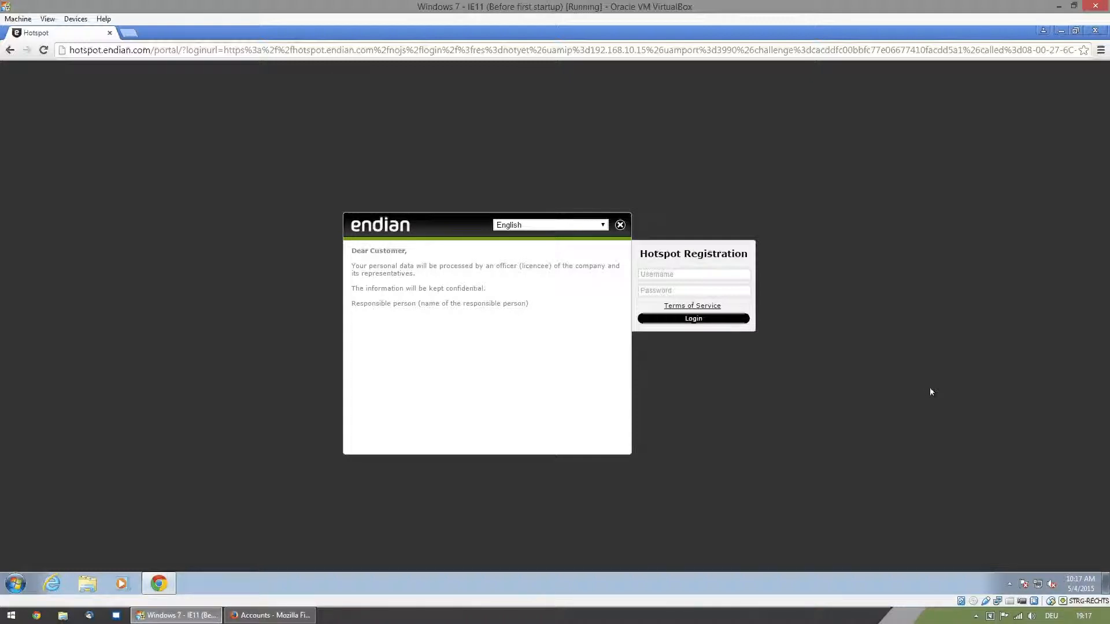
- In the Endian admin interface in Firefox, enable Social Login with Google+ and Facebook, set the default rate to FreePostPaid, and save
click(272, 615)
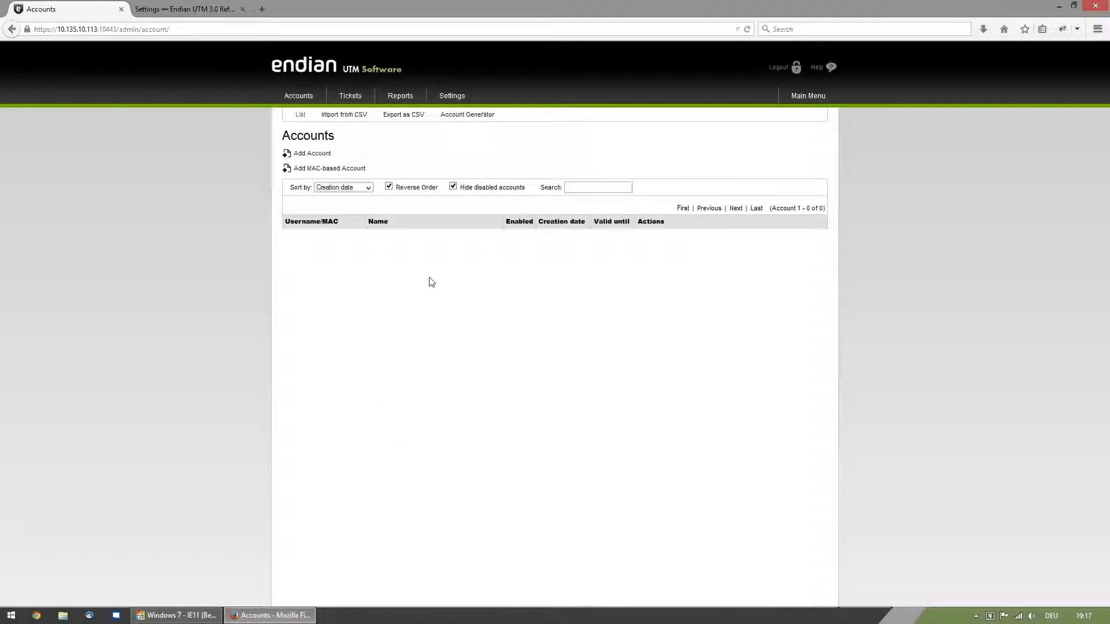
click(452, 96)
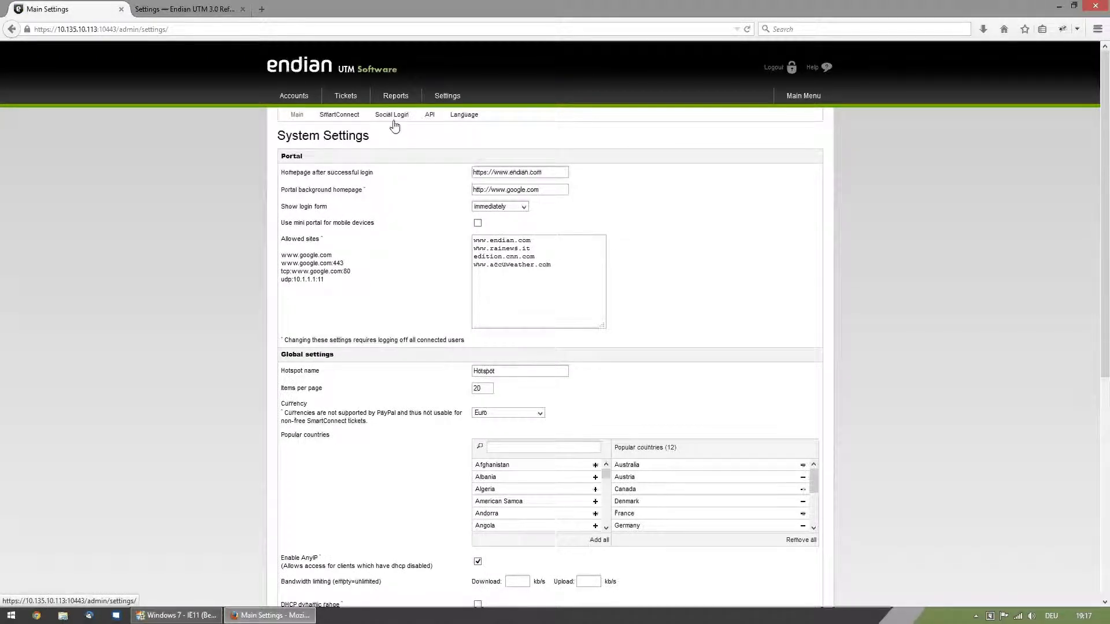
click(392, 114)
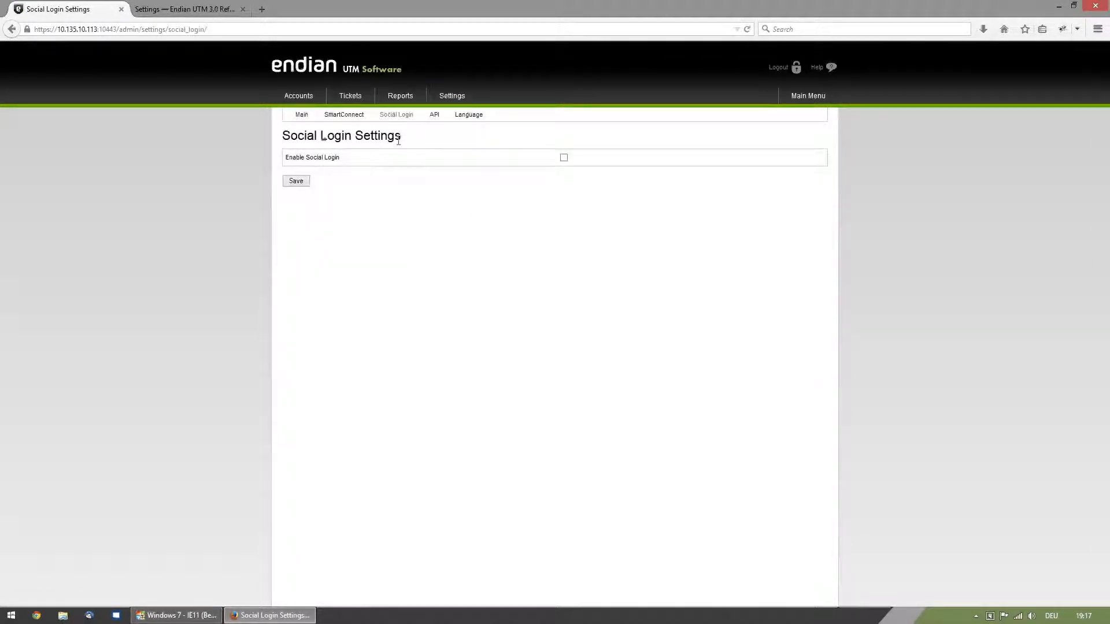
click(564, 157)
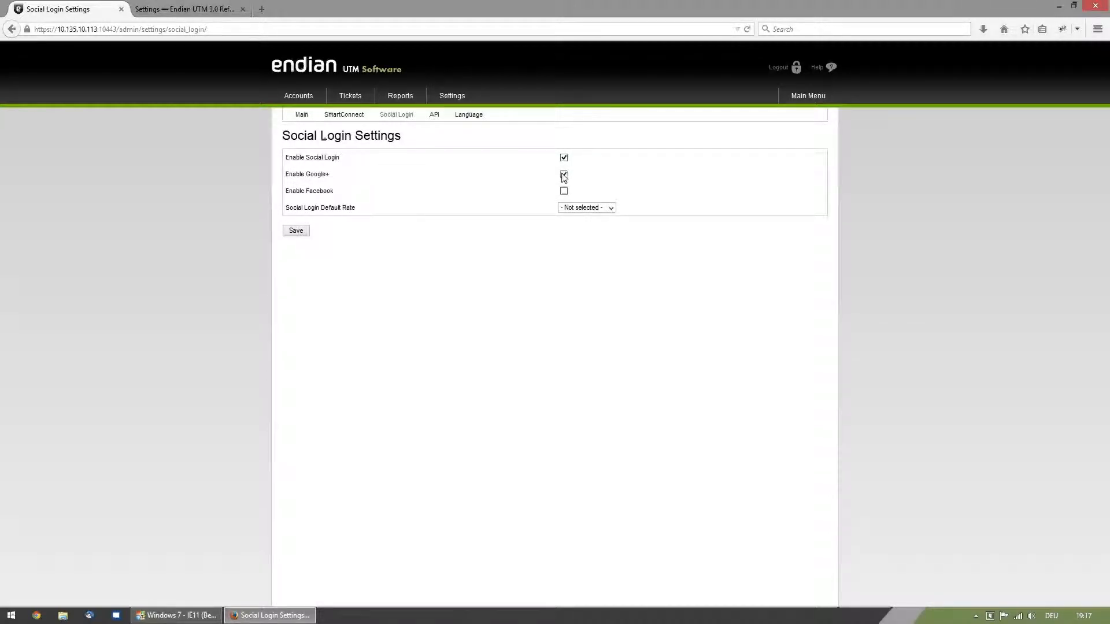
click(564, 192)
click(595, 212)
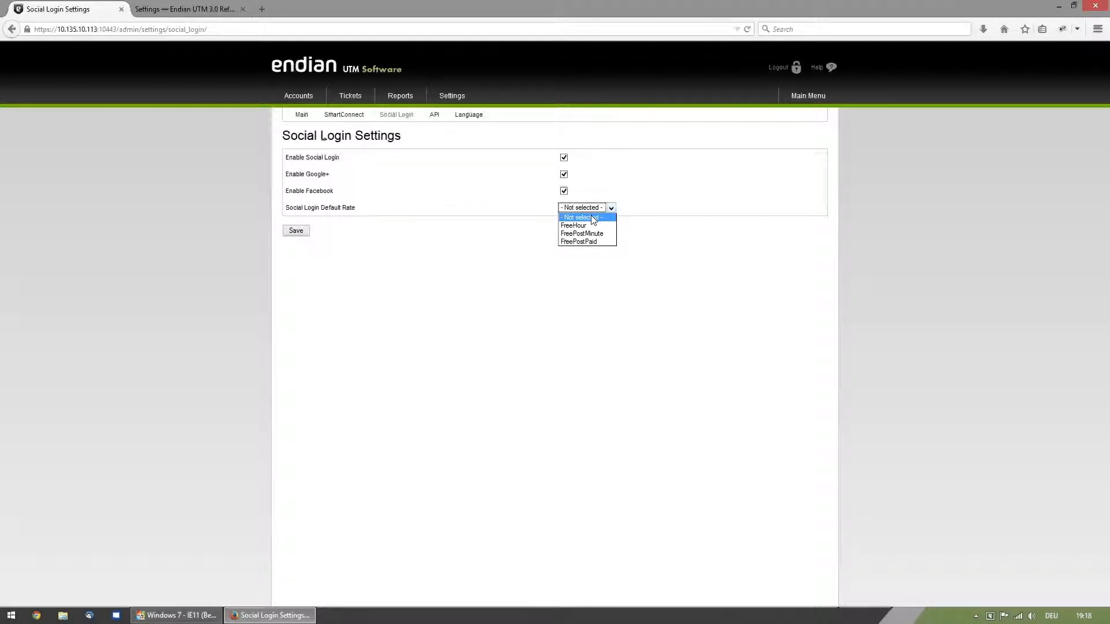
click(589, 242)
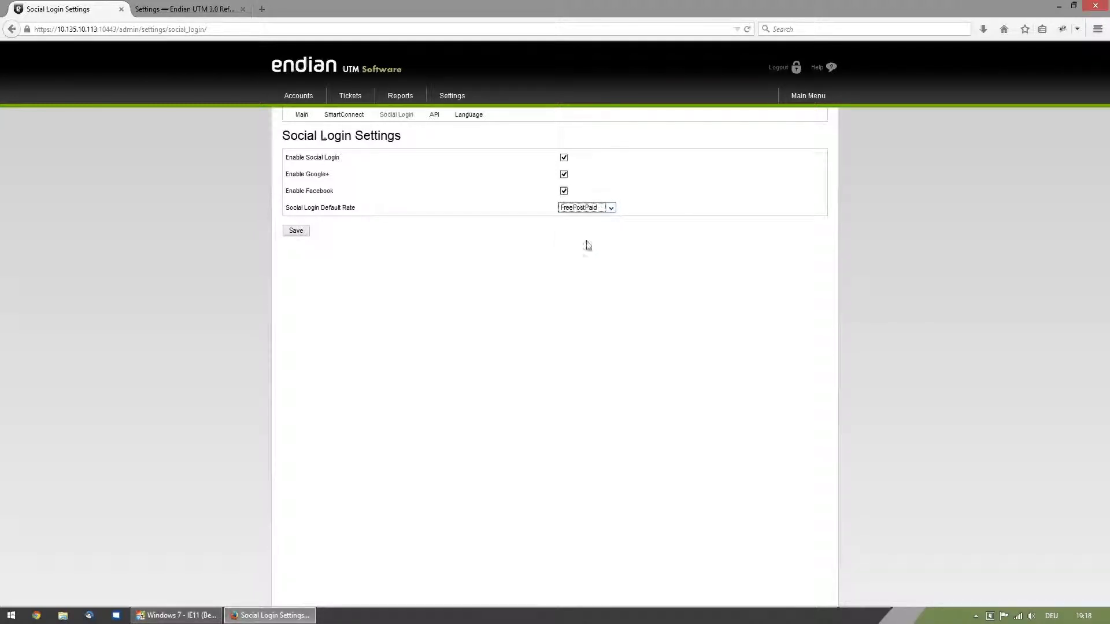
click(299, 232)
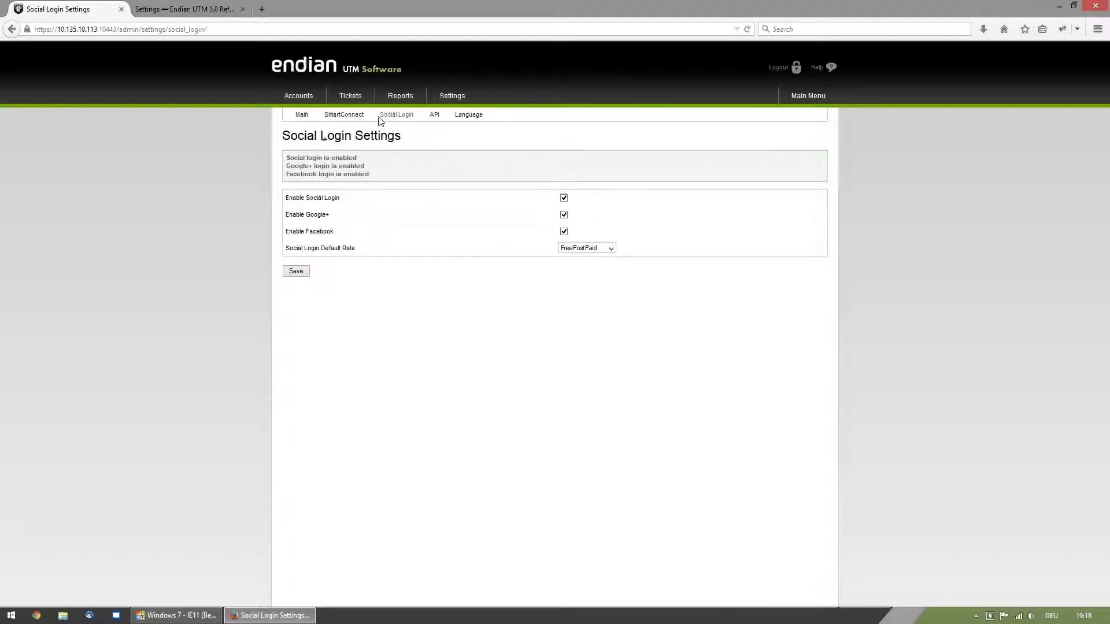
- Review the FreePostPaid ticket rate's payment, validity and price settings, leaving the rate editor without saving
click(352, 99)
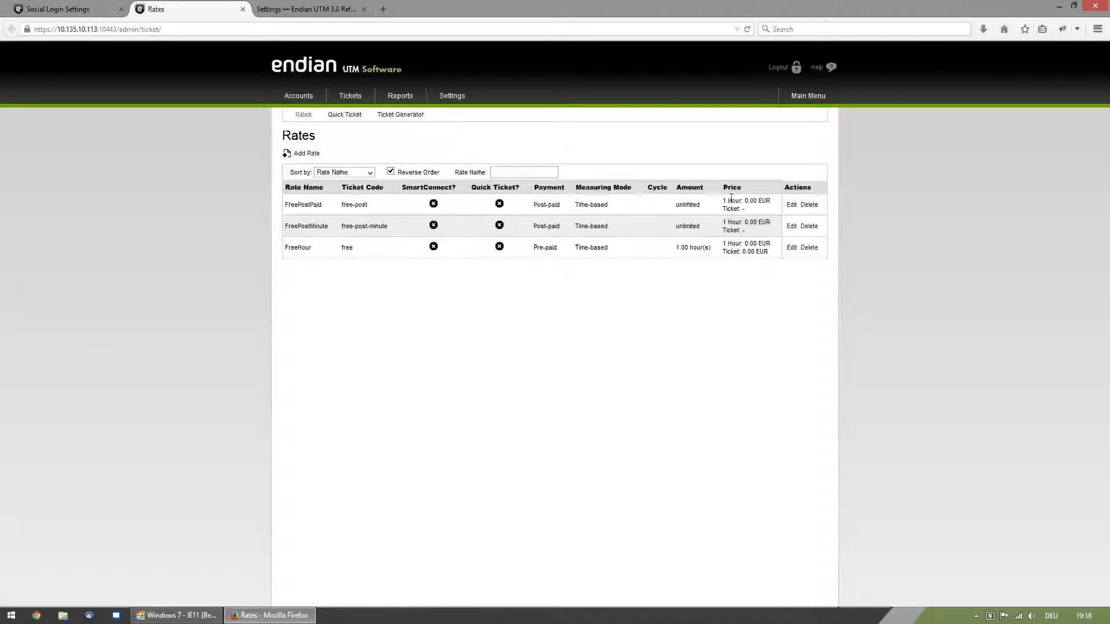
click(791, 204)
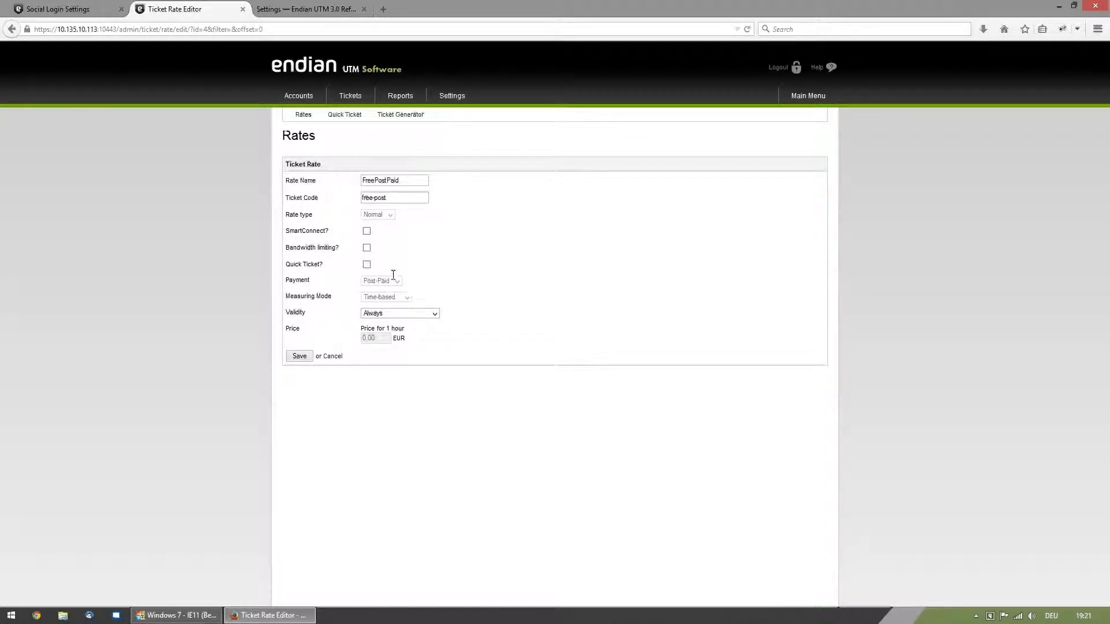
click(333, 357)
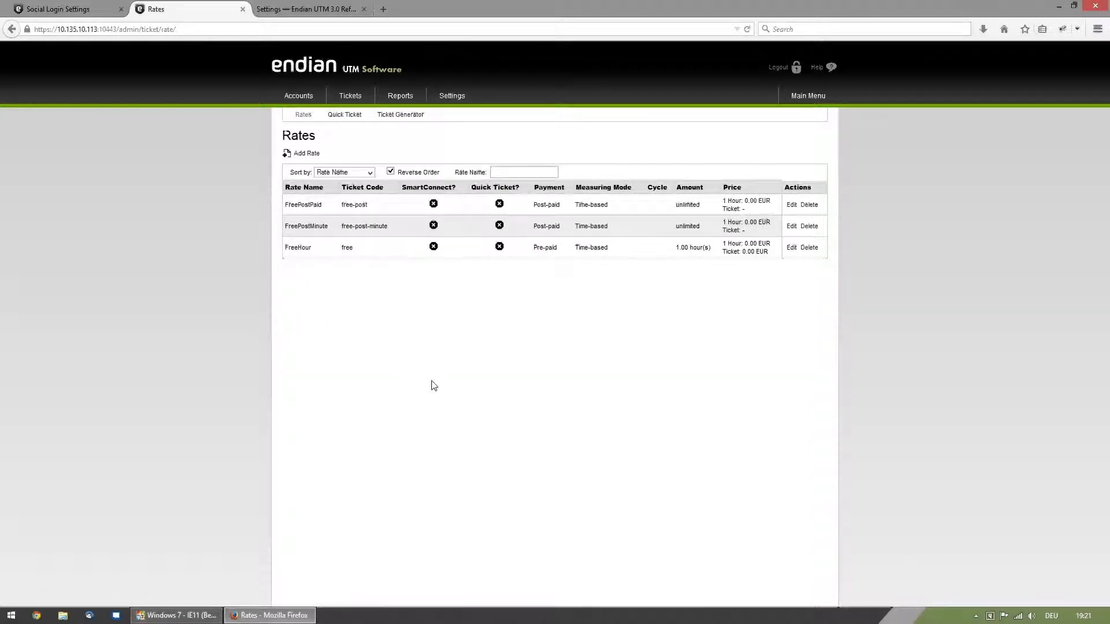
- Switch to the Windows 7 virtual machine, reload the hotspot portal page and open its Facebook login
click(177, 615)
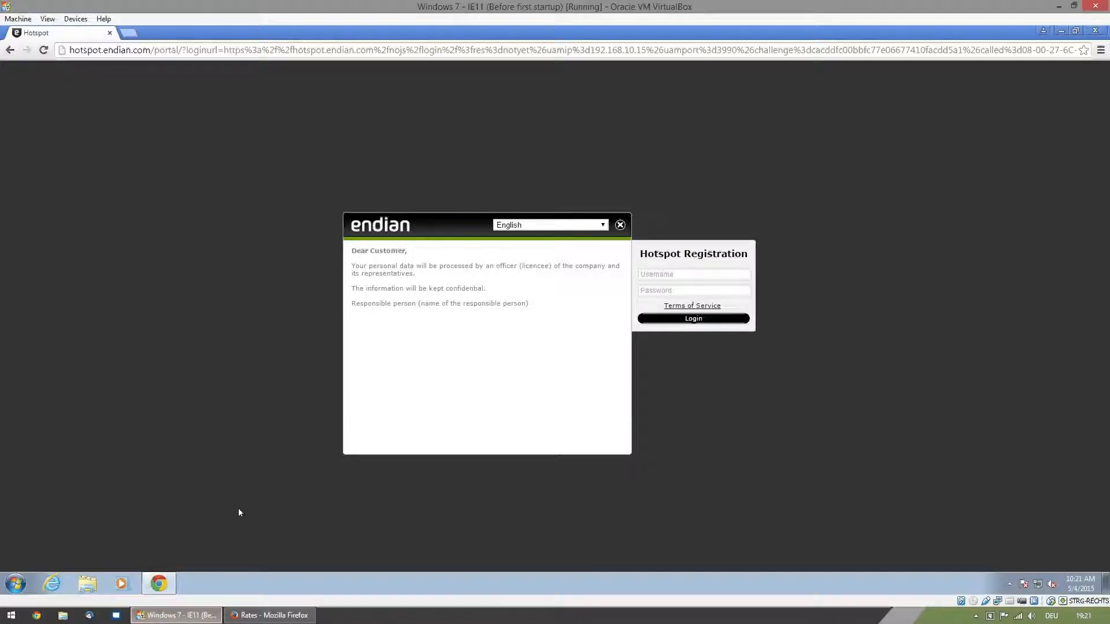
click(43, 50)
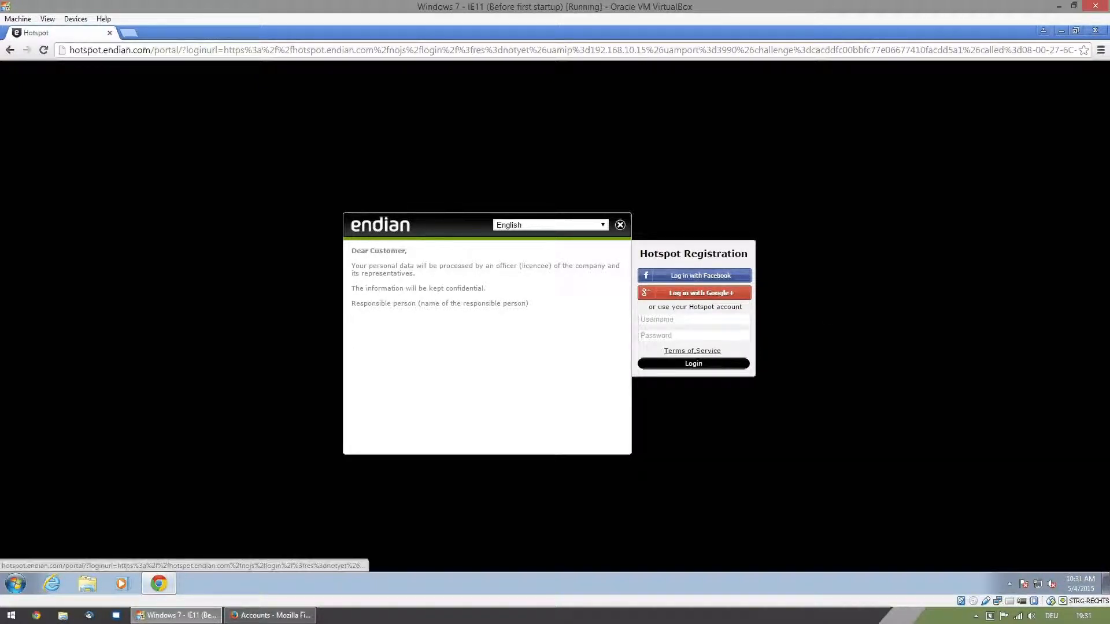
click(719, 276)
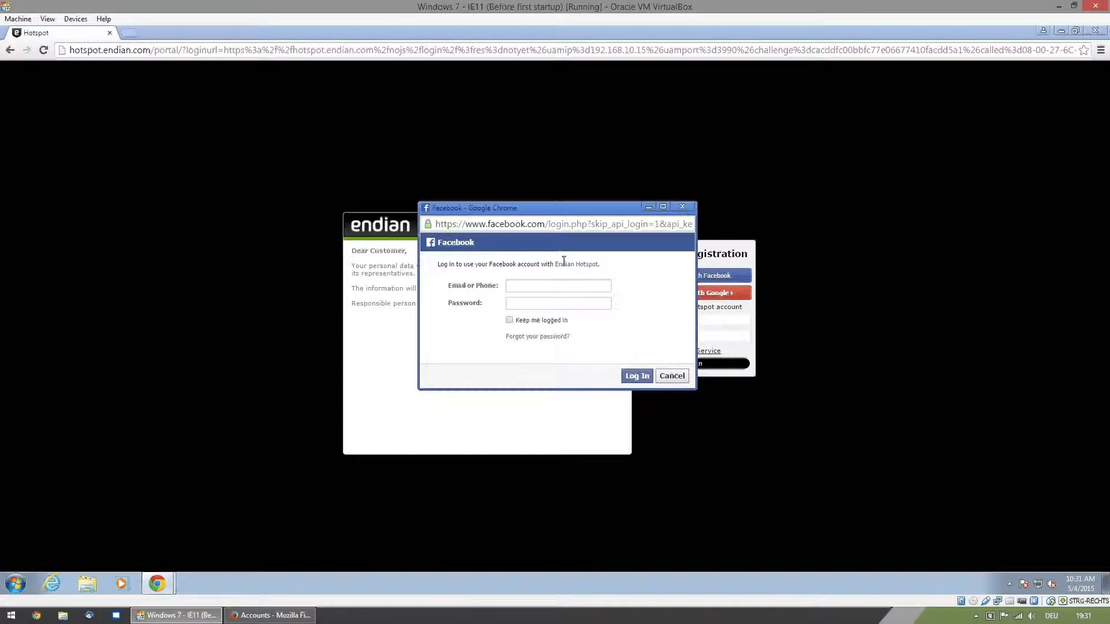
- Fill in the Facebook login form with the account's e-mail address and password
click(529, 287)
text(ch)
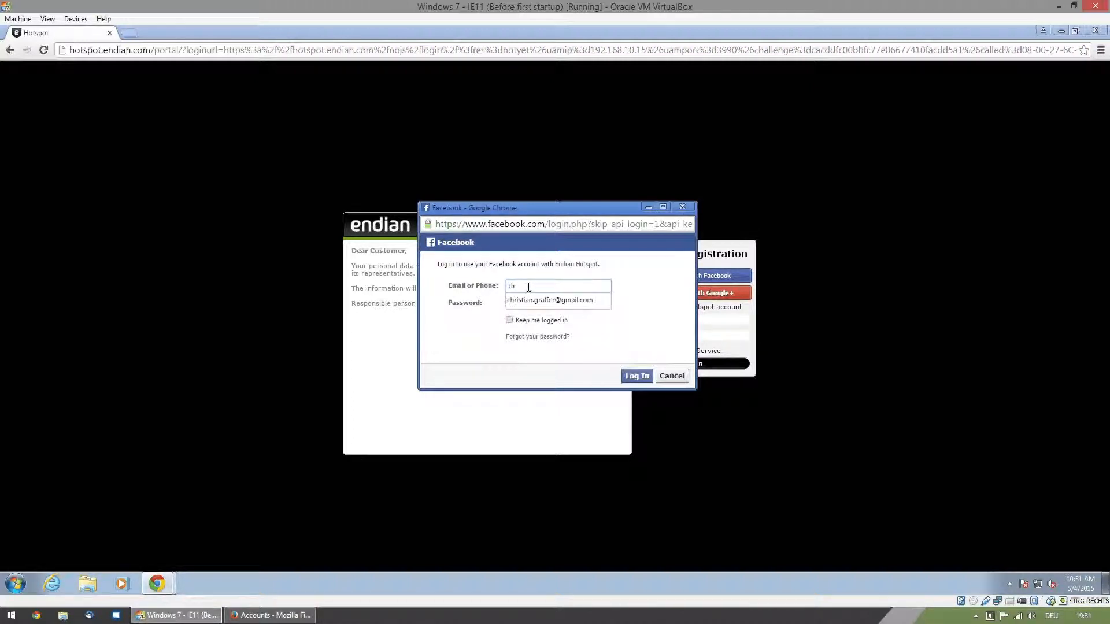
key(Down)
key(Return)
key(Tab)
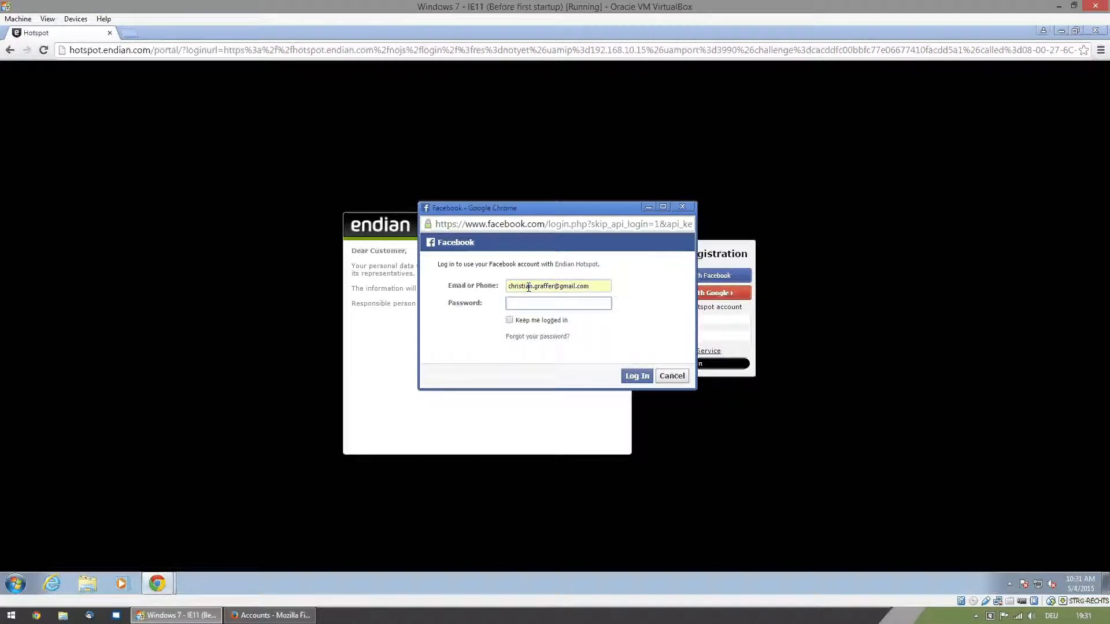
text(••••)
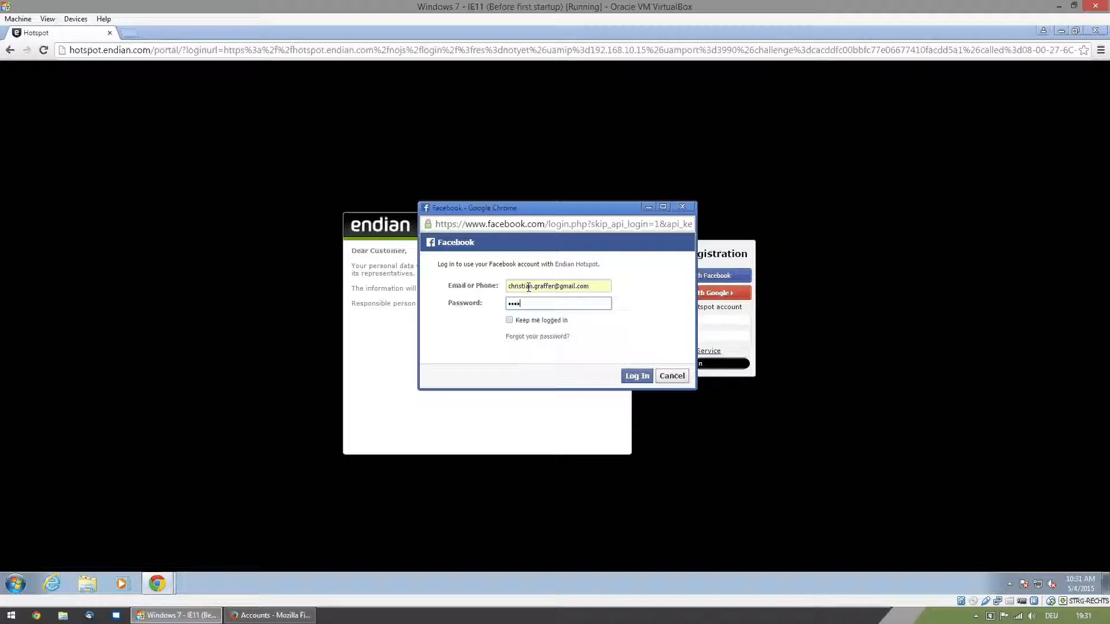
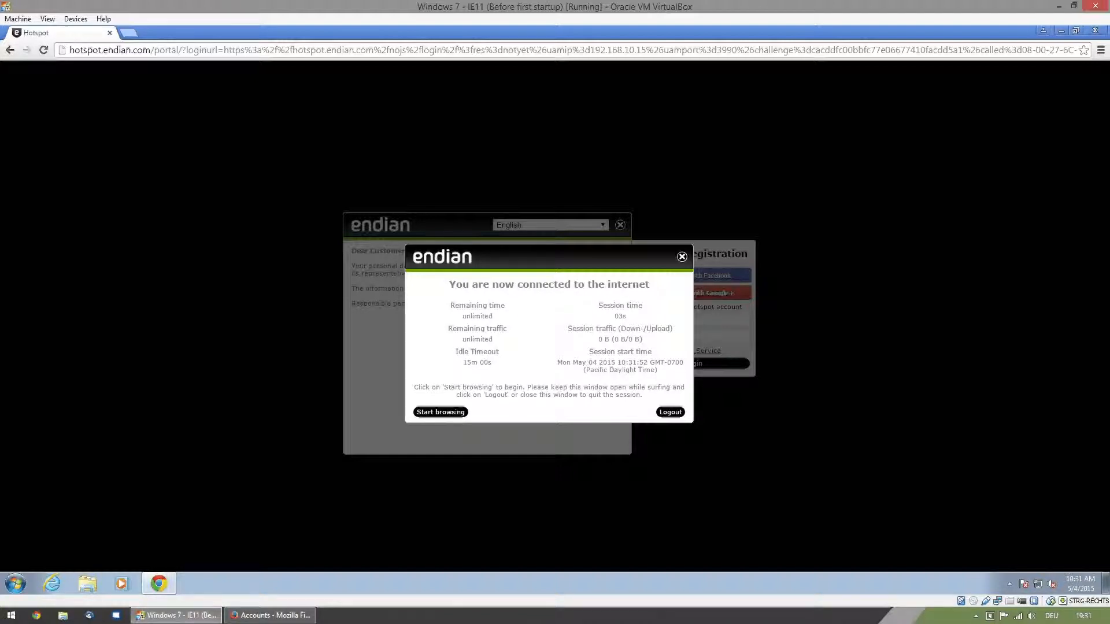
- Test the internet connection by loading endian.com in a new browser tab, and return to the Hotspot tab
key(ctrl+t)
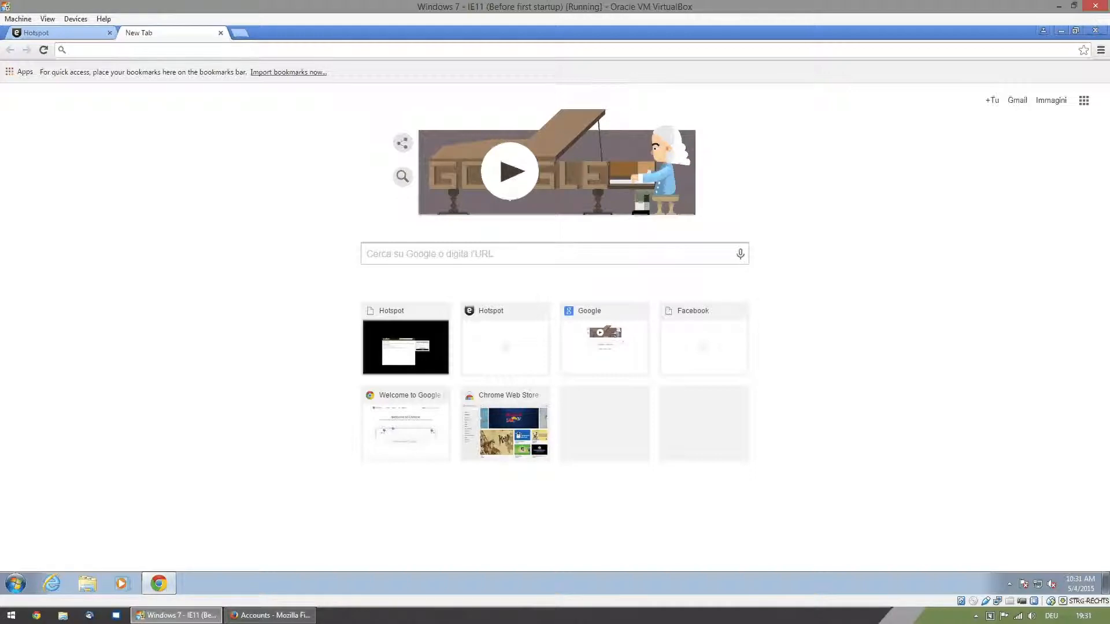
text(endian.com)
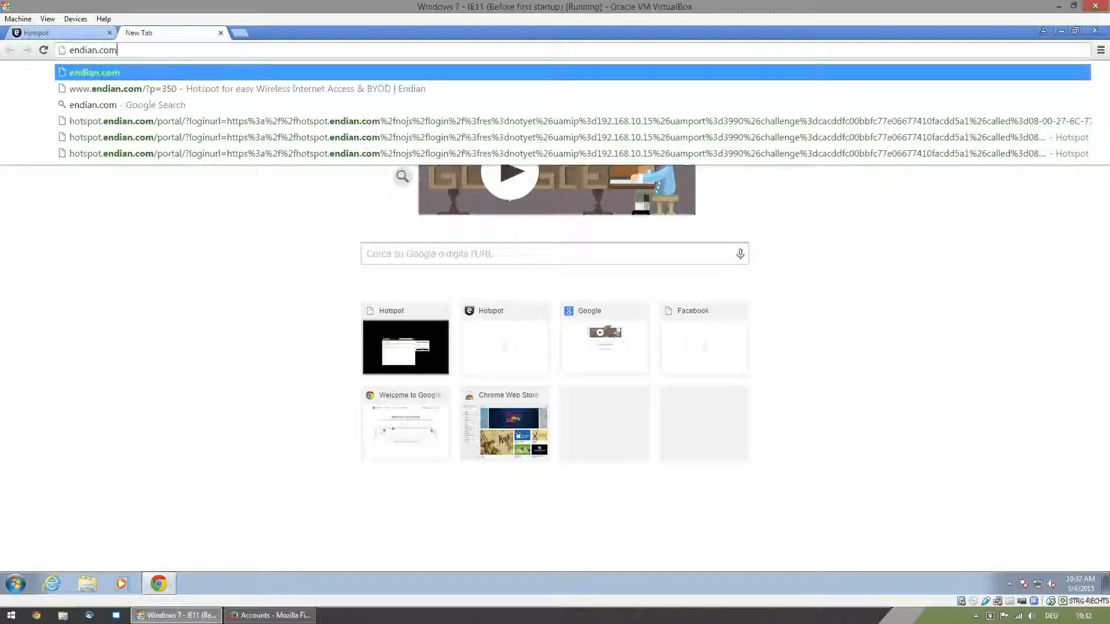
key(Return)
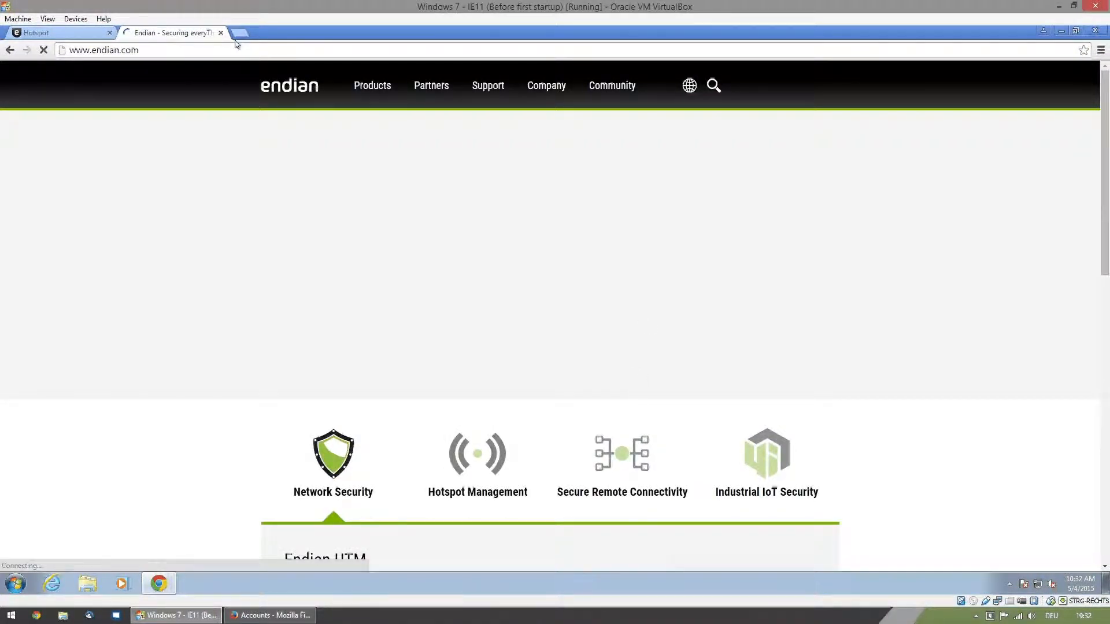
click(63, 35)
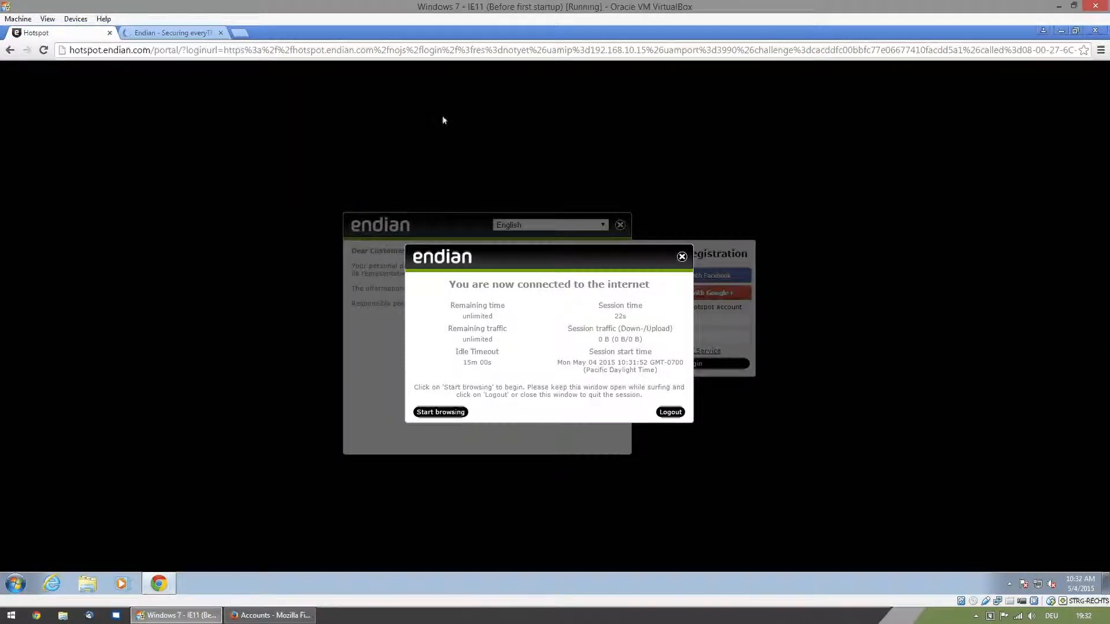
- Switch to the Endian admin interface in Firefox, reload the hotspot accounts list and open the Social Login settings
click(269, 616)
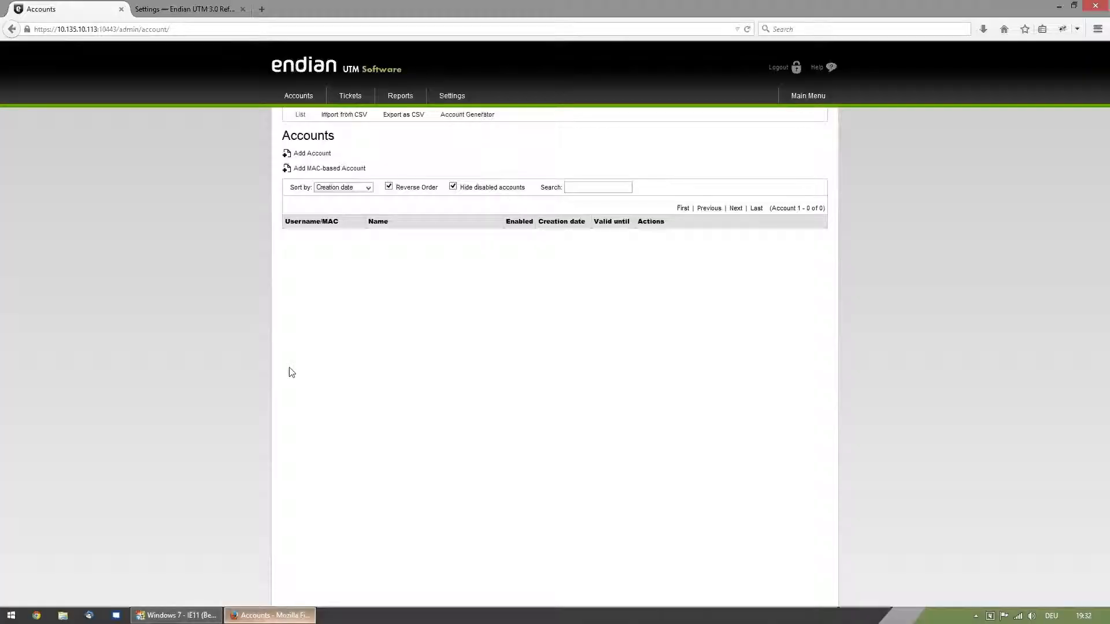
click(296, 99)
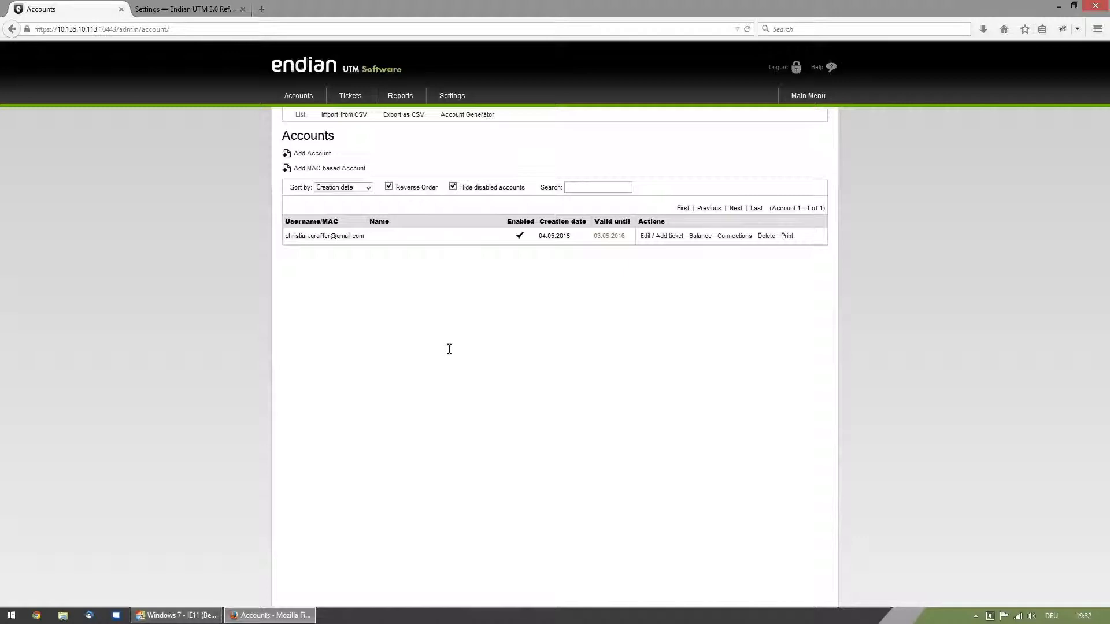
click(448, 97)
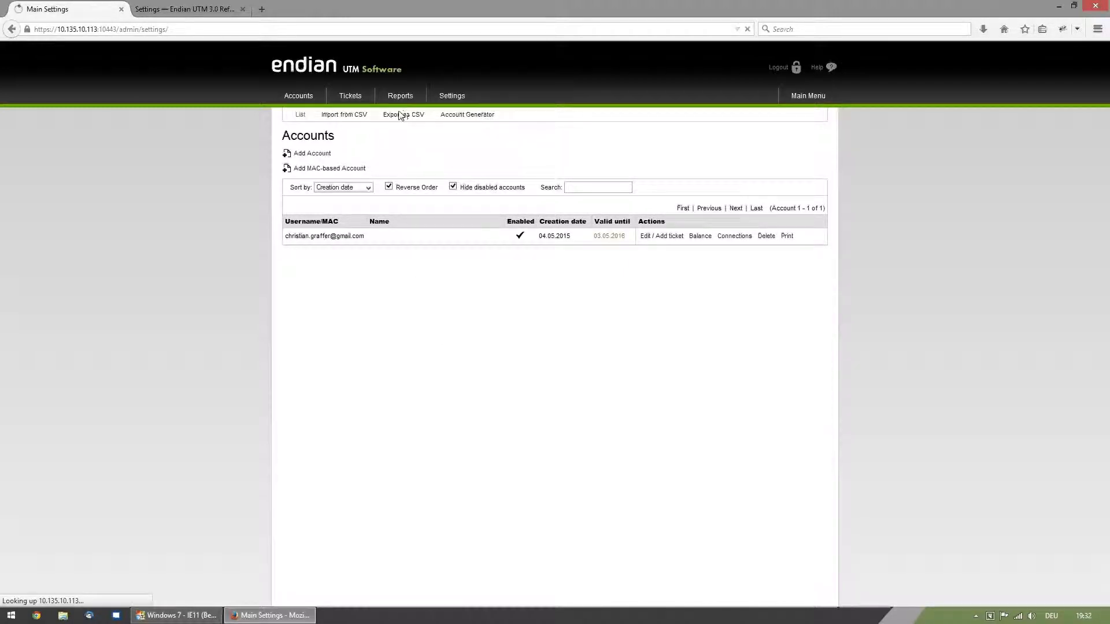
click(393, 114)
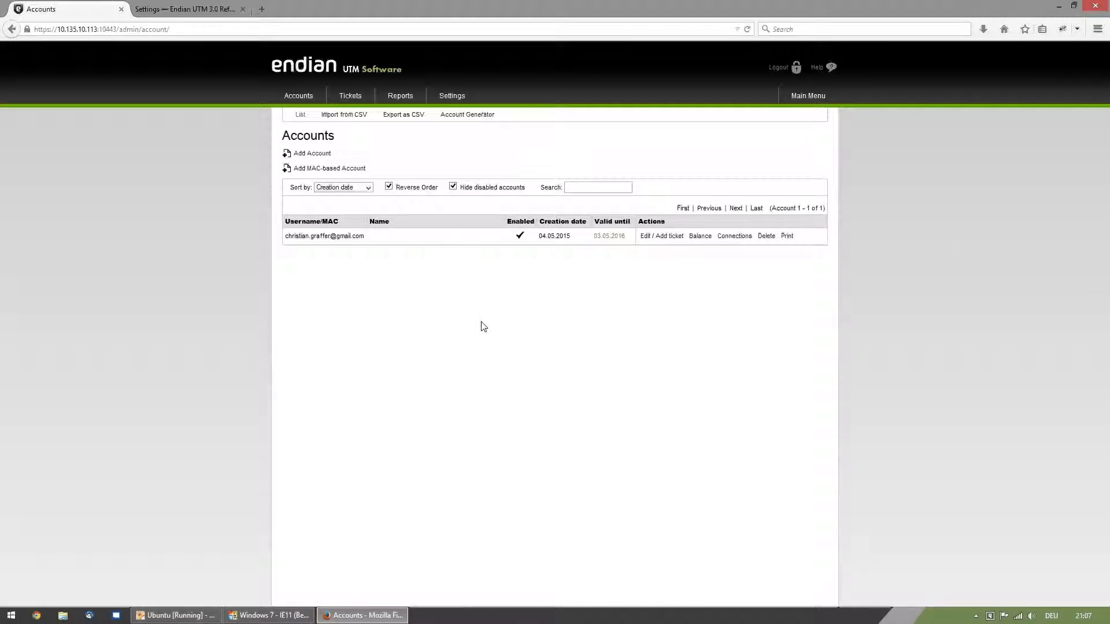
- Review the hotspot's main system settings and check the current login form on the portal in the Windows 7 virtual machine
click(448, 96)
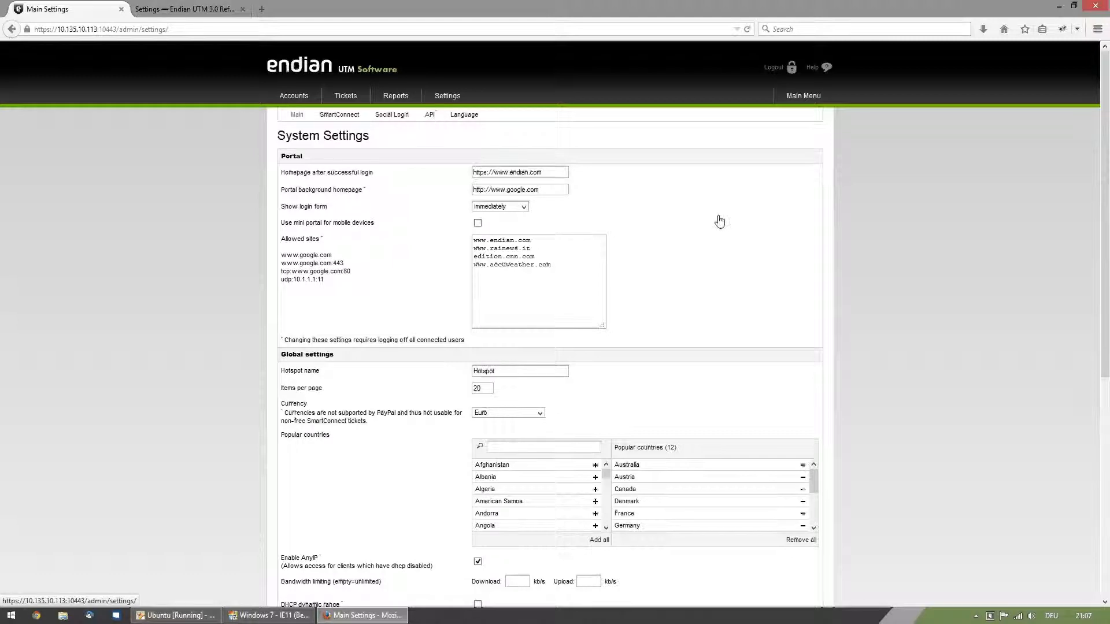
scroll(905, 237, down, 1)
scroll(904, 233, down, 5)
scroll(904, 233, up, 6)
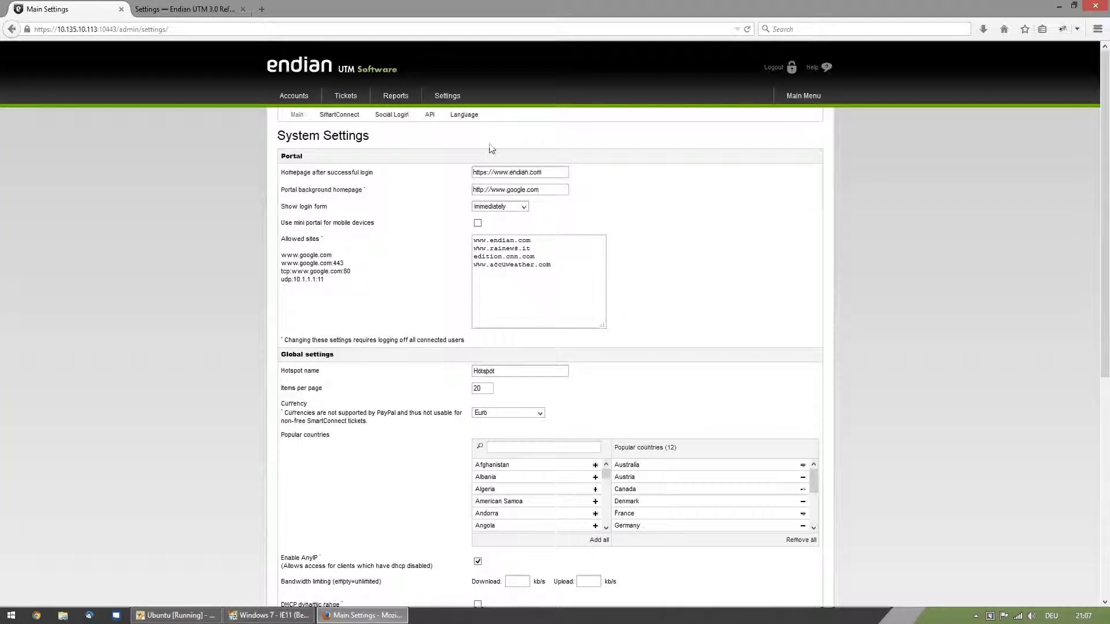
scroll(311, 306, down, 6)
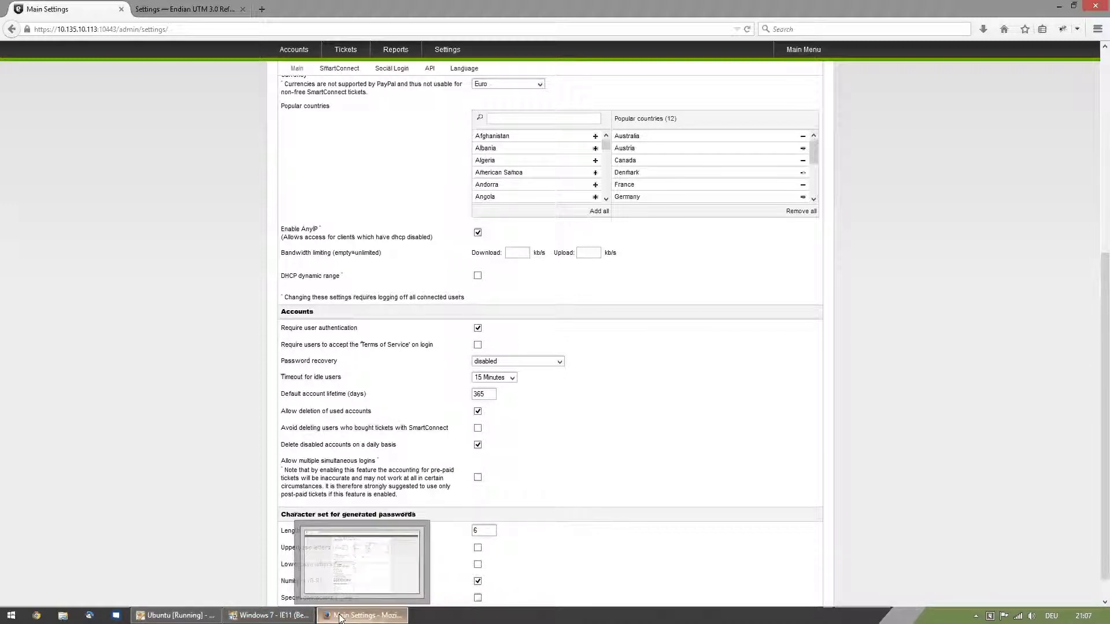
click(301, 617)
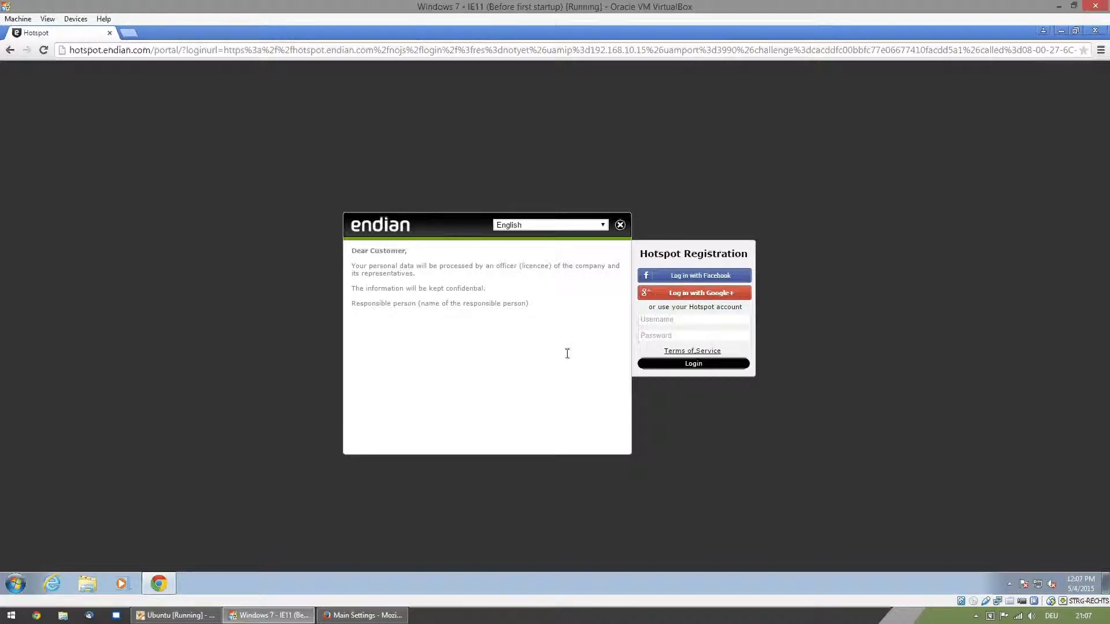
click(361, 615)
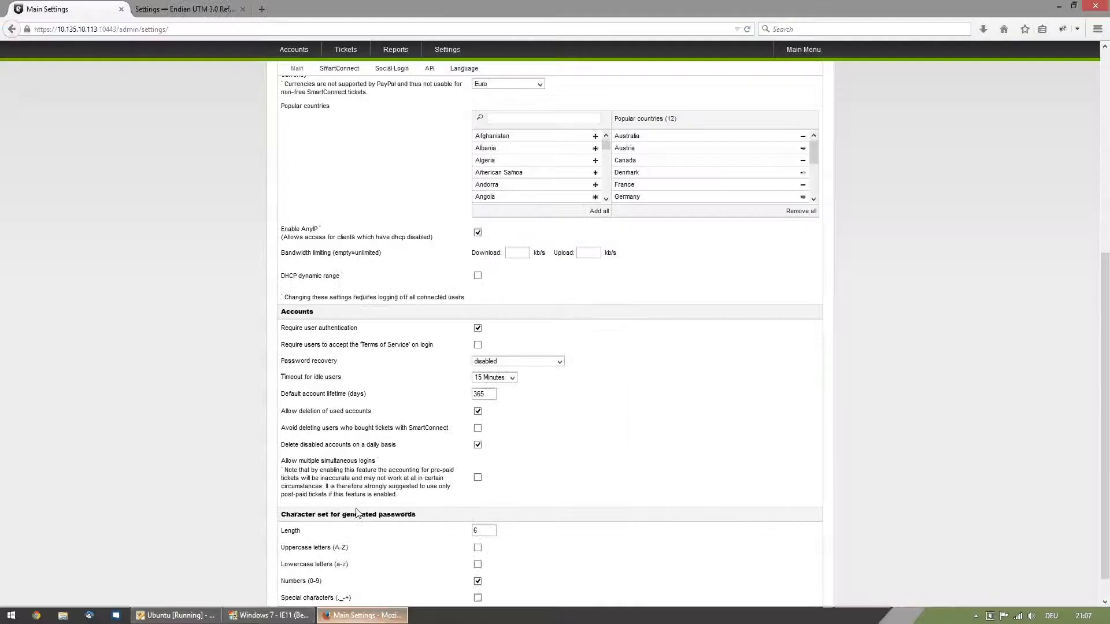
- Disable required user authentication, choose FreePostPaid as the ticket rate for surfing without authentication, and save the settings
click(478, 328)
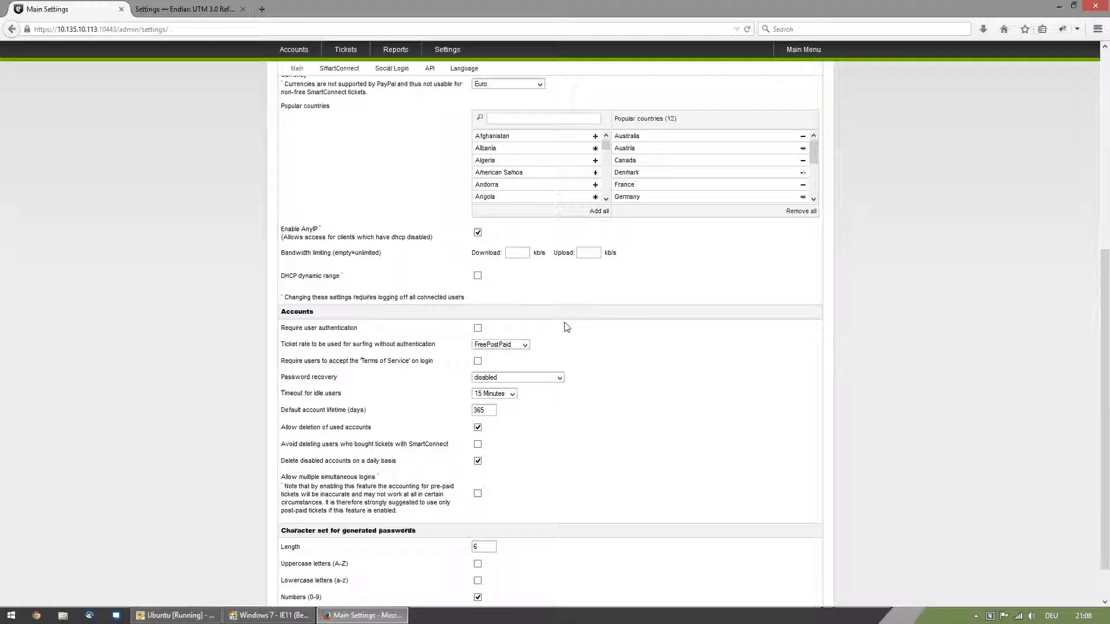
click(518, 345)
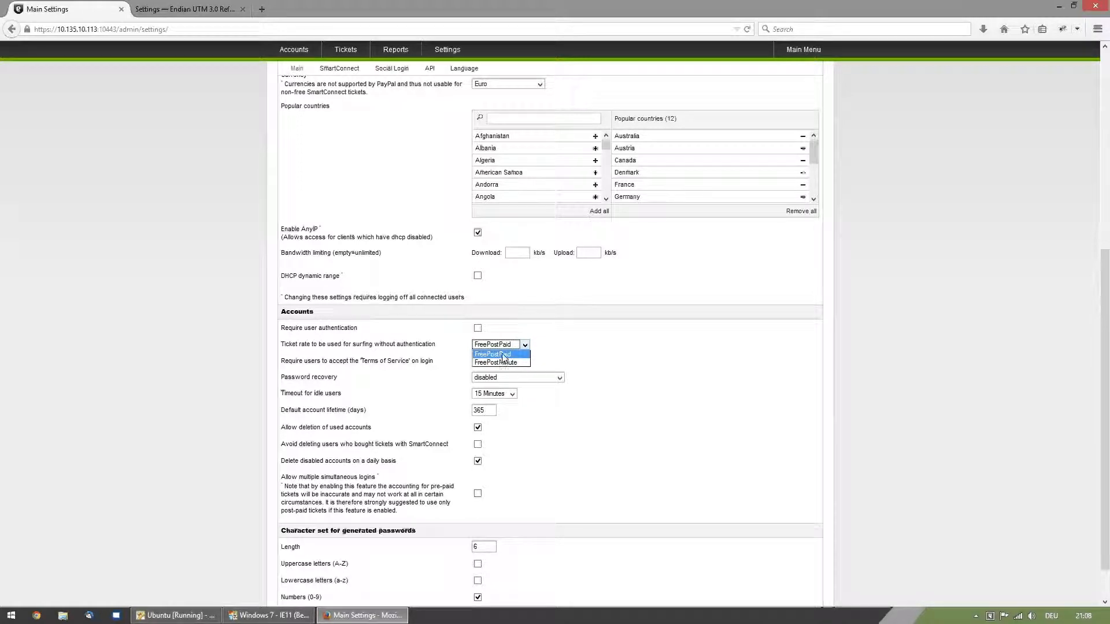
click(503, 354)
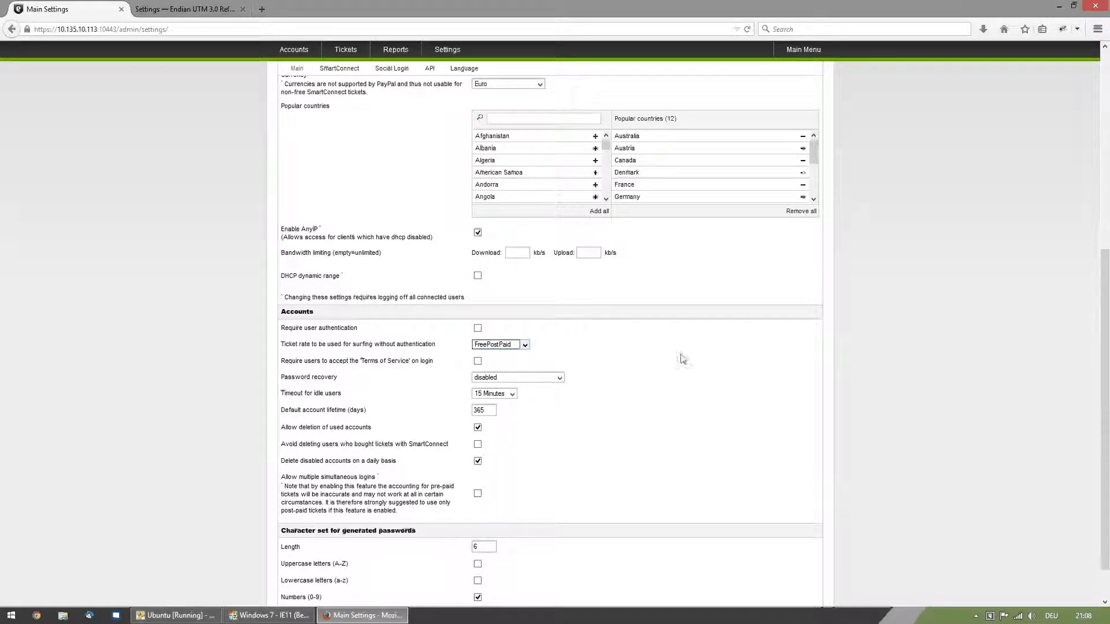
scroll(798, 372, down, 2)
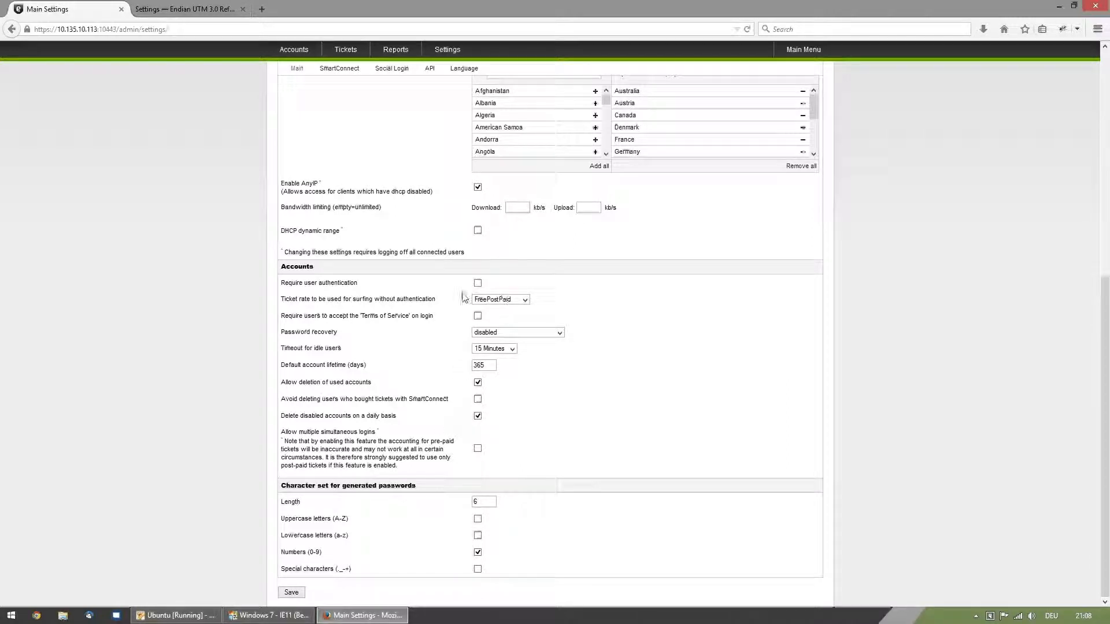
click(291, 593)
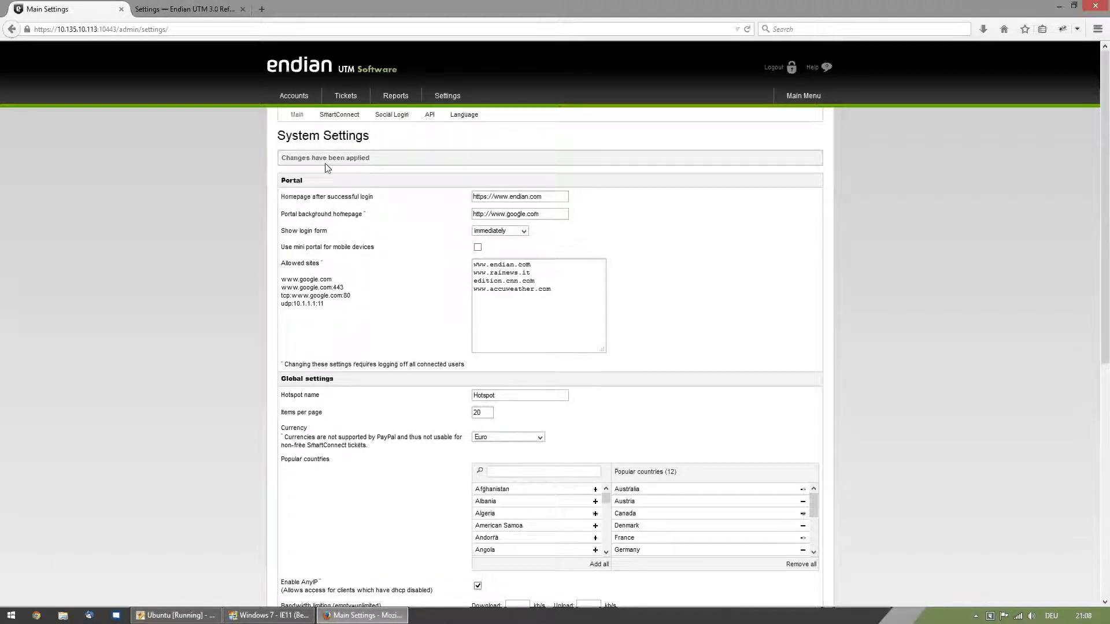
- Switch to the Windows 7 virtual machine, reload the hotspot portal and start browsing without logging in
click(271, 615)
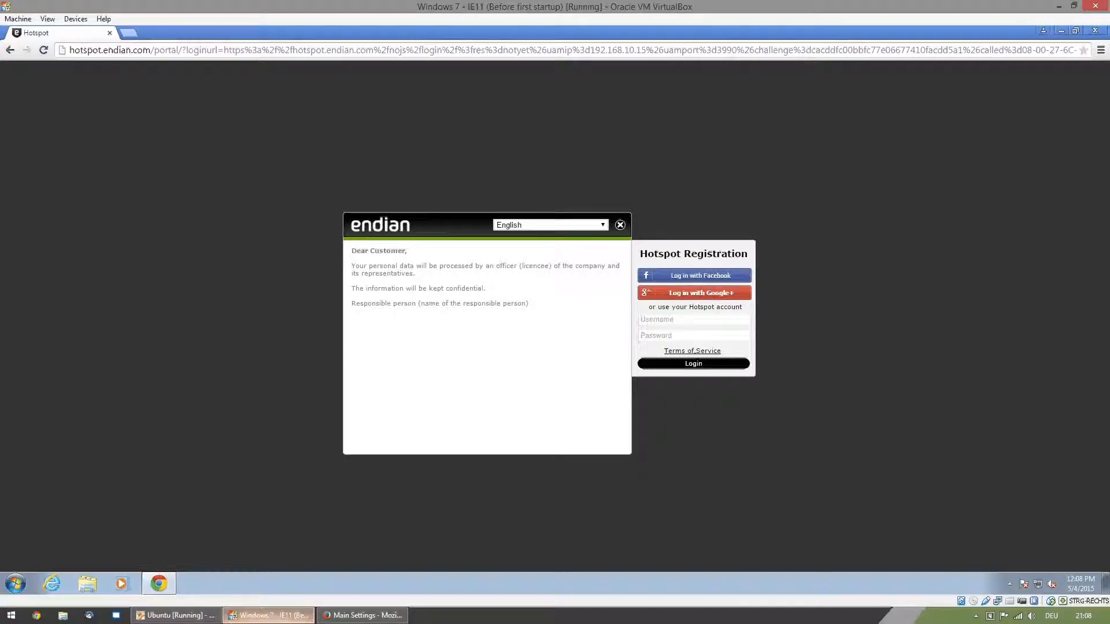
click(43, 50)
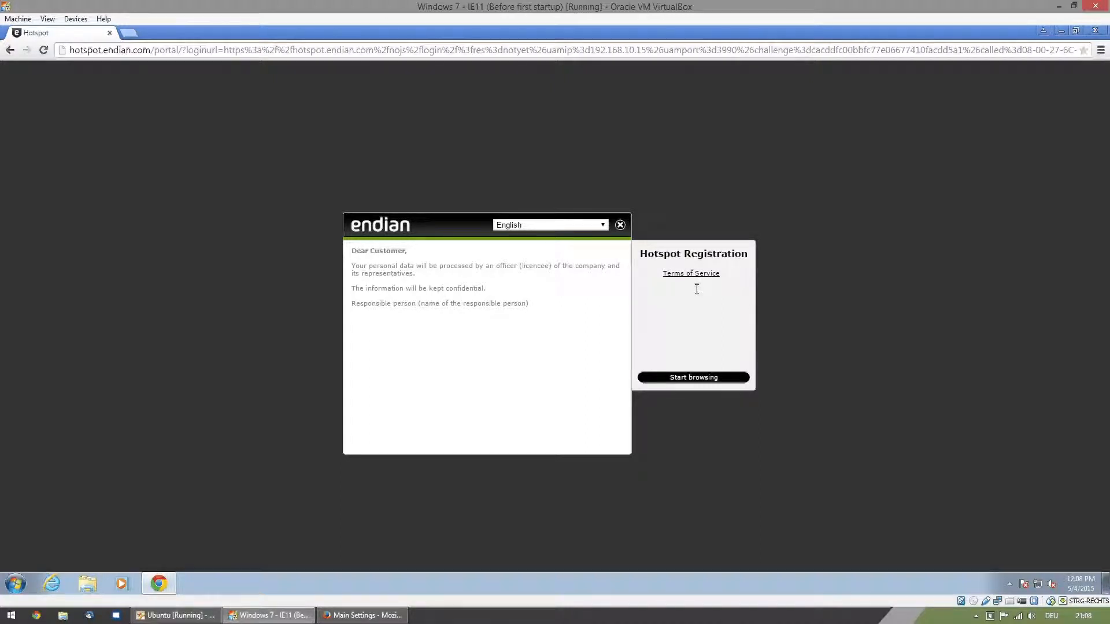
click(686, 378)
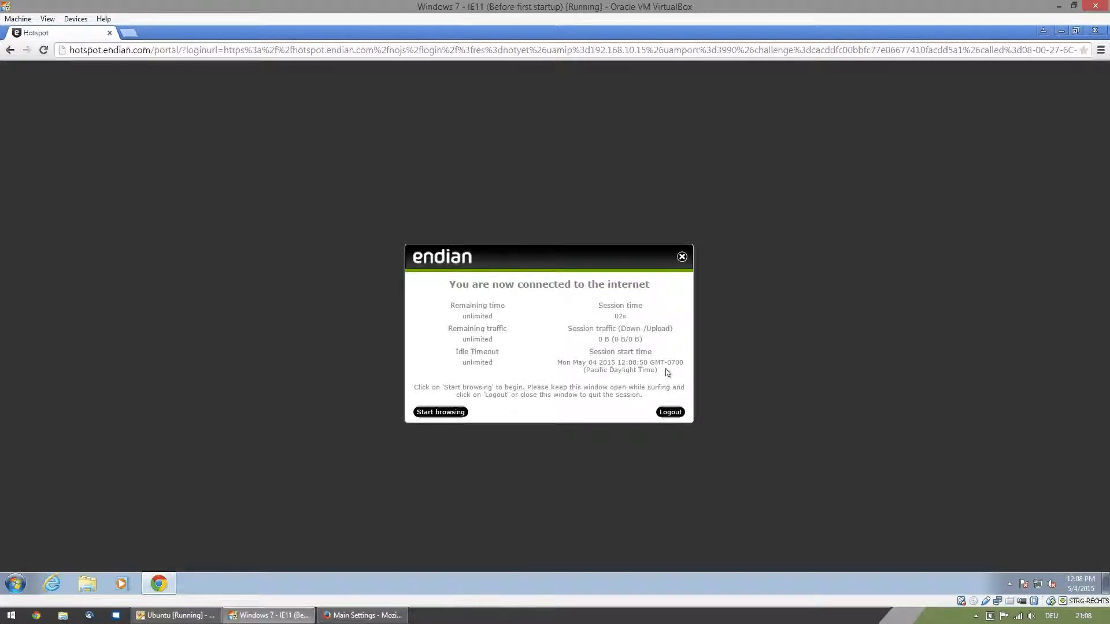
- Load google.com in a new tab to test internet access, and check the accounts list in the Firefox admin interface
key(ctrl+t)
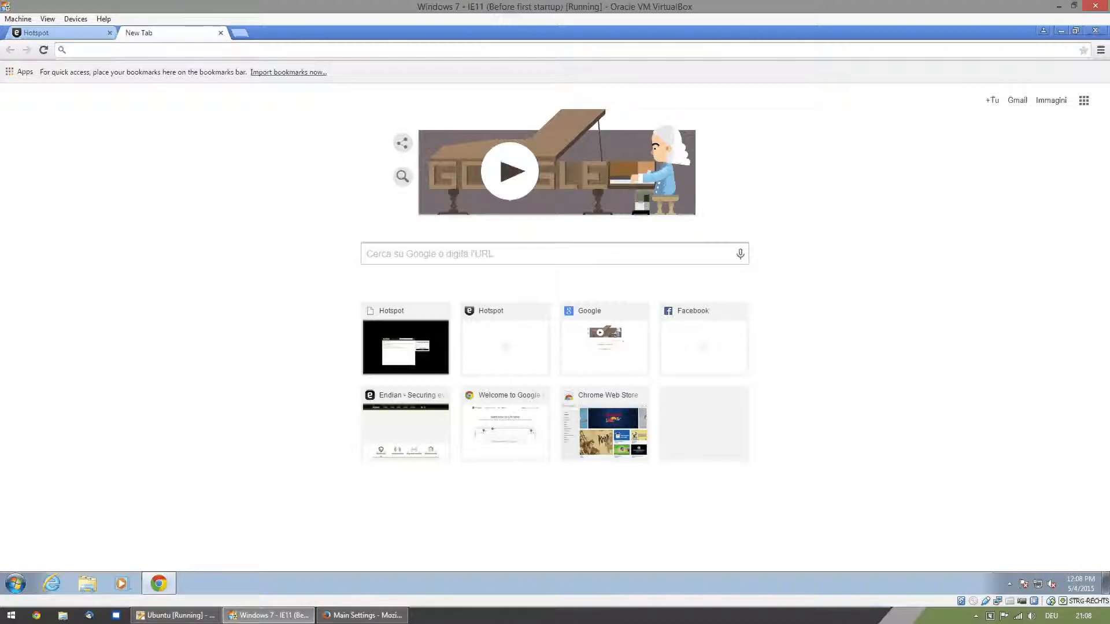
text(googl)
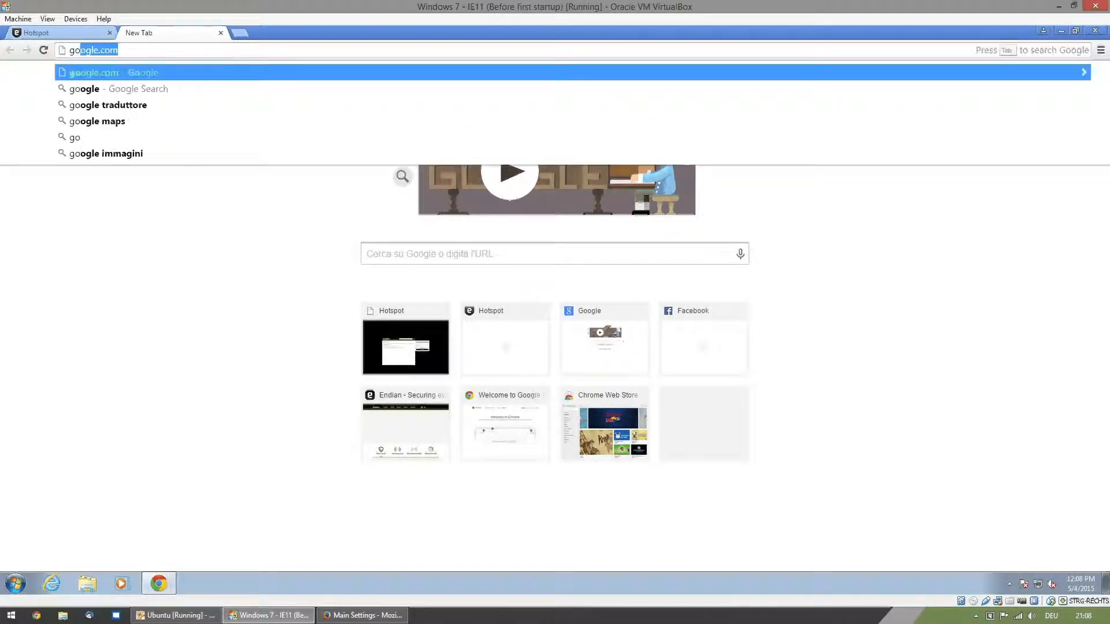
text(e)
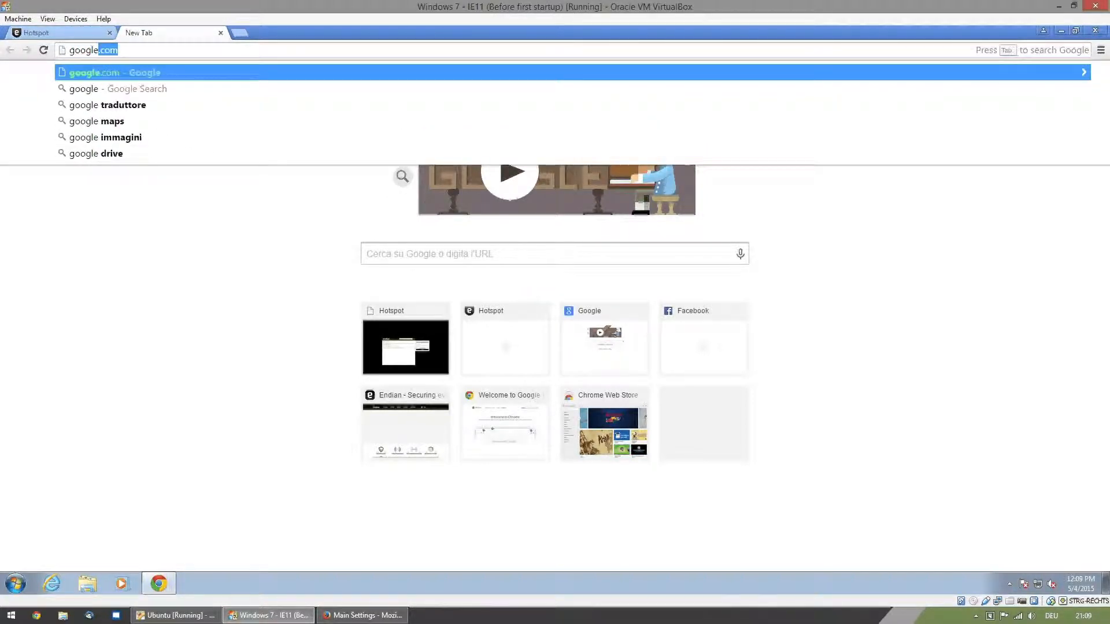
key(Return)
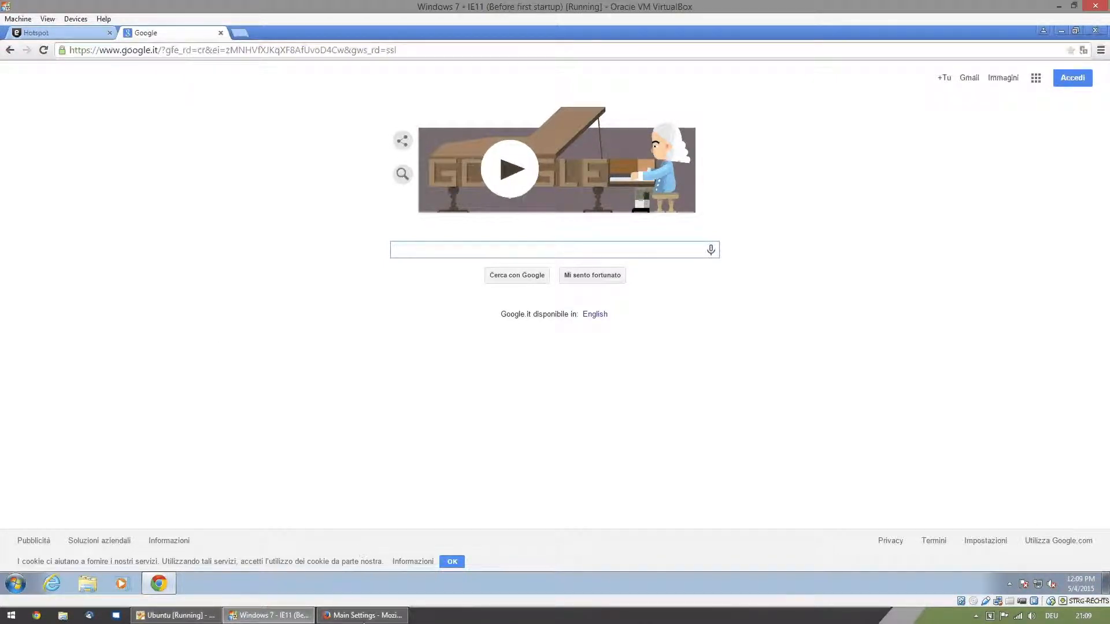
click(364, 615)
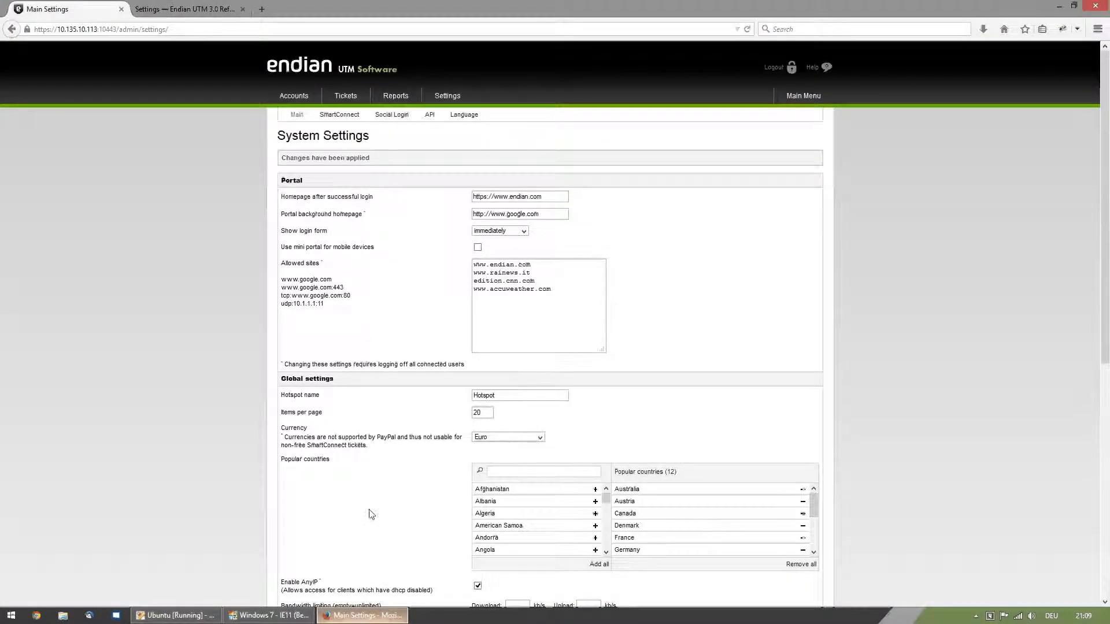
click(299, 98)
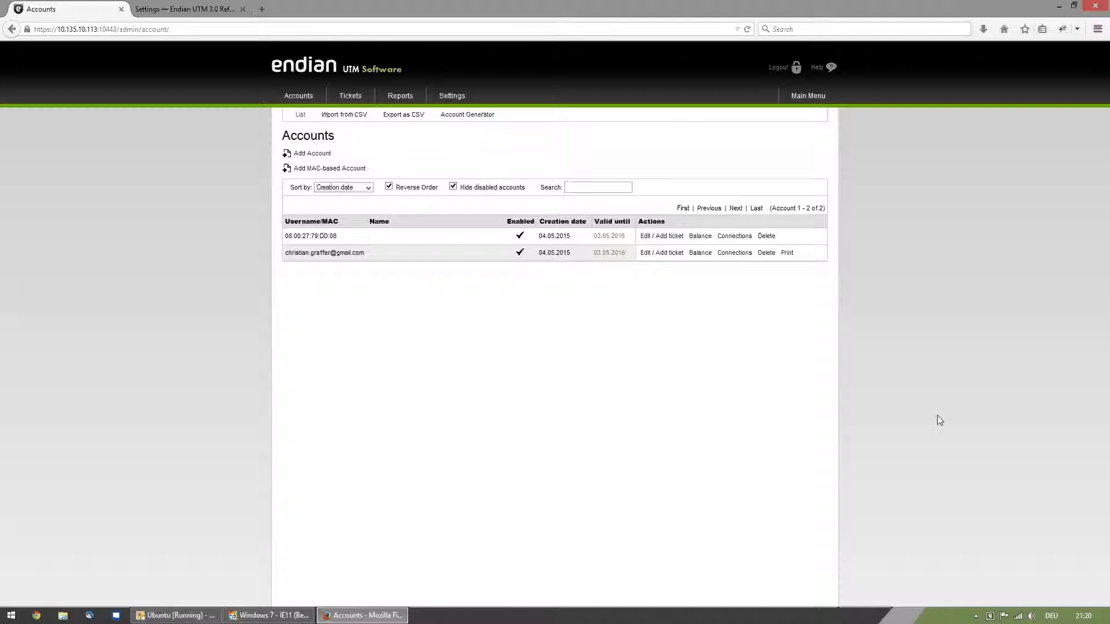
- Require users to accept the Terms of Service on login in the main system settings, and save
click(458, 99)
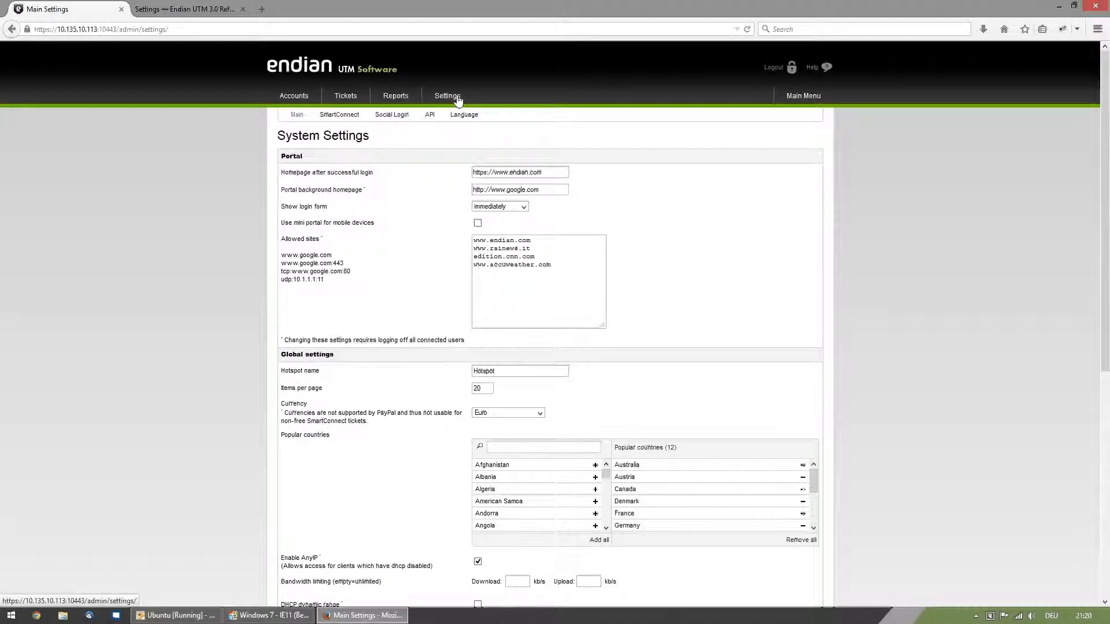
scroll(932, 345, down, 6)
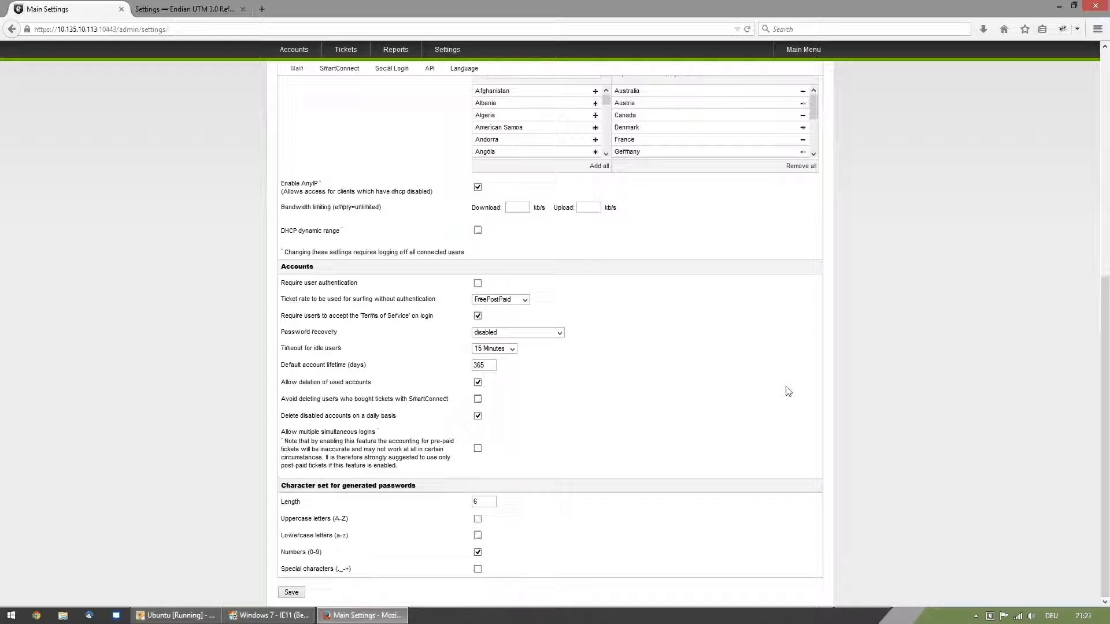
click(294, 592)
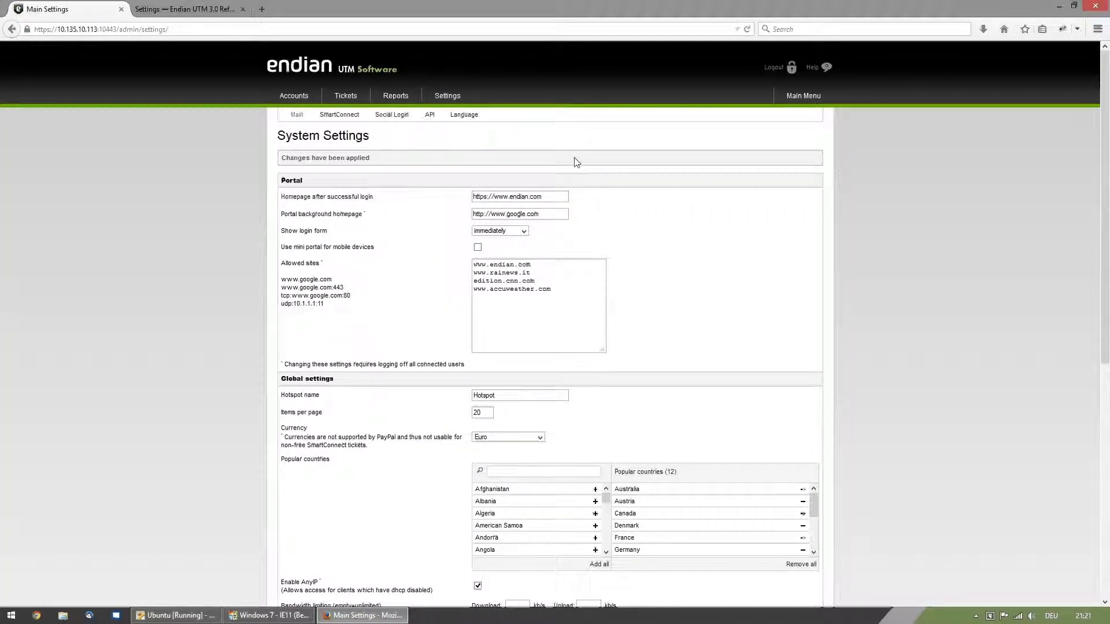
- Disconnect the client listed in the active connections report and confirm closing the connection
click(397, 95)
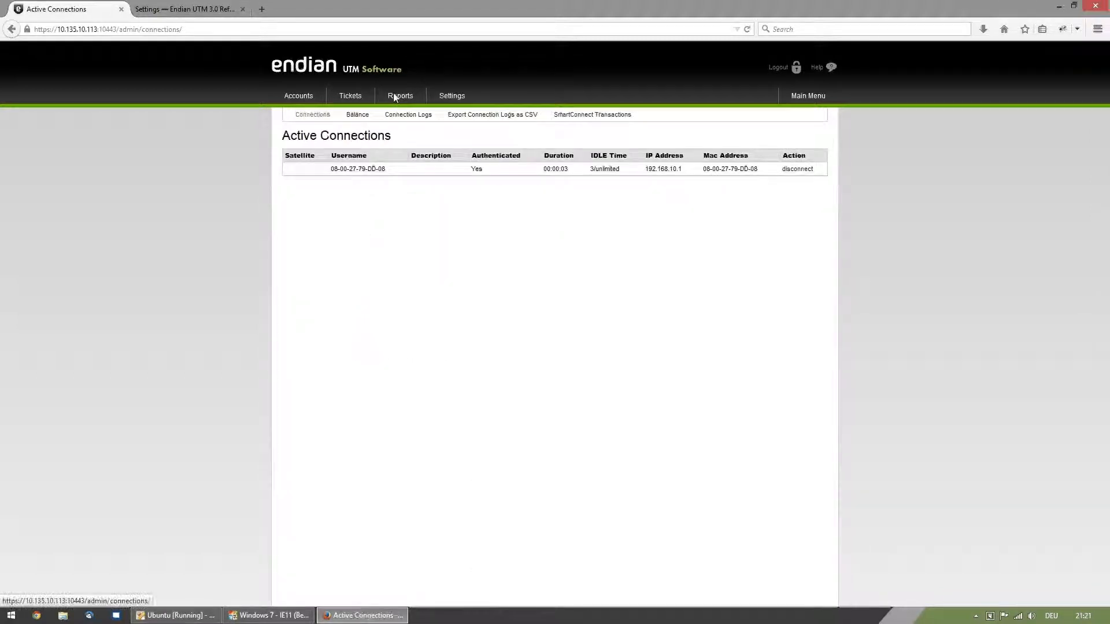
click(797, 169)
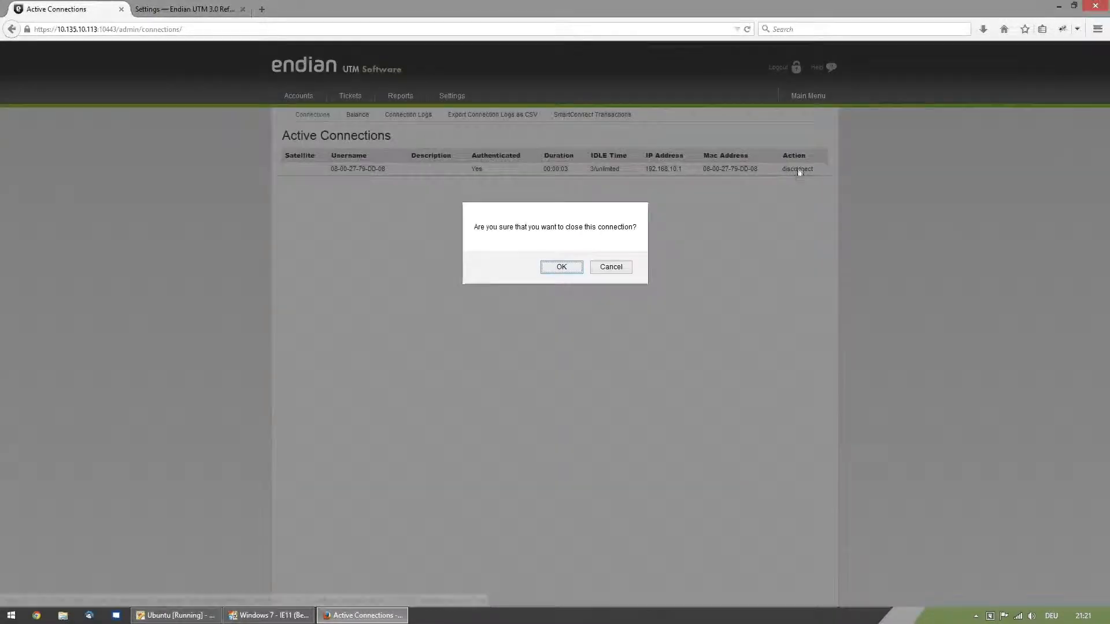
click(562, 270)
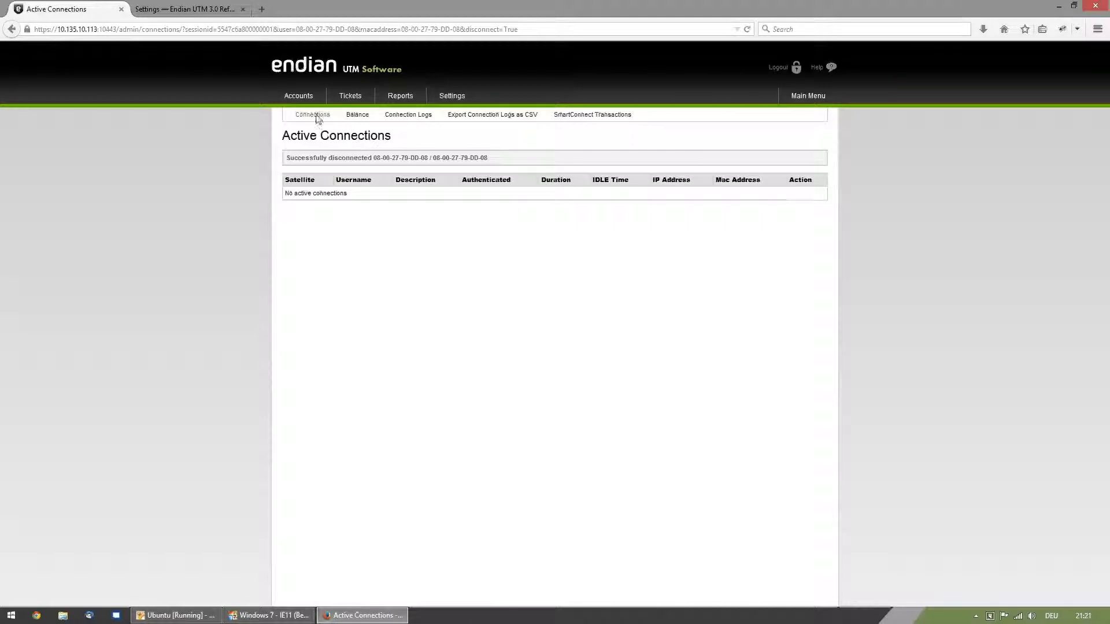
- Delete the test client's MAC-based account from the accounts list and confirm the deletion
click(299, 98)
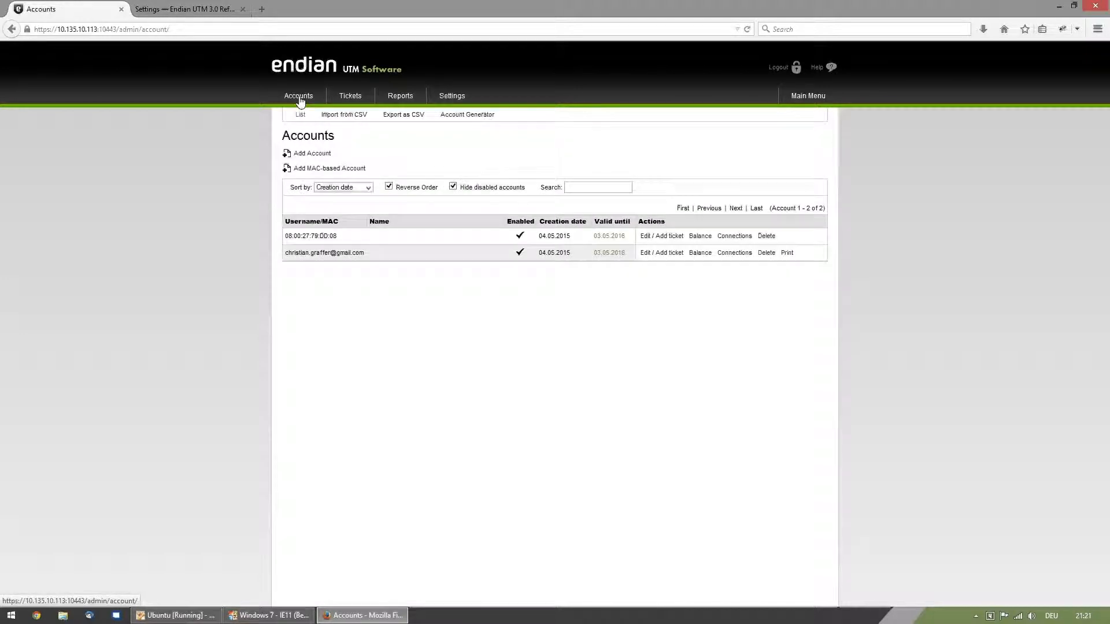
click(769, 236)
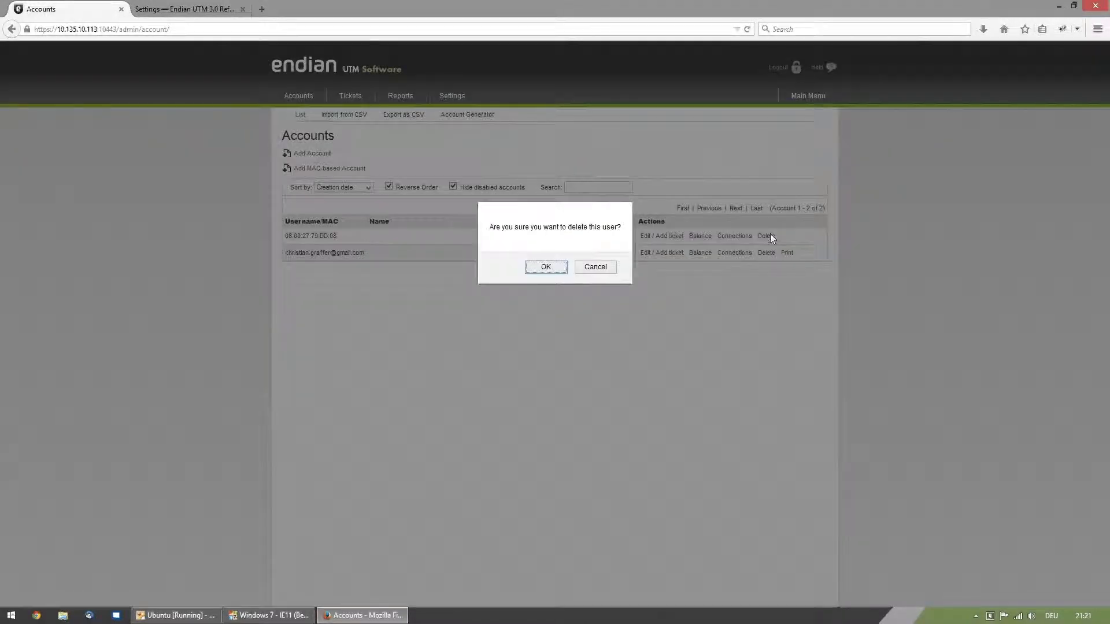
click(546, 267)
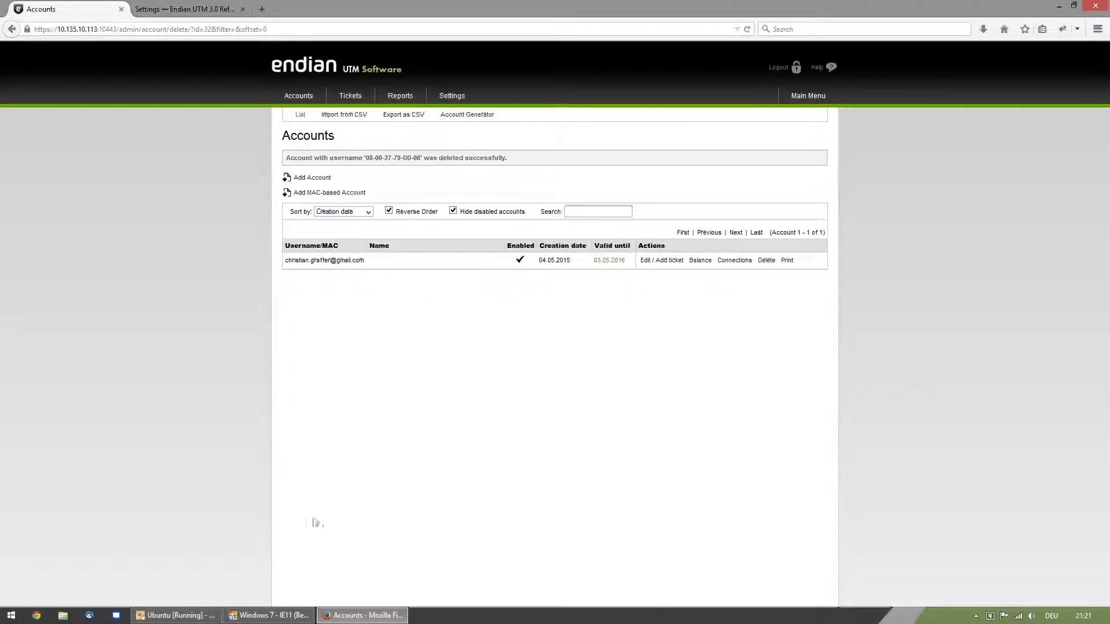
- Switch to the Windows 7 virtual machine, close the Google tab and reload the hotspot portal
click(277, 615)
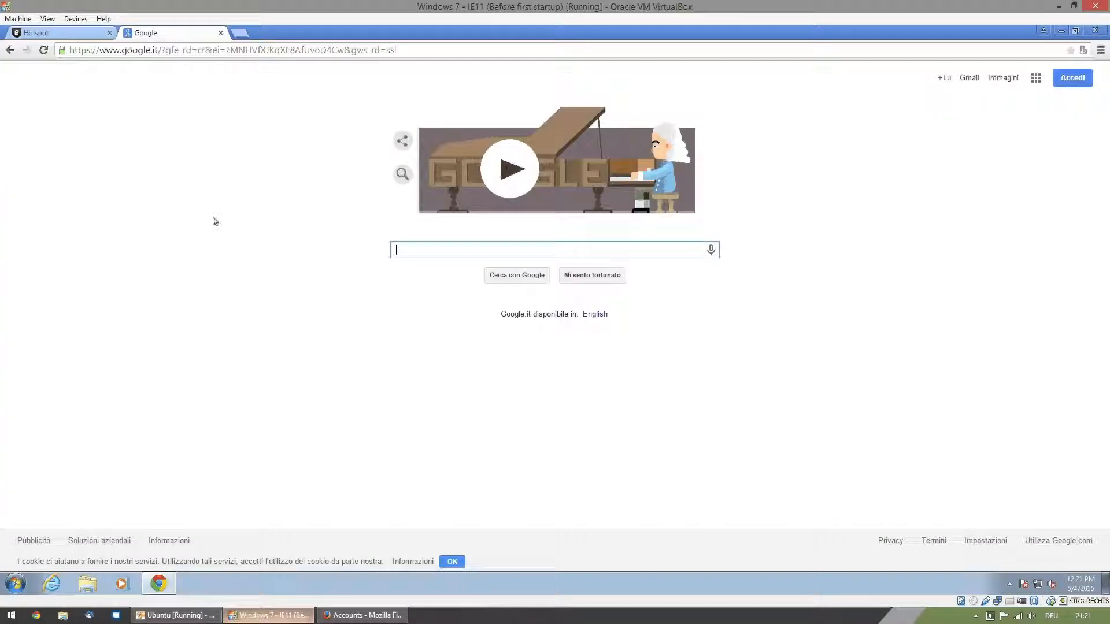
click(220, 33)
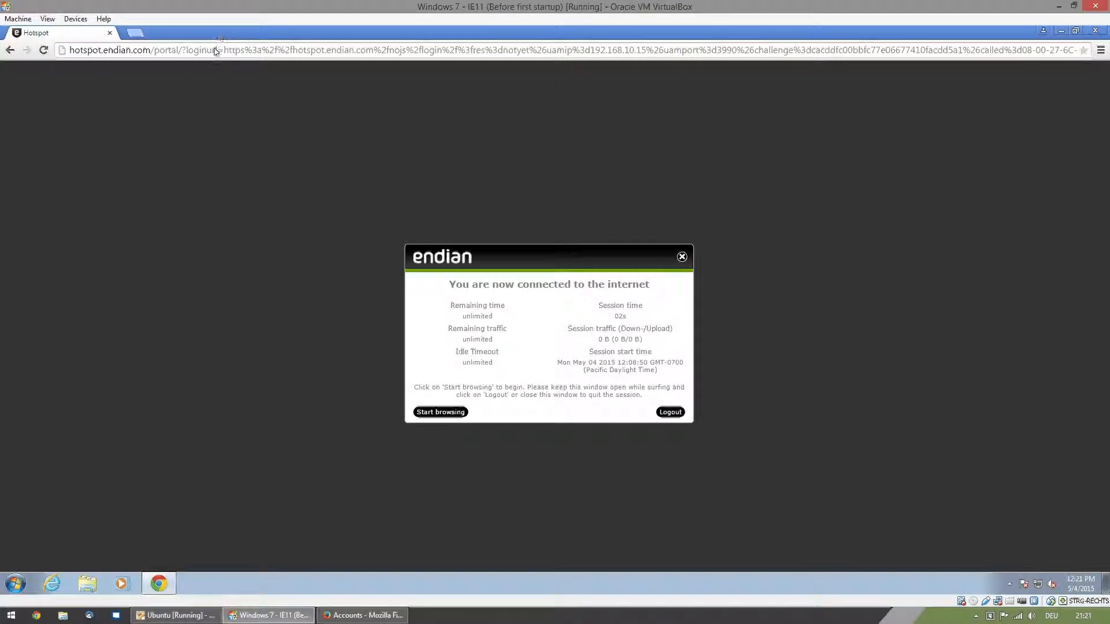
click(216, 51)
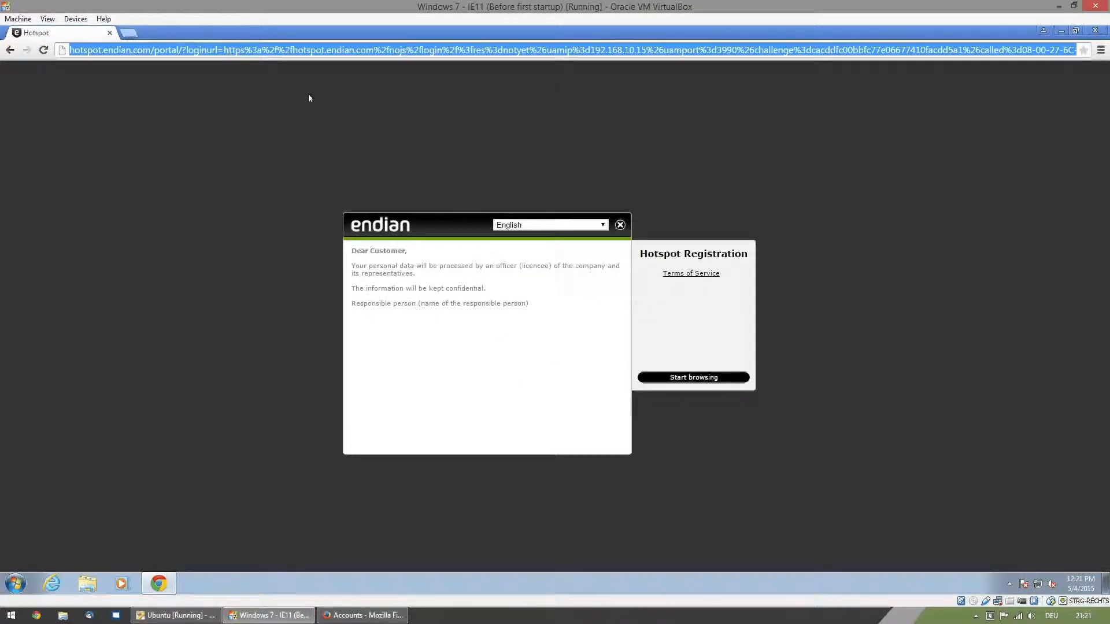
click(420, 240)
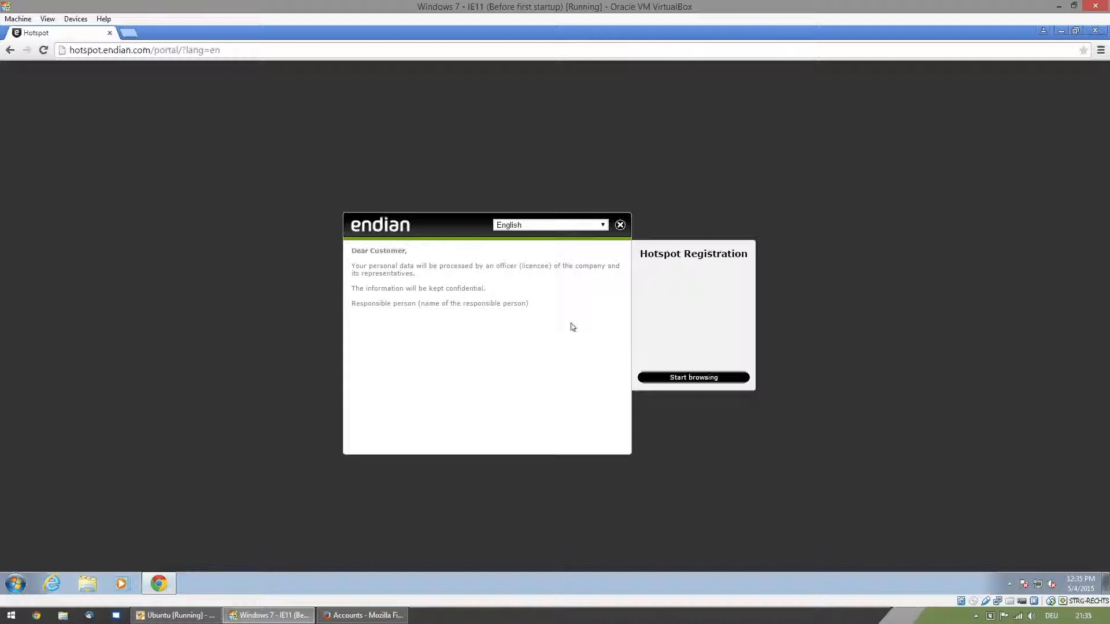
- Start browsing from the hotspot portal by accepting the Terms of Service, and load google.com in a new tab to test internet access
click(697, 378)
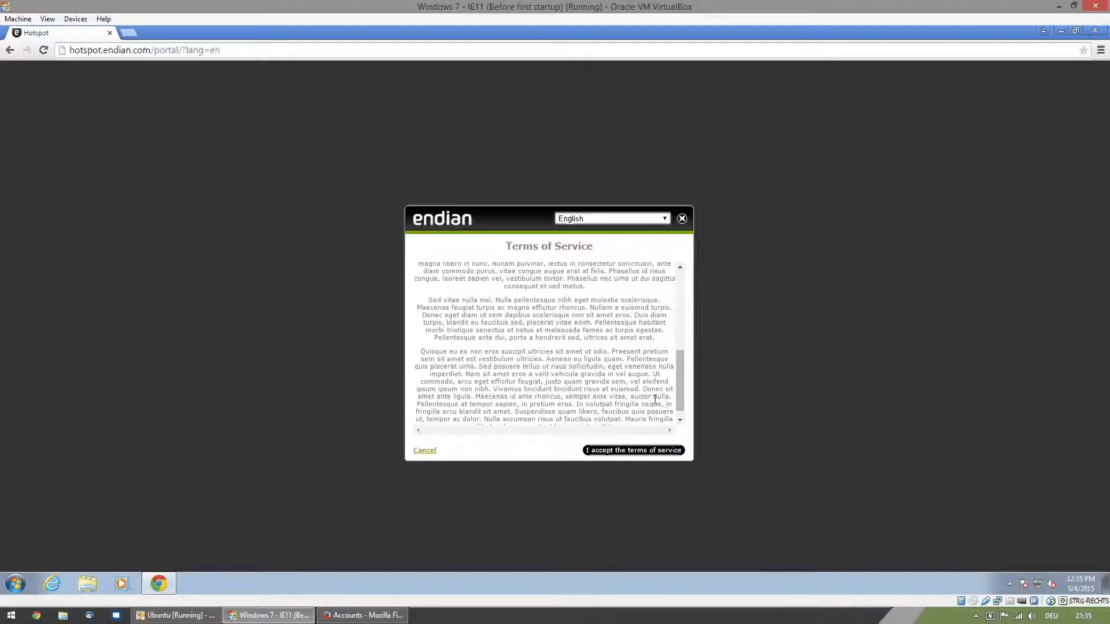
click(619, 452)
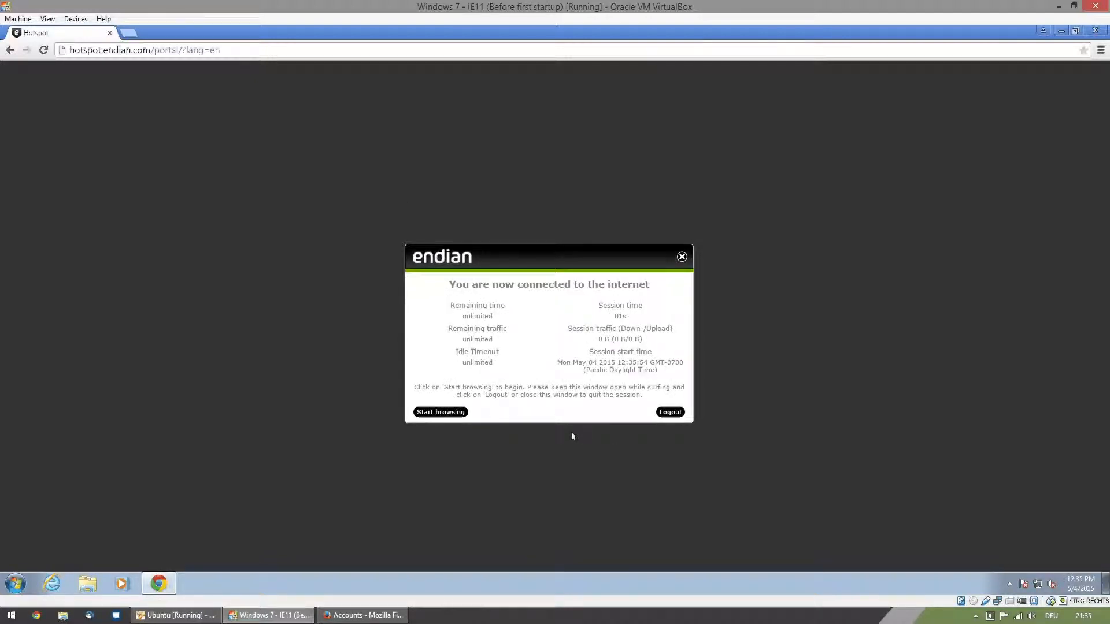
key(ctrl+t)
text(google.com)
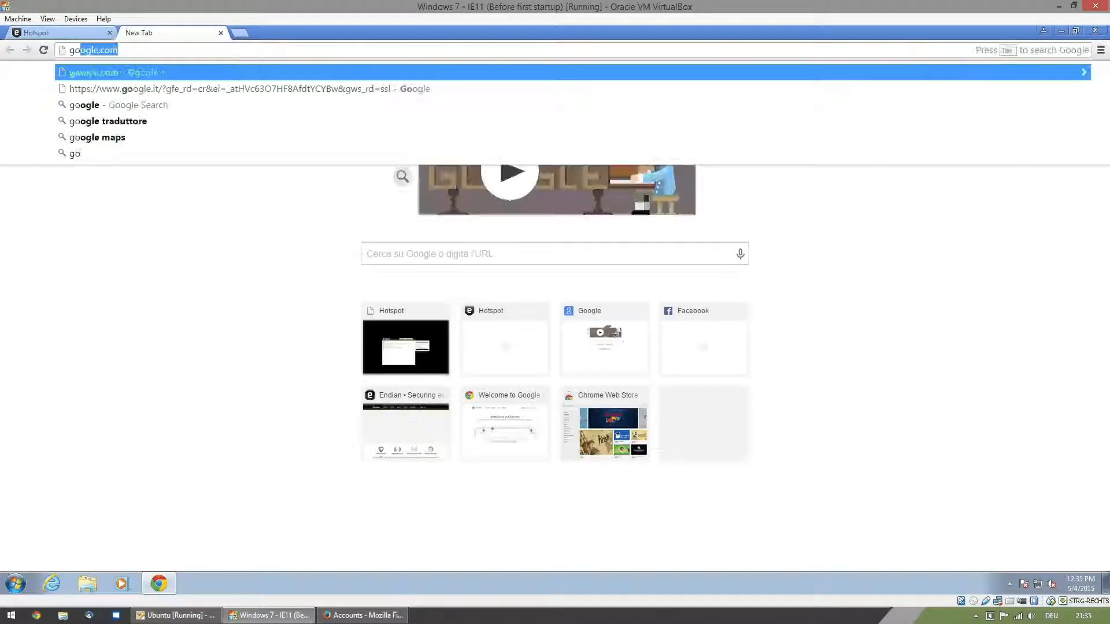
key(Return)
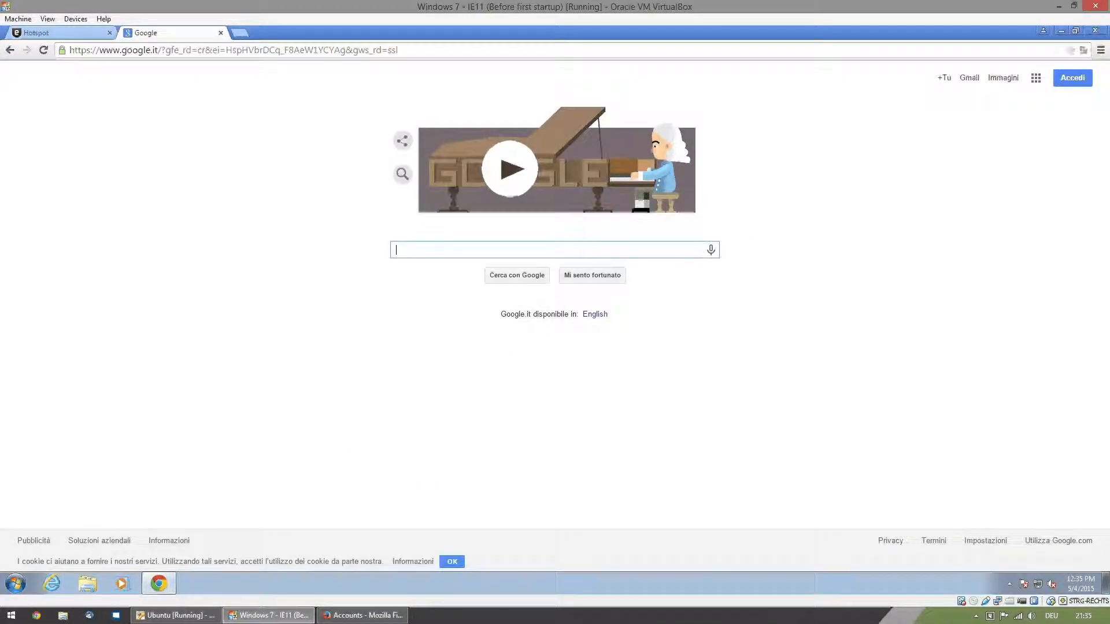
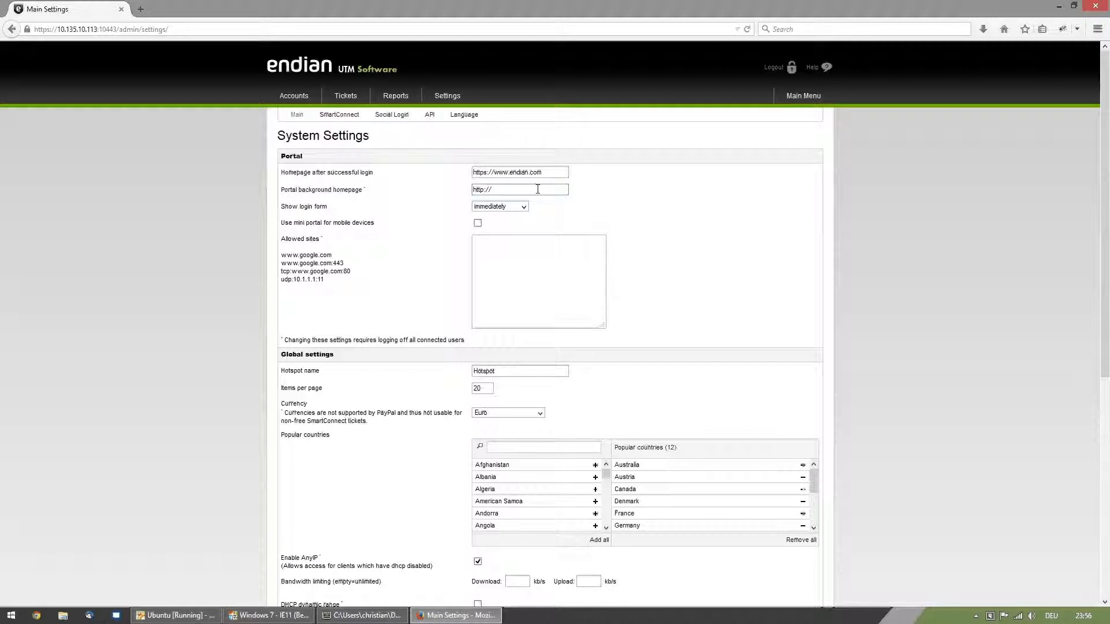
text(portal.hot.spot/index.html)
click(475, 257)
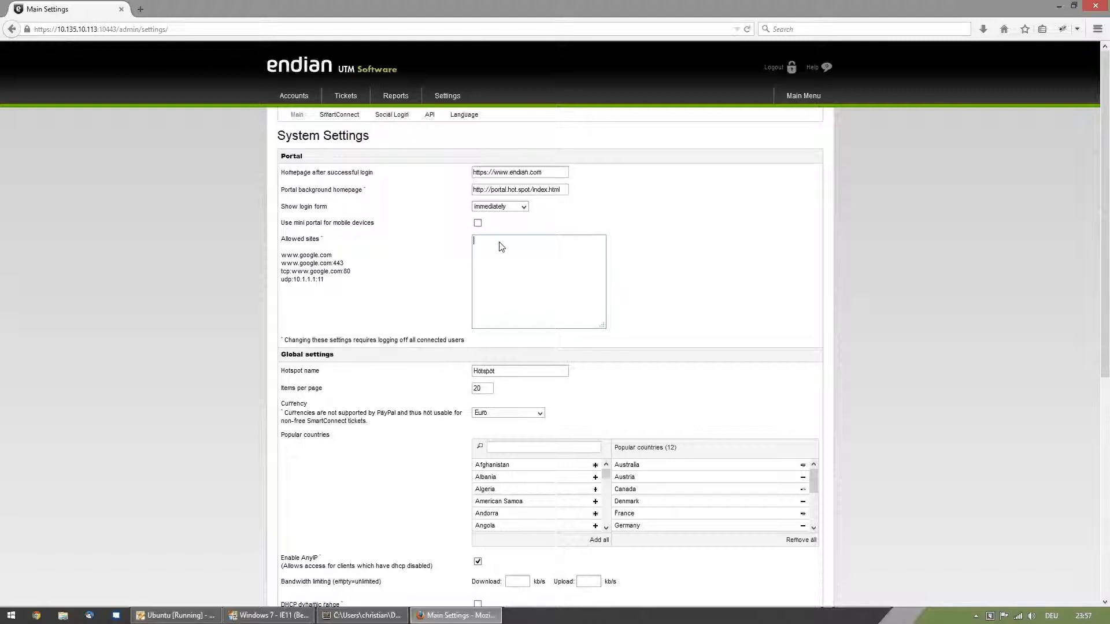
text(www.endian.com)
key(Return)
text(www.rainews.it)
text(edition.cnn.com)
key(Return)
text(www.suedtirol.info)
scroll(758, 265, down, 5)
scroll(758, 266, down, 2)
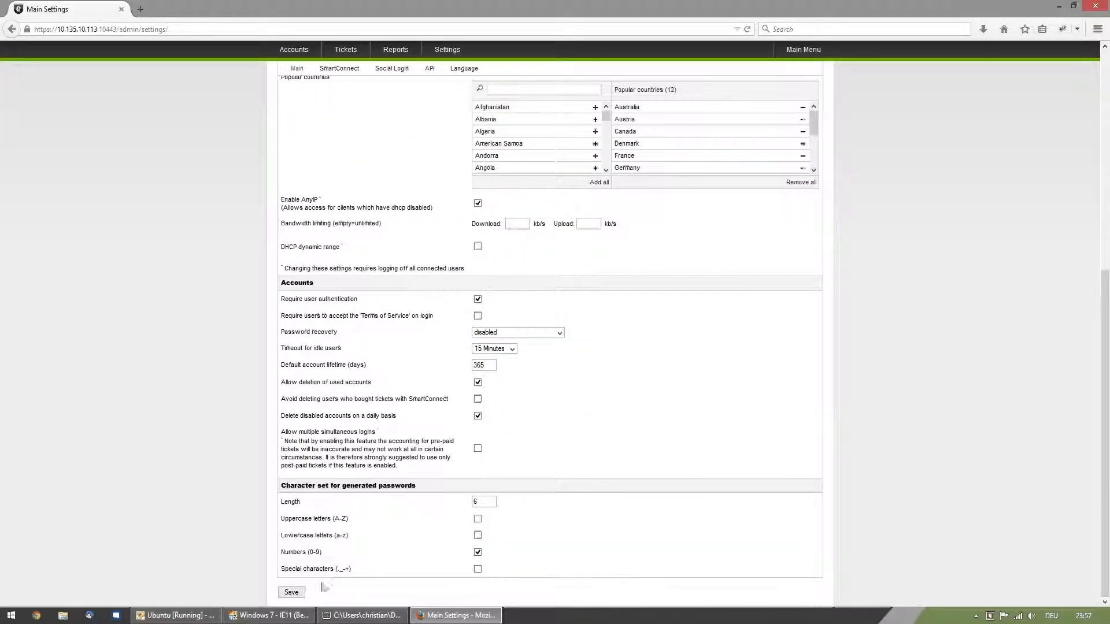
click(290, 592)
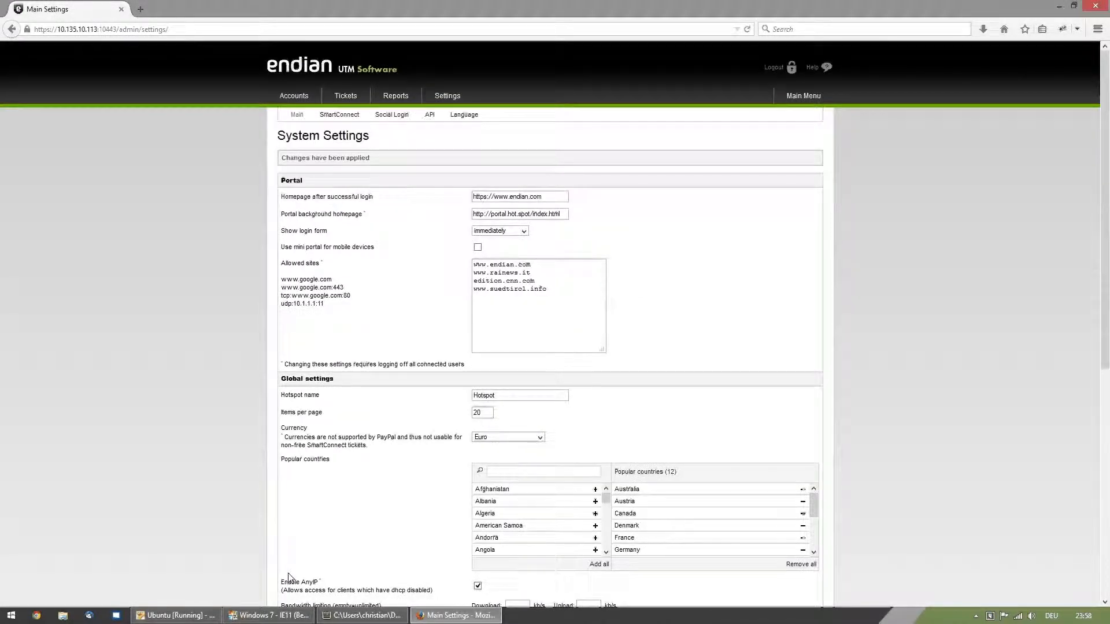
- Switch to the Windows 7 virtual machine, reload the hotspot portal and close the login form to view the background page
click(275, 615)
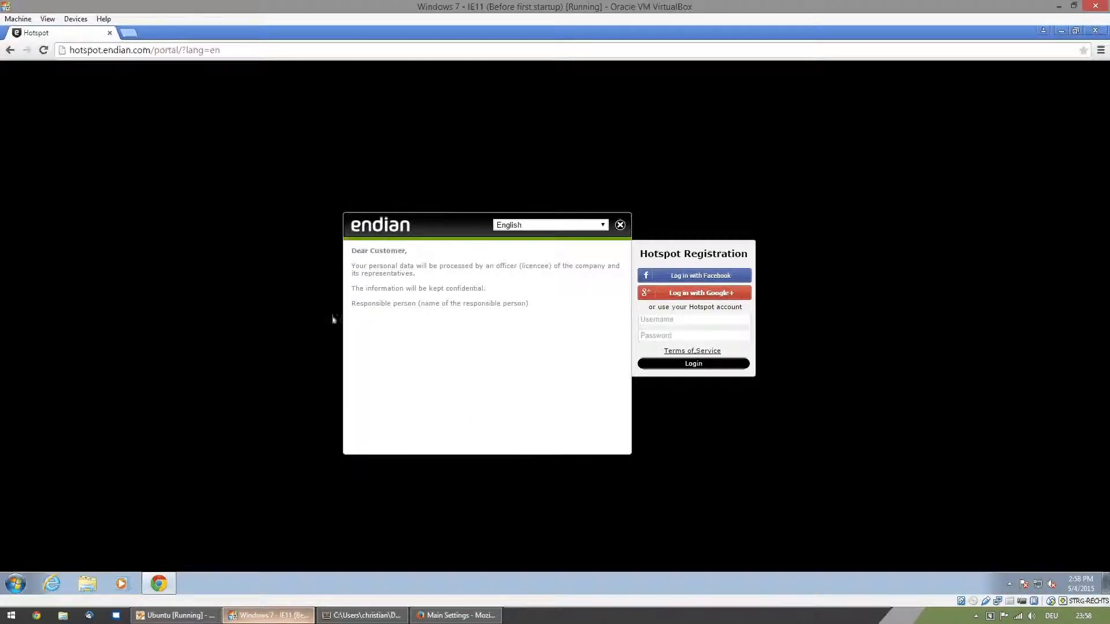
click(43, 50)
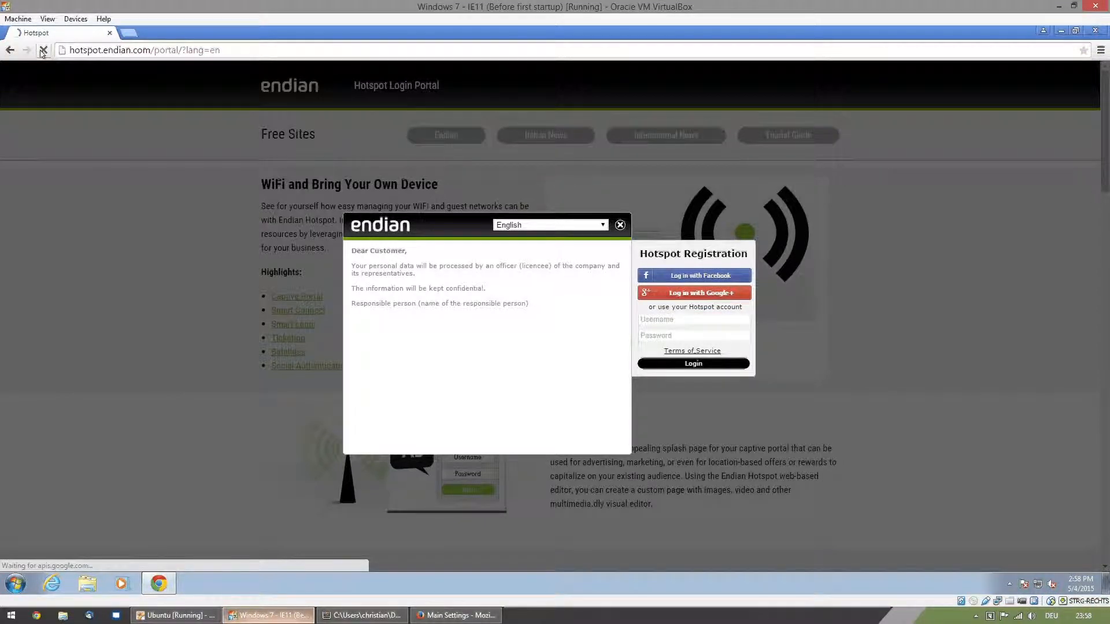
click(620, 226)
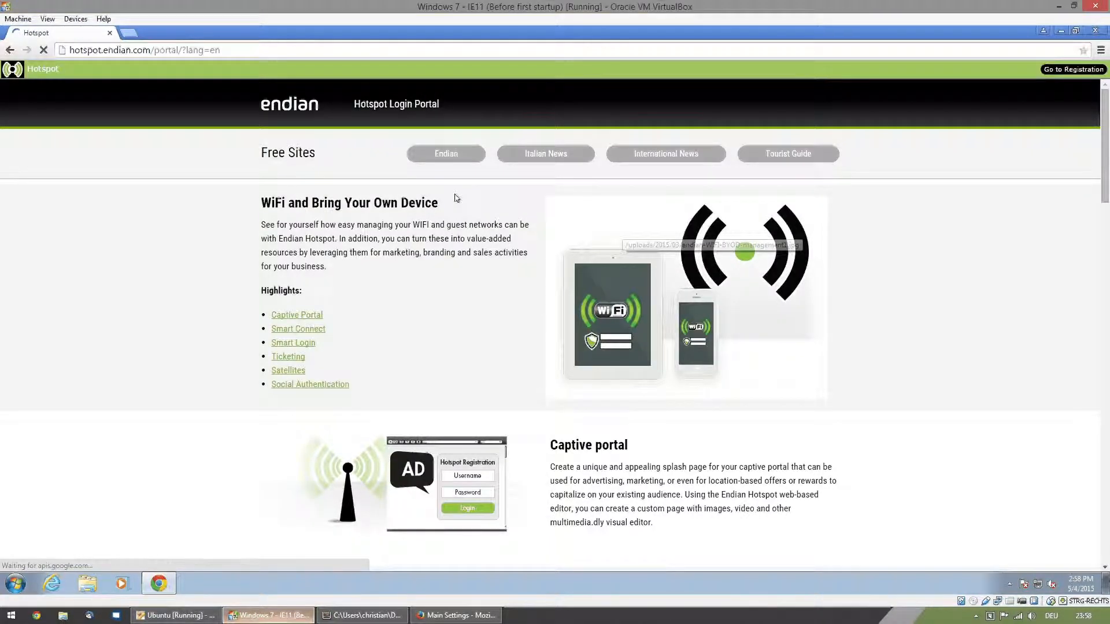
scroll(379, 206, down, 3)
scroll(379, 207, down, 3)
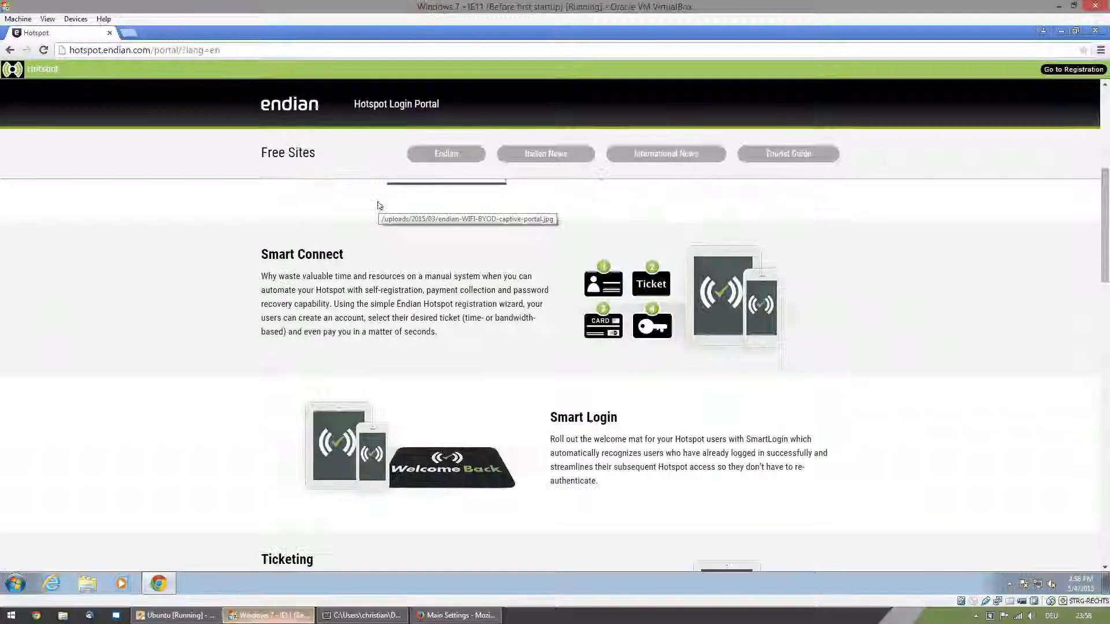
scroll(378, 205, up, 6)
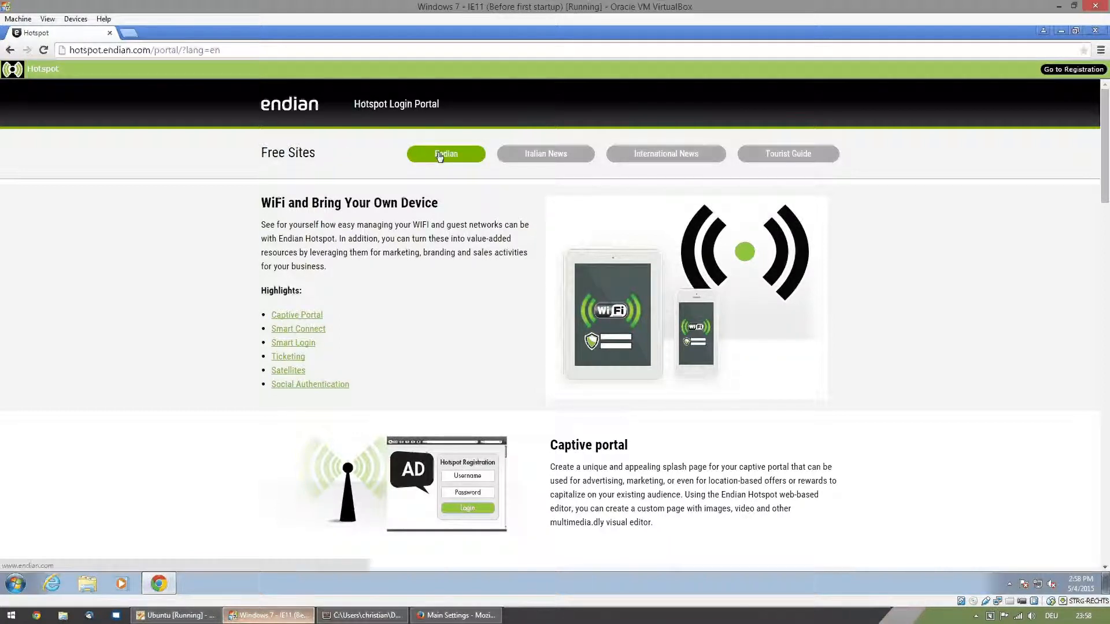
- Open the Italian News free site from the portal and try to load yahoo.com in a new tab
click(538, 155)
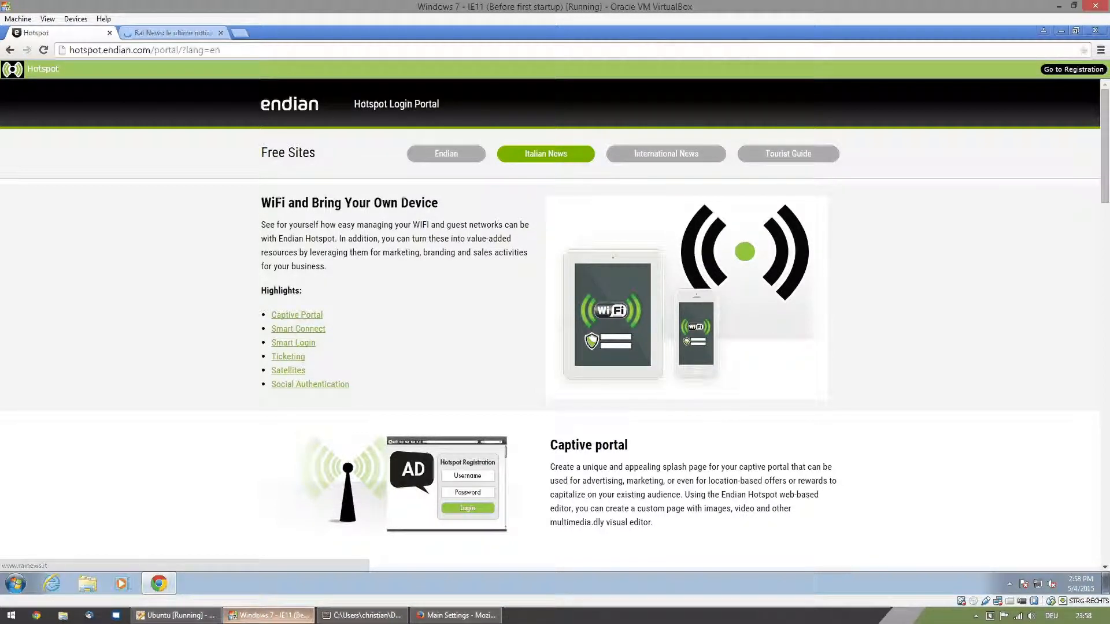
click(152, 32)
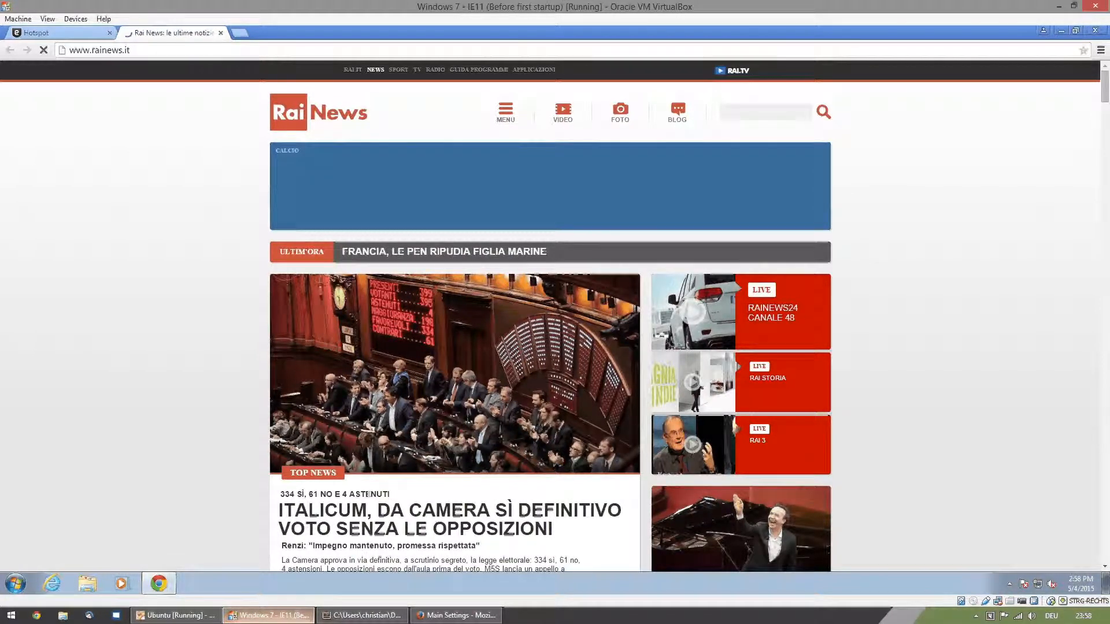
key(ctrl+t)
text(yahooo)
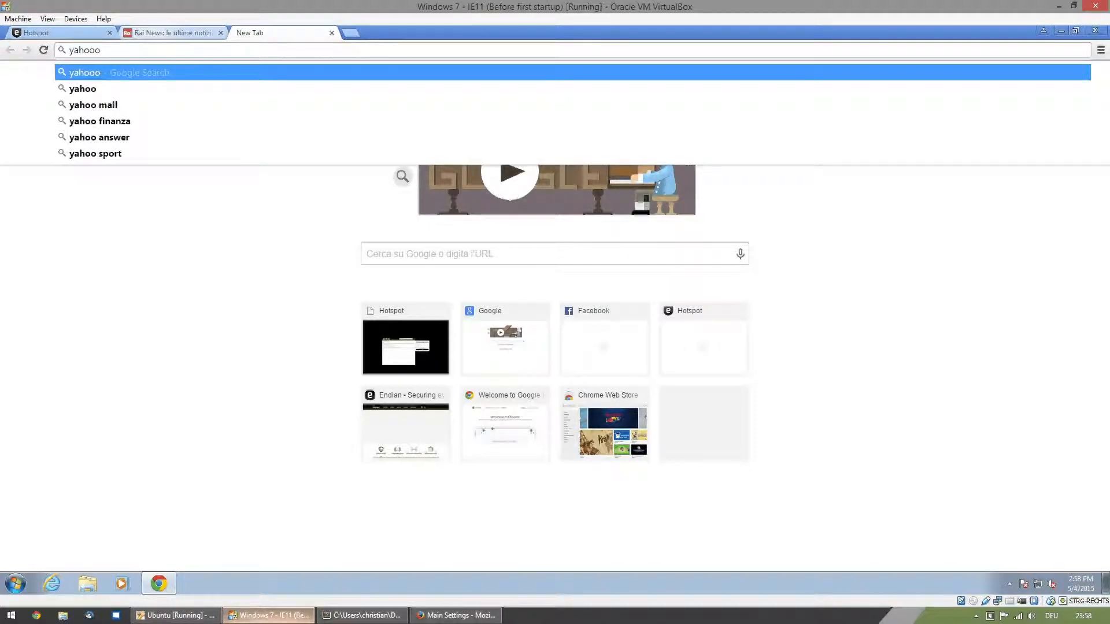
key(BackSpace)
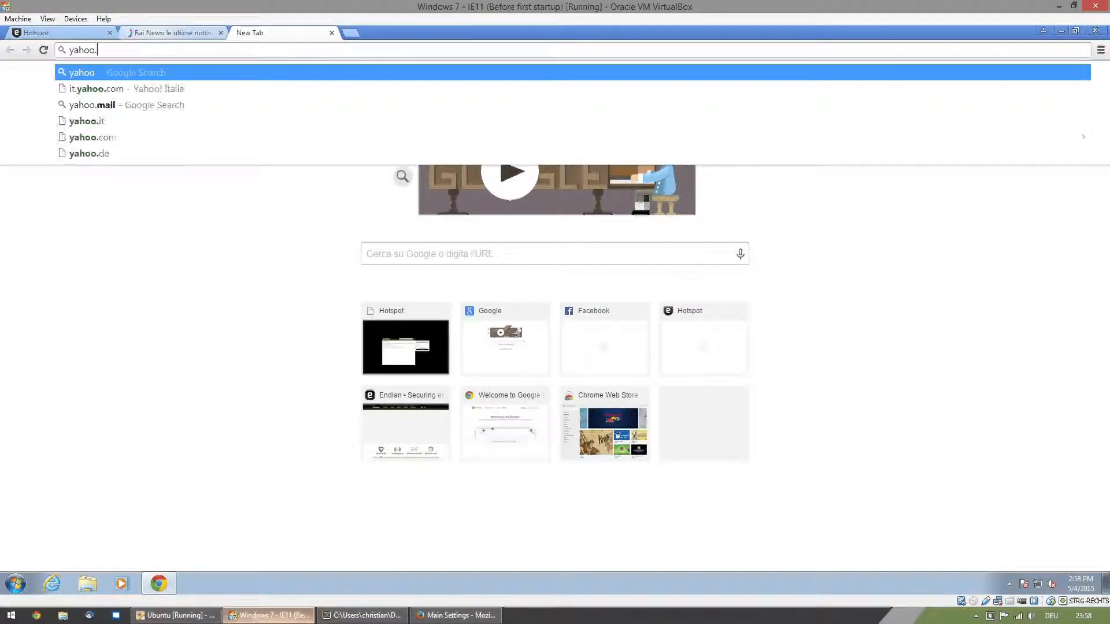
text(.com)
key(Return)
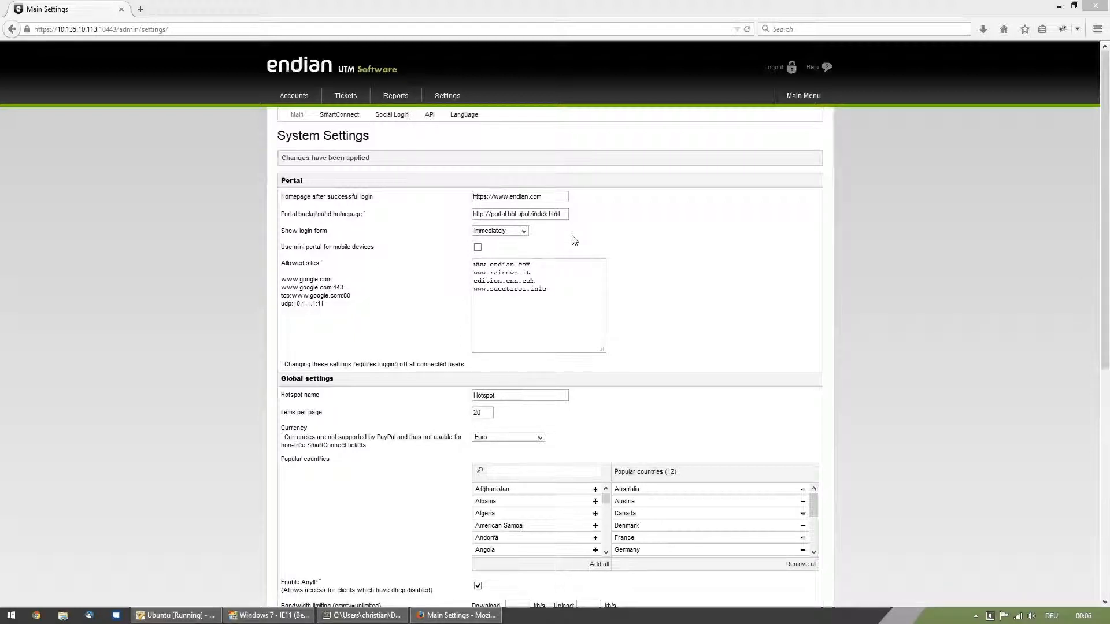
click(550, 215)
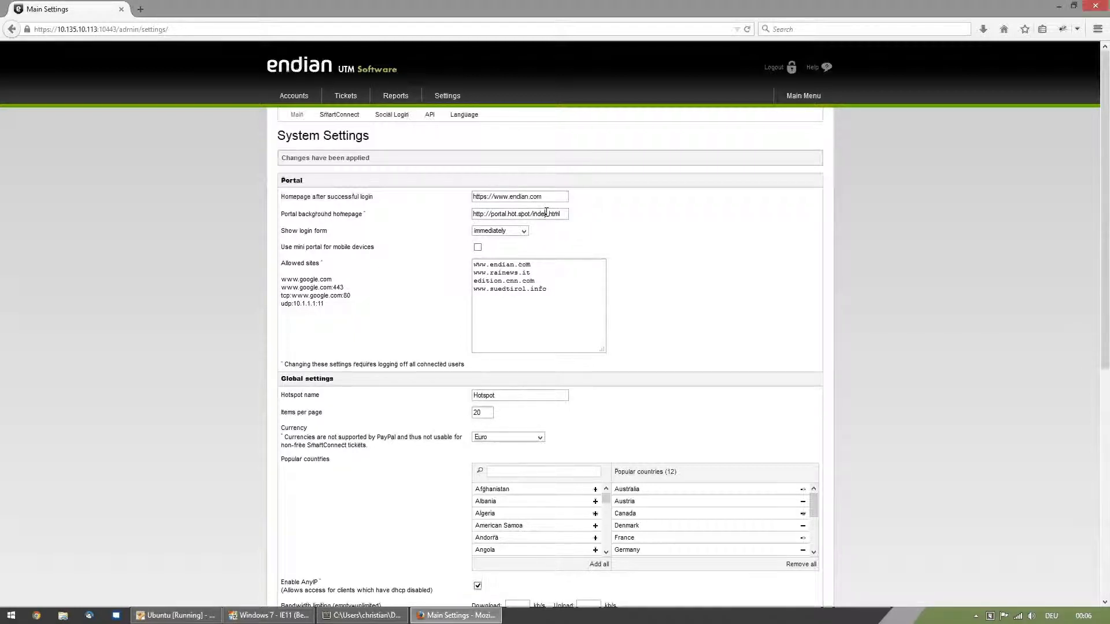
text(2)
scroll(810, 272, down, 3)
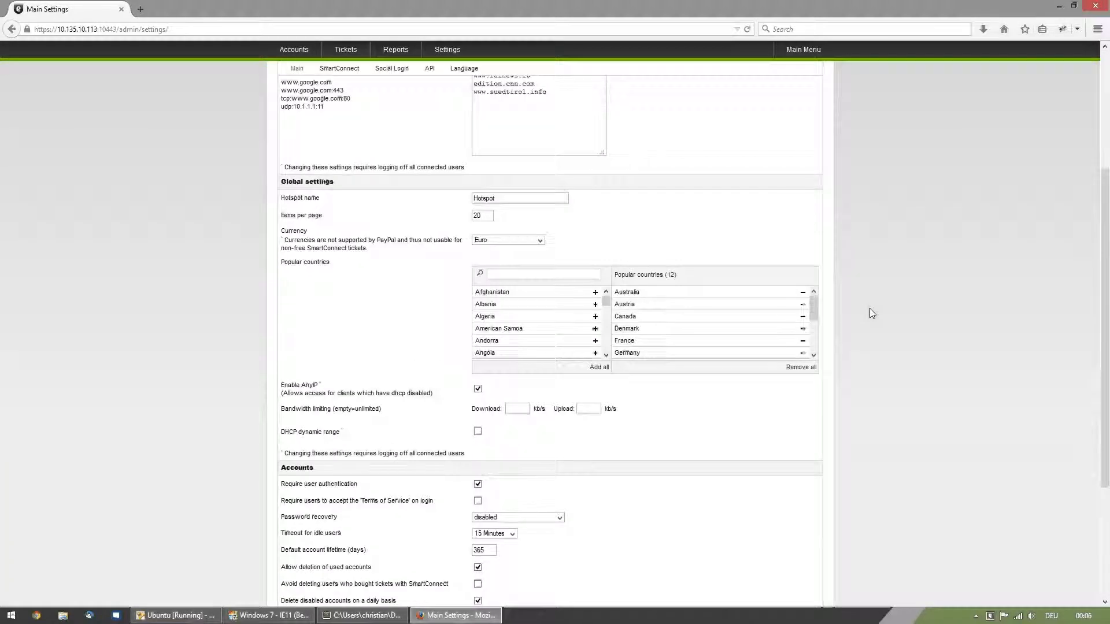
scroll(869, 307, down, 3)
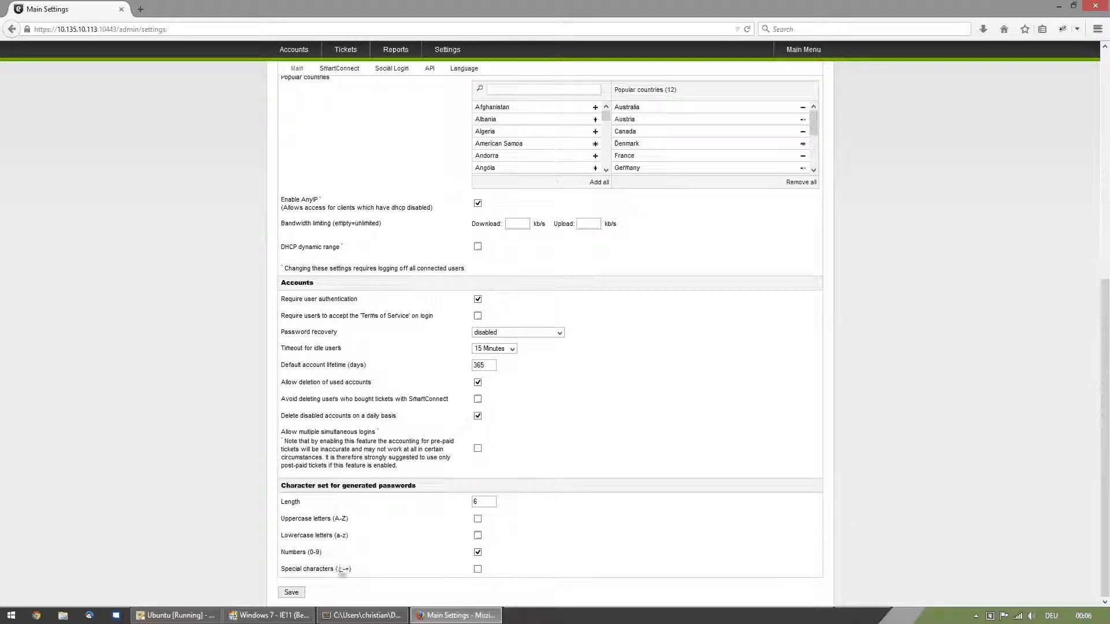
click(290, 593)
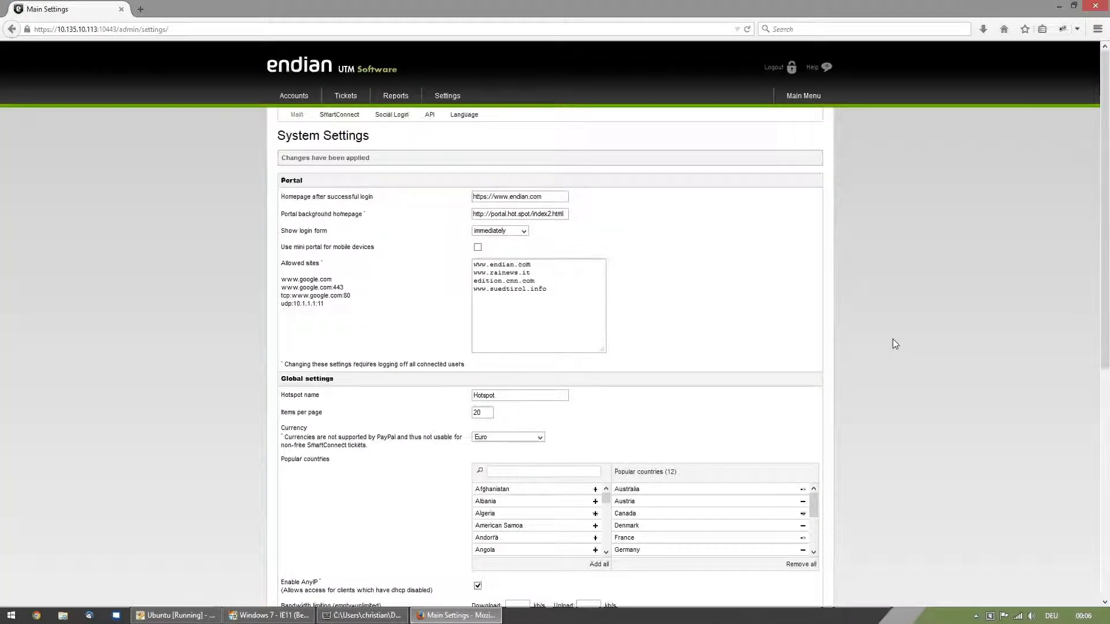
- Reload the portal in the Windows 7 virtual machine and dismiss the login form to check the new background page
click(268, 617)
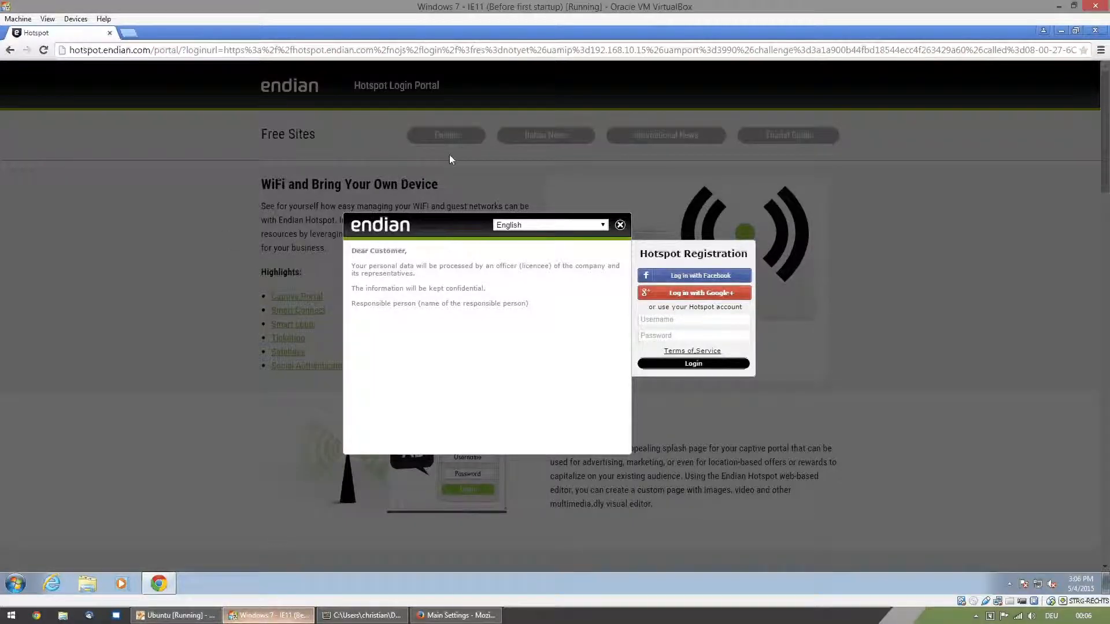
click(43, 50)
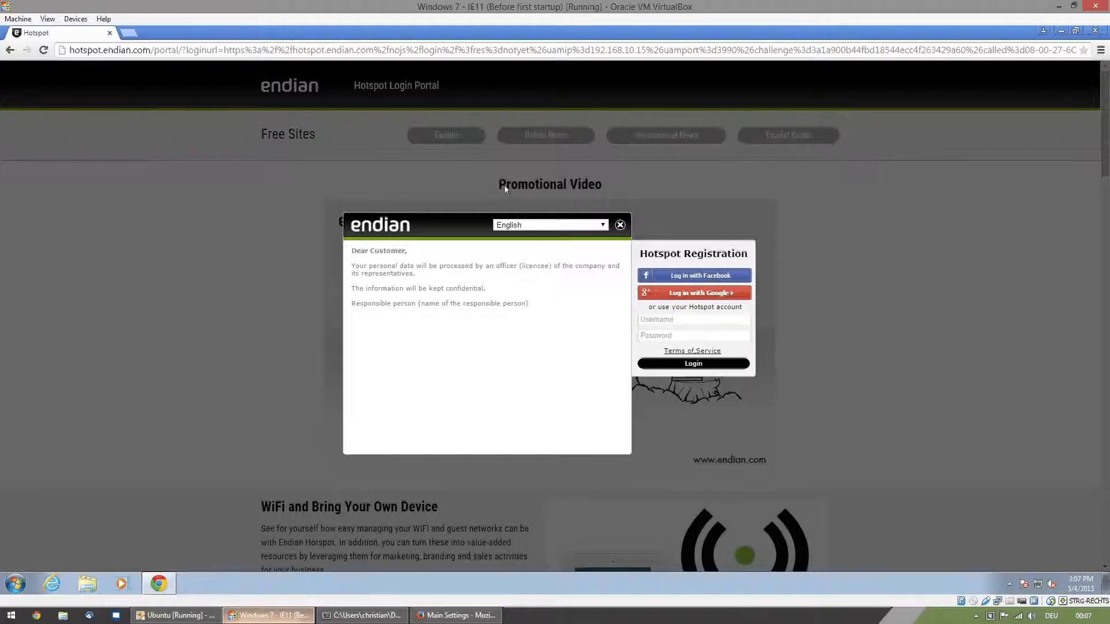
click(620, 226)
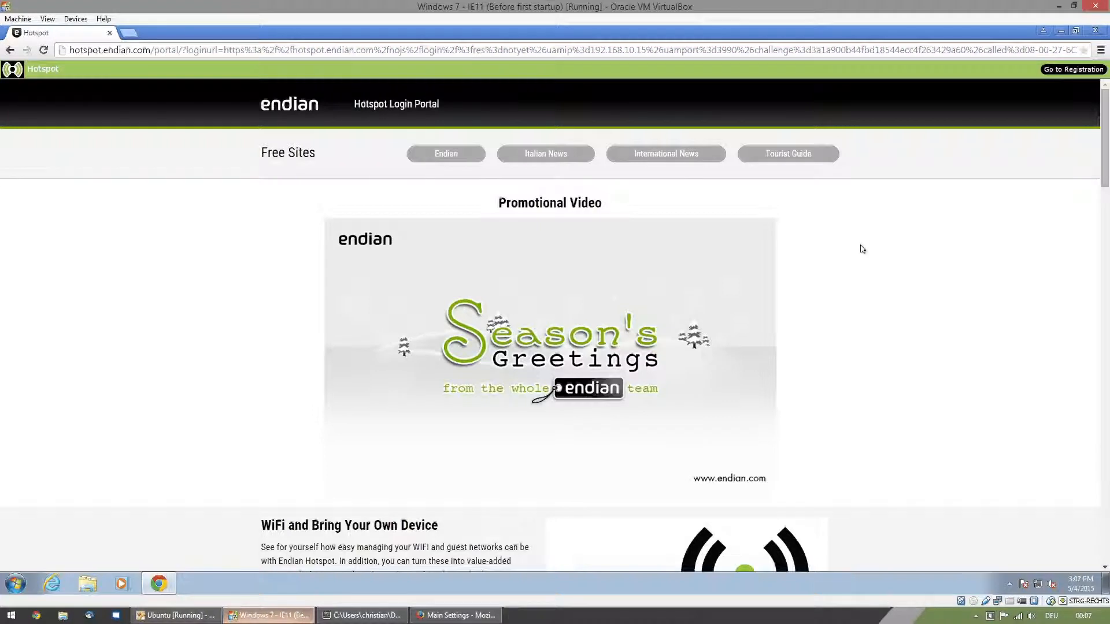
- Return to the hotspot settings in Firefox, make the login form show after 20 seconds and save
click(457, 615)
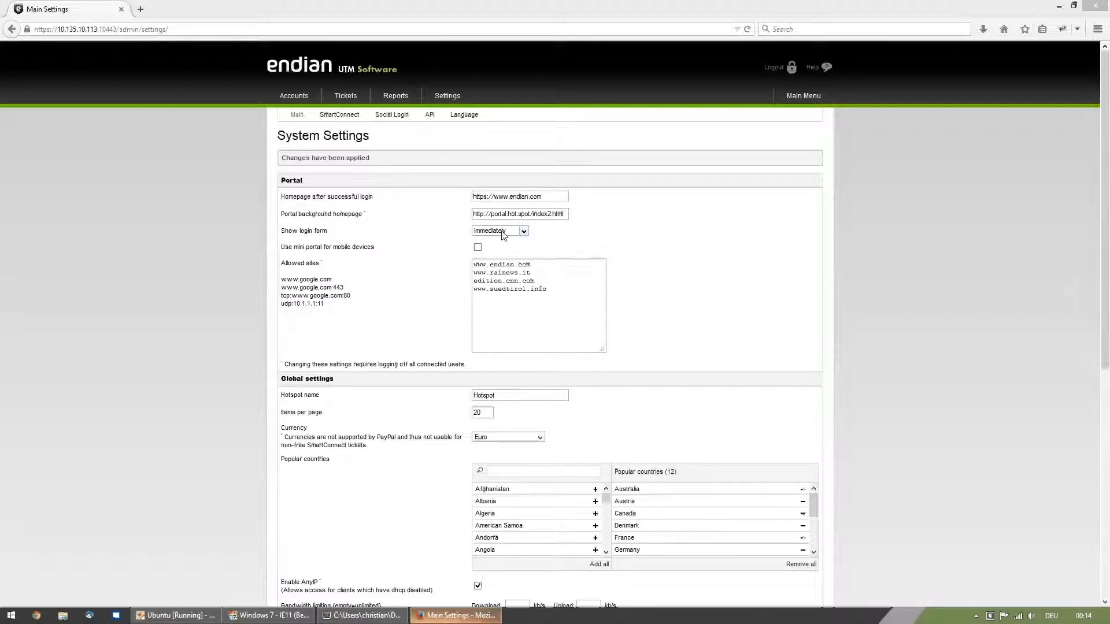
click(524, 231)
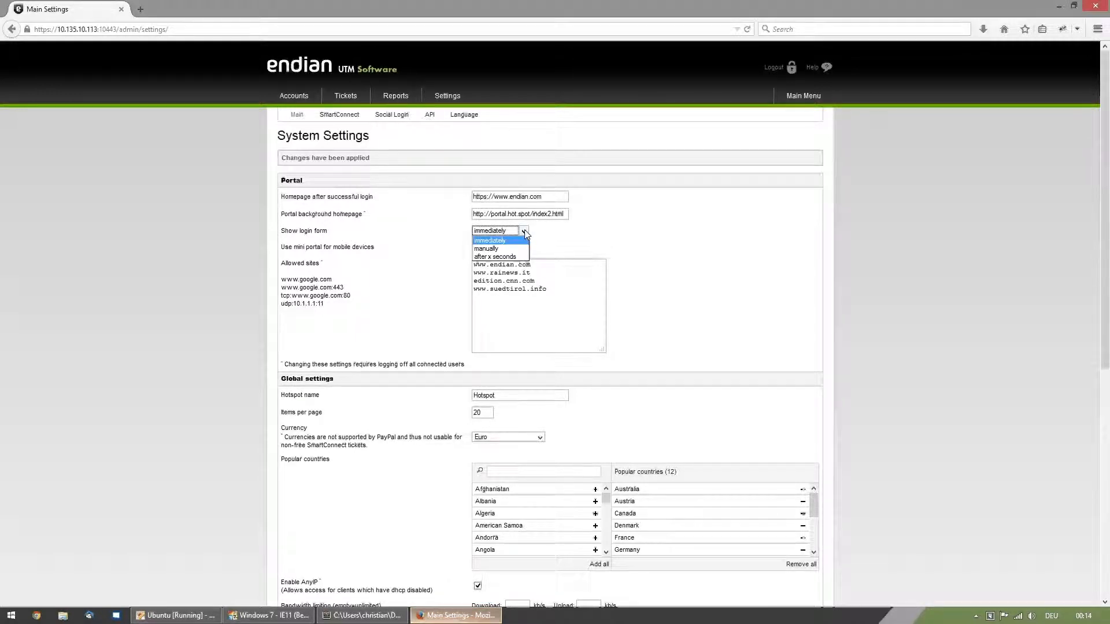
click(487, 257)
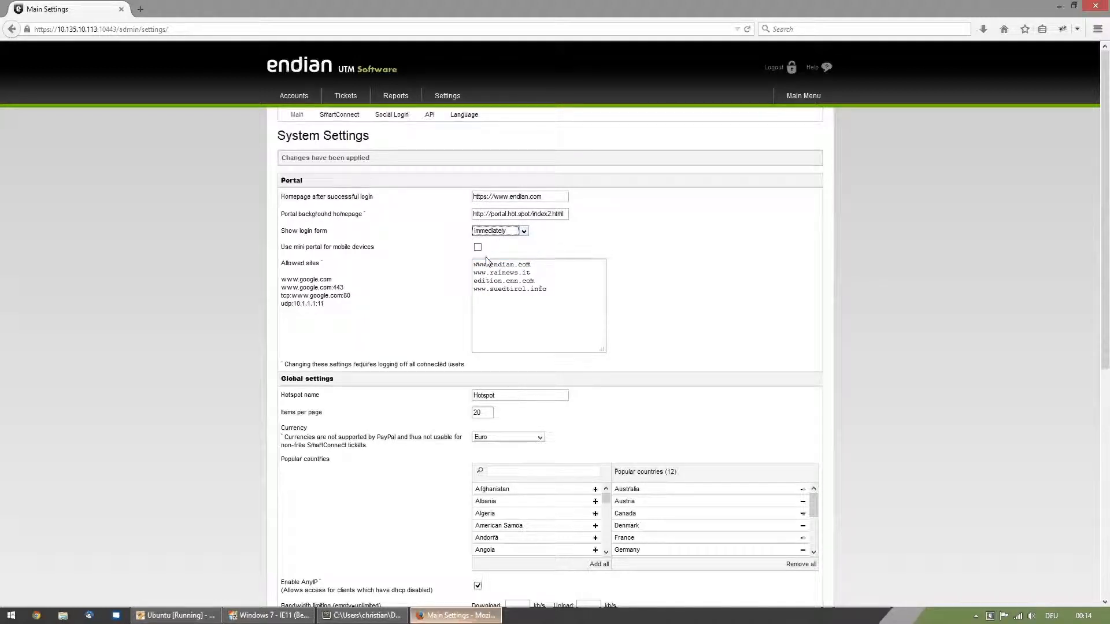
click(548, 232)
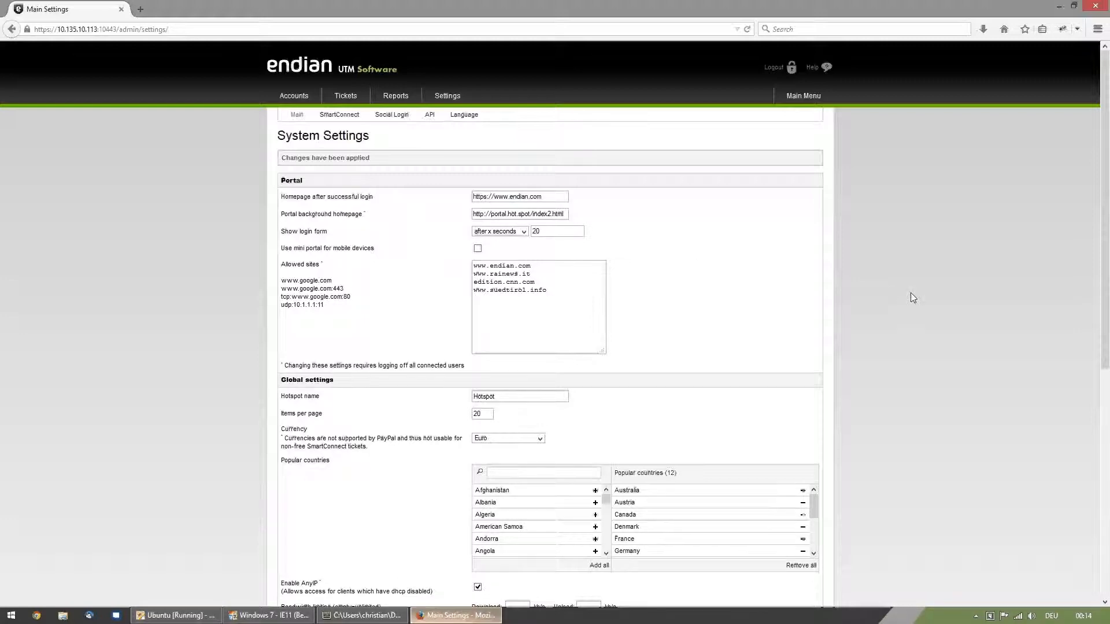
scroll(908, 292, down, 6)
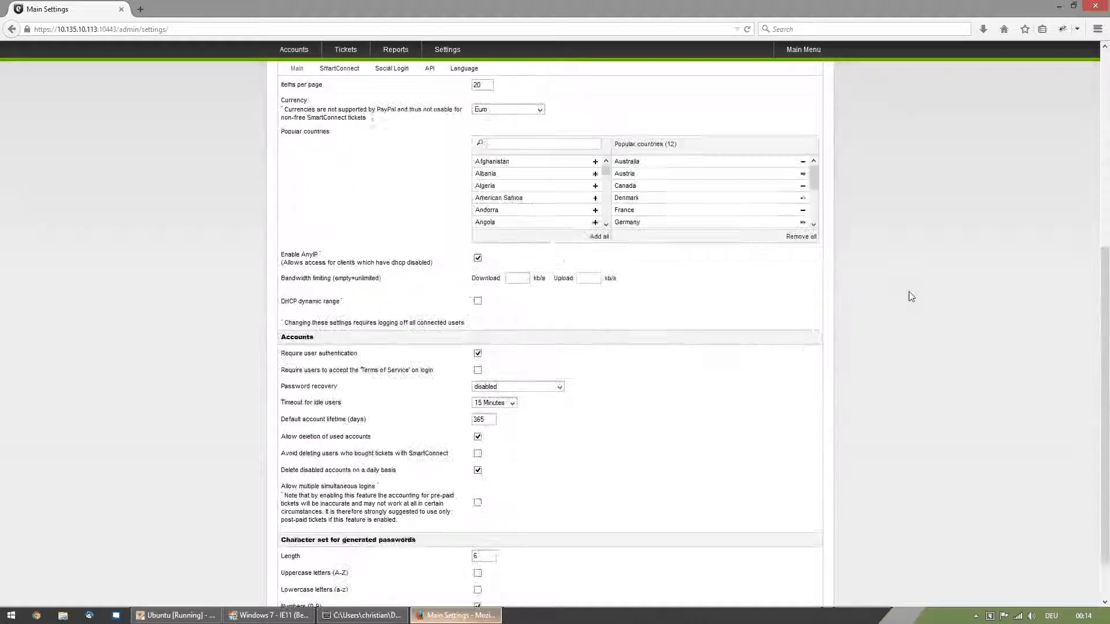
scroll(541, 479, down, 1)
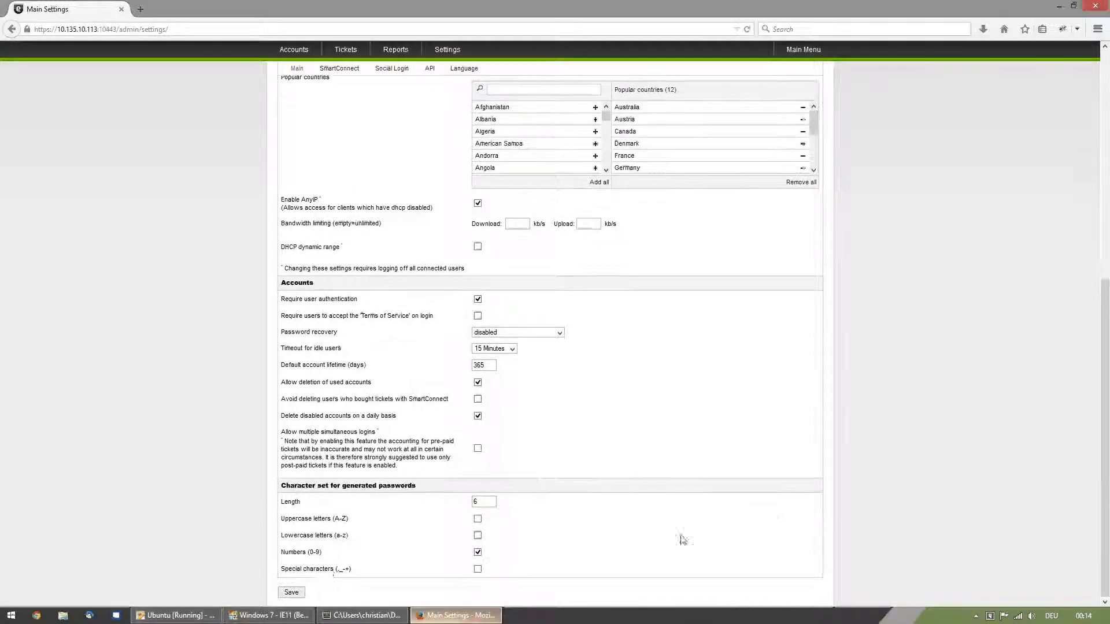
click(292, 592)
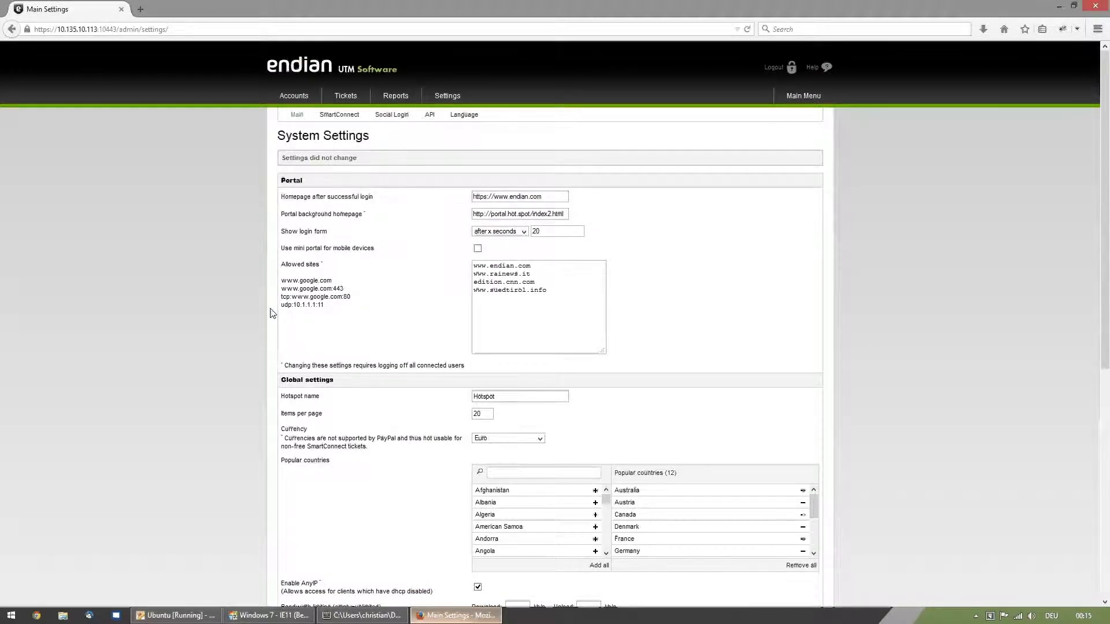
- Test the delayed login form by reloading the portal in the Windows 7 virtual machine
click(278, 617)
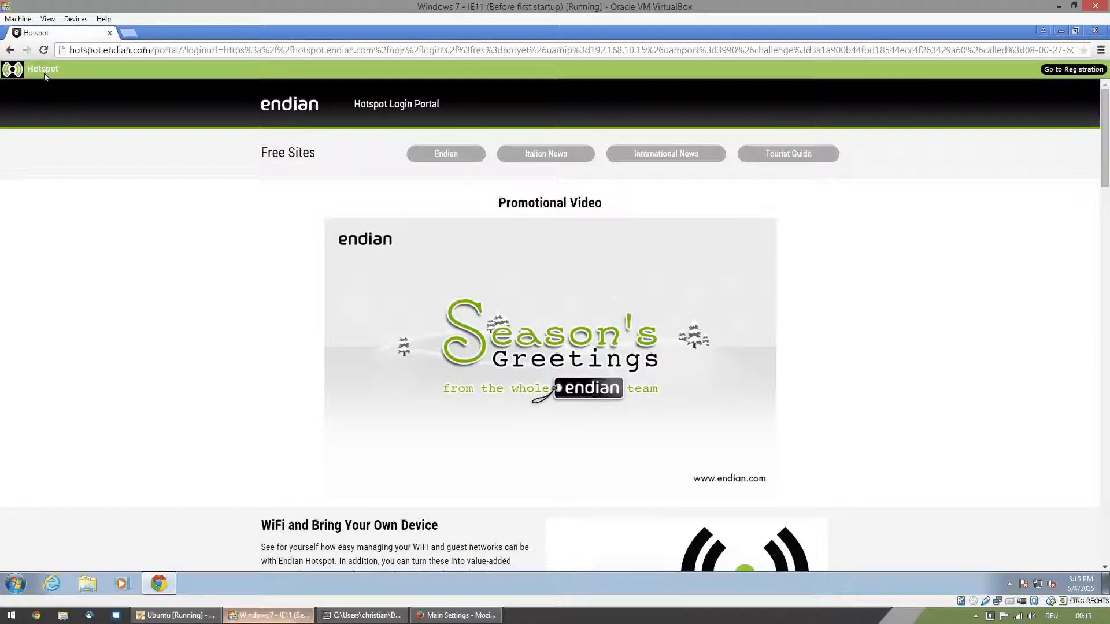
click(43, 51)
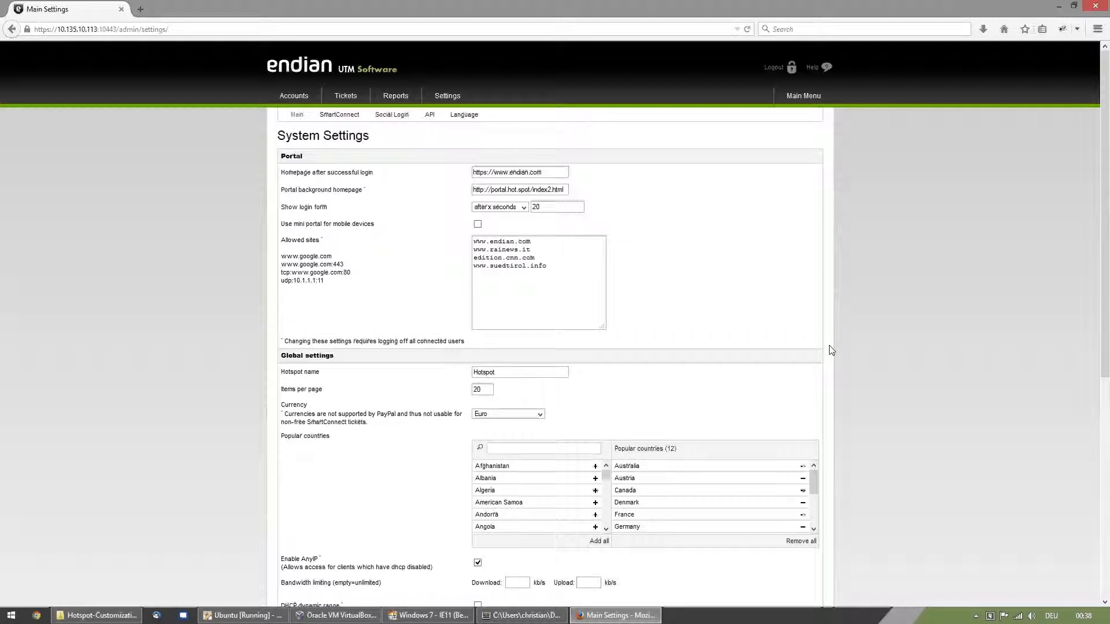
- Set the login form to show immediately and save the system settings
click(511, 209)
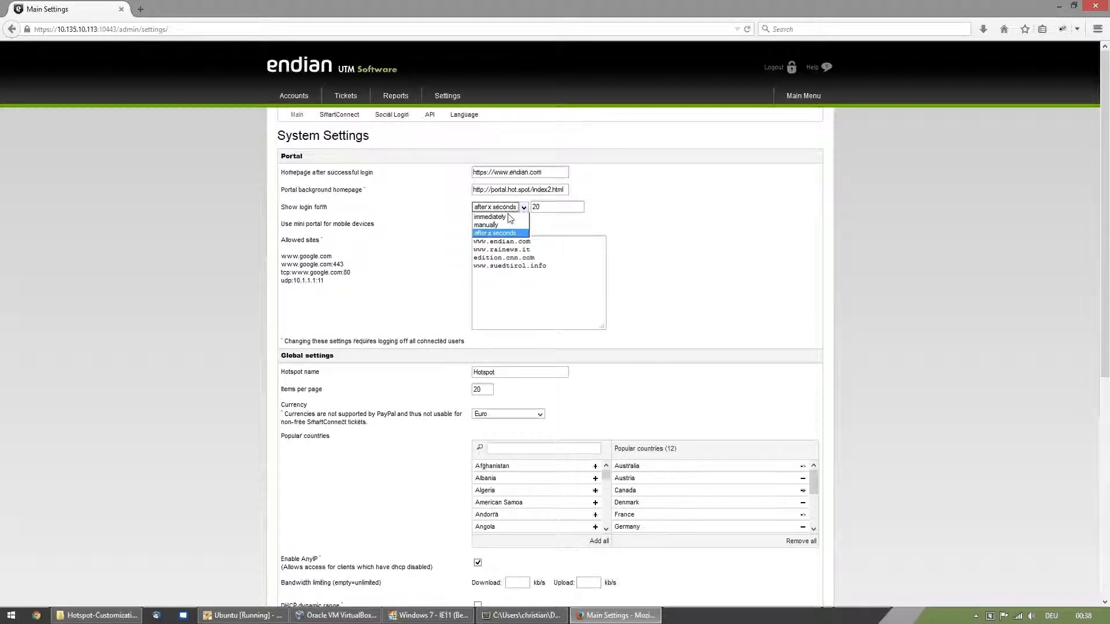
click(508, 217)
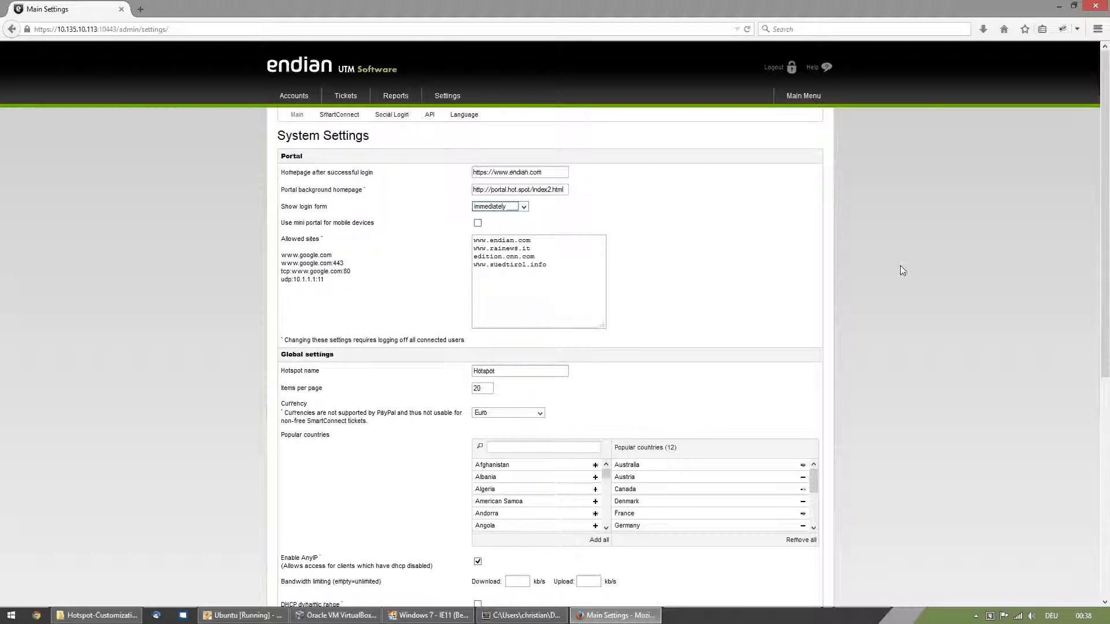
scroll(901, 271, down, 6)
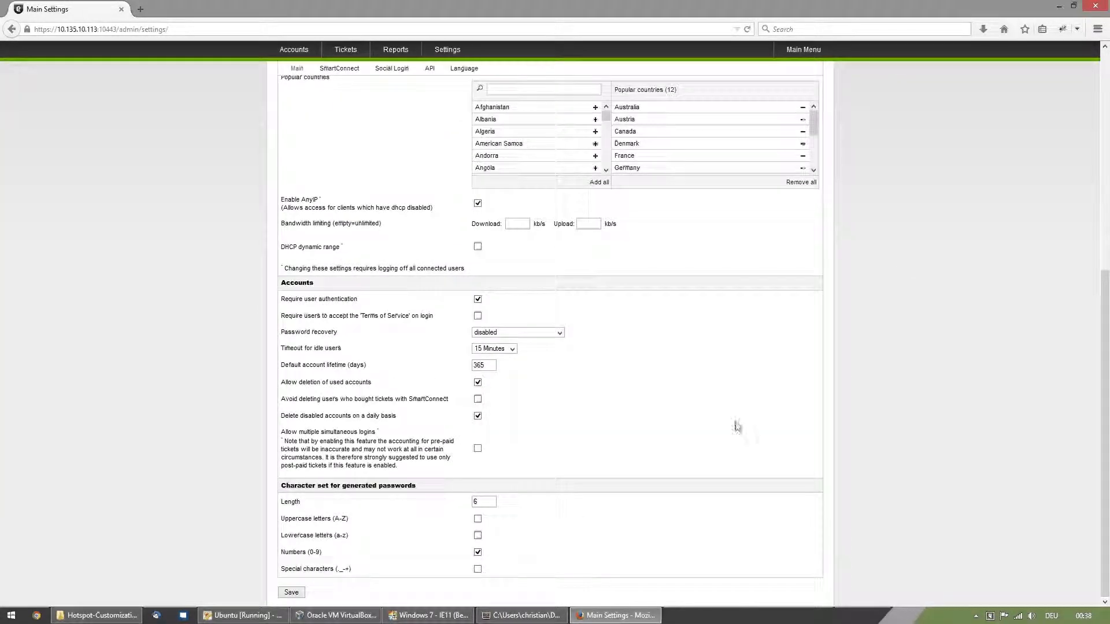
click(297, 595)
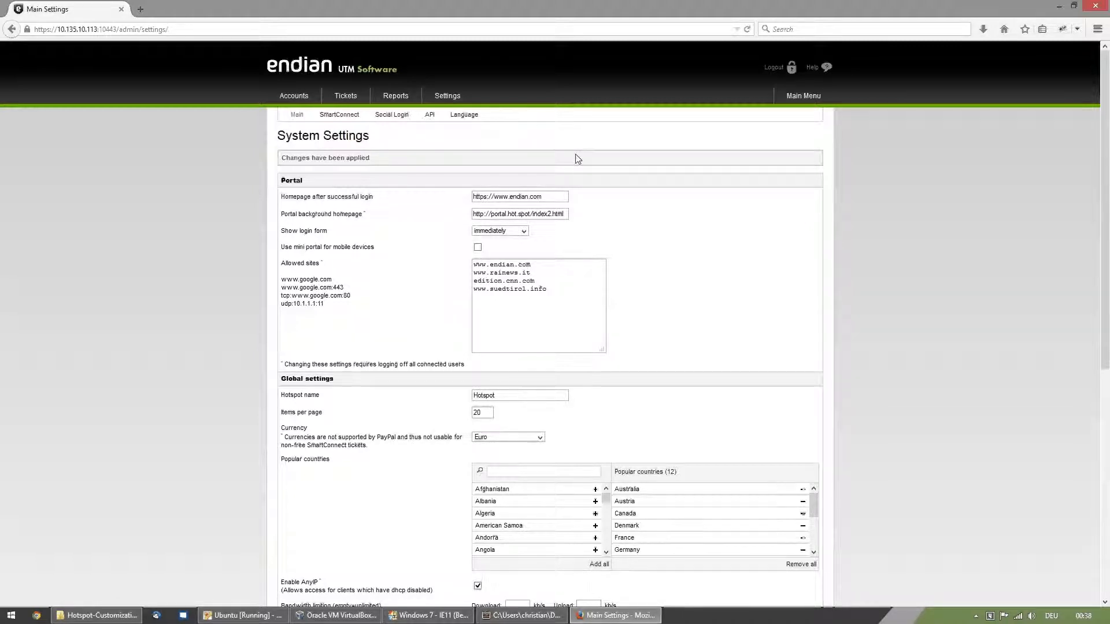
- Open the hotspot's language settings, select the English welcome page template and change its greeting to "Dear Attendee,"
click(464, 116)
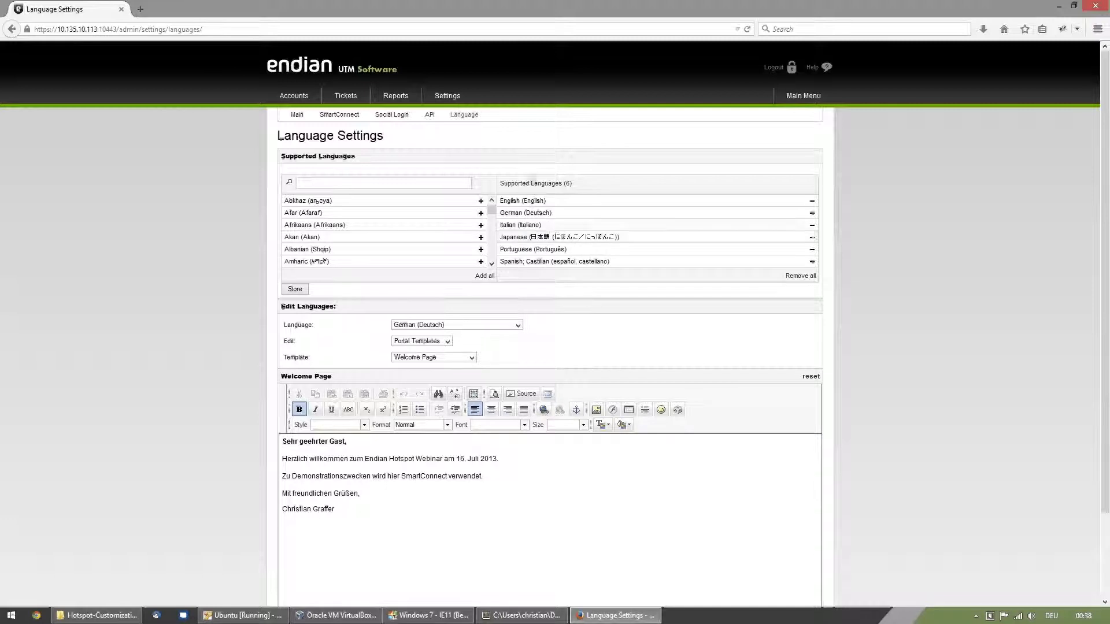
click(517, 325)
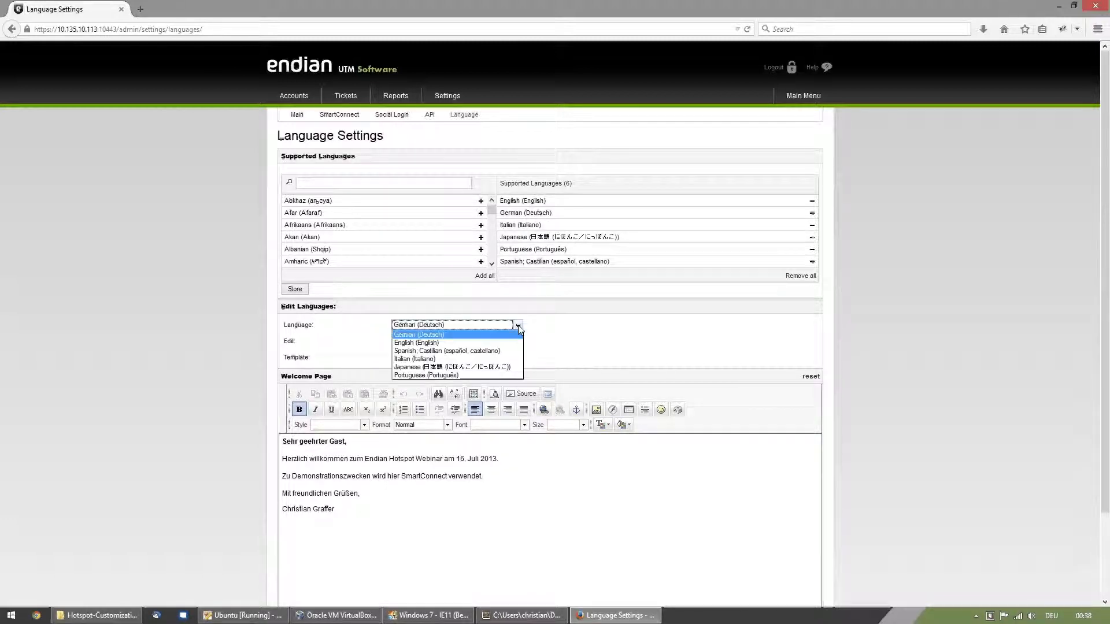
click(477, 343)
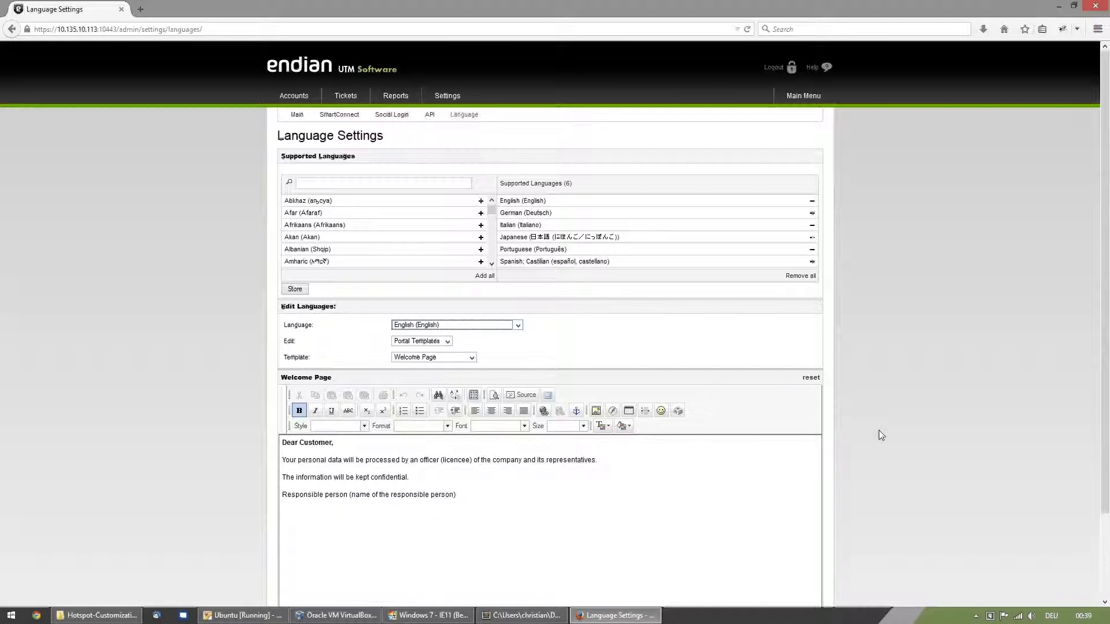
click(331, 444)
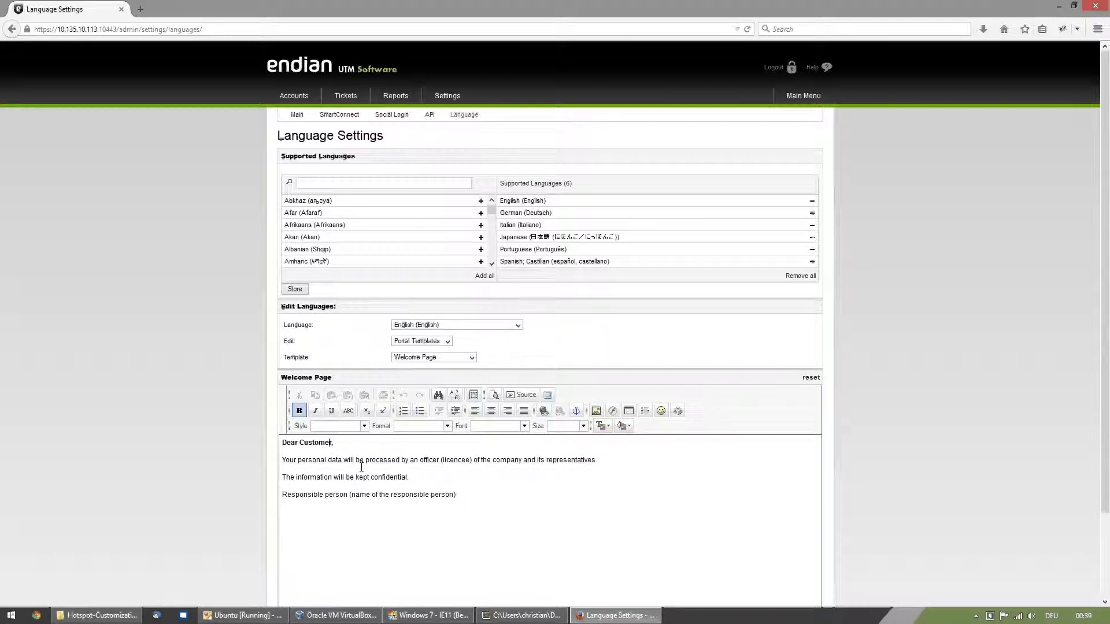
key(ctrl+BackSpace)
text(Attendee)
- Replace the text below the greeting with "Thank you for participating in this webinar in which we treated the following points:"
key(Down)
key(shift+Down)
key(shift+Down)
key(shift+Down)
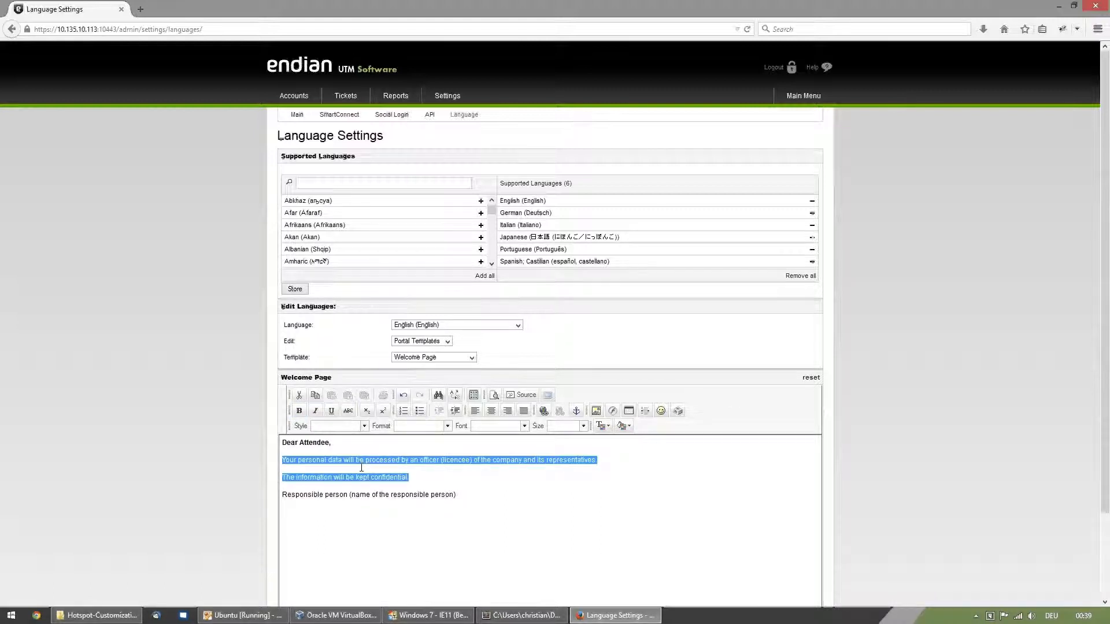
text(Th)
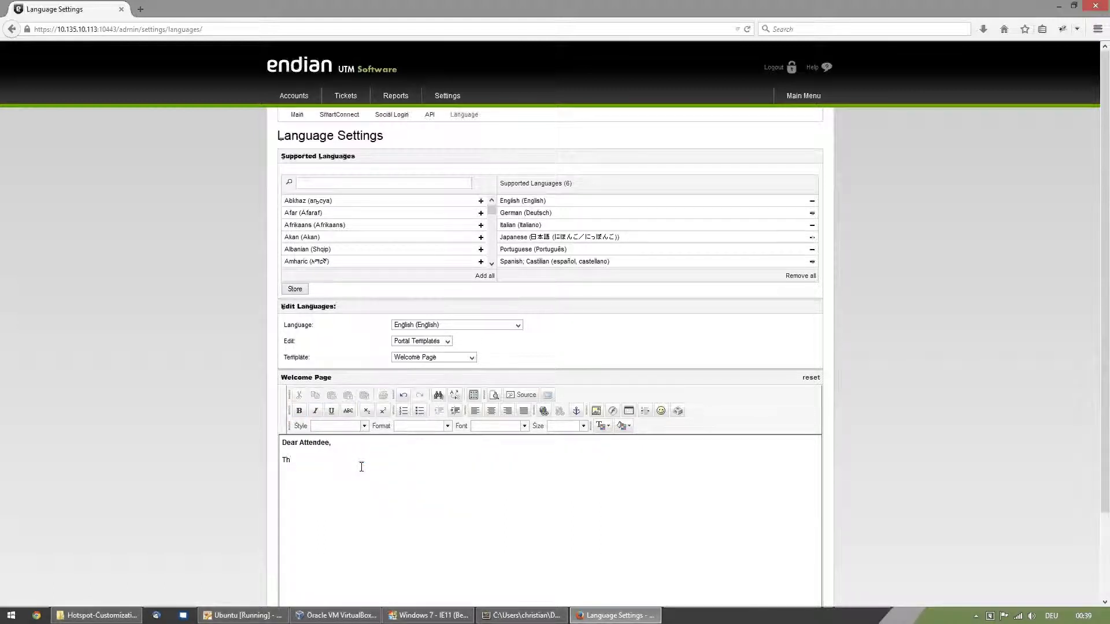
text(ank you for participating in thi sw)
key(BackSpace)
key(BackSpace)
text(webinar in which we treate)
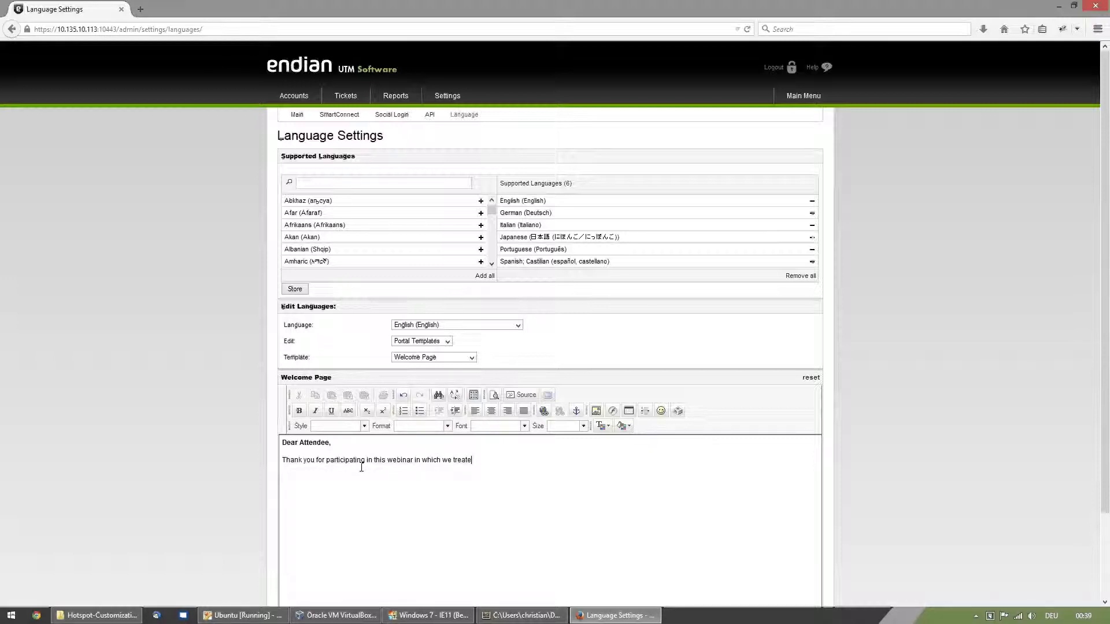
text(d the following points:)
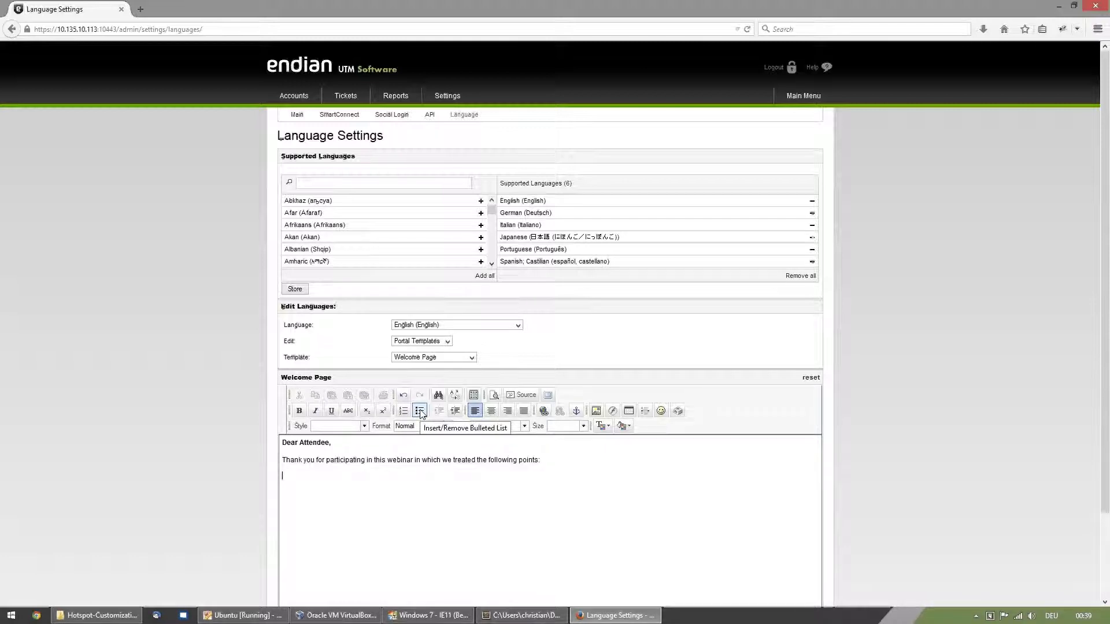
- Add a bulleted list below the sentence with Social Login, Portal Customization, Multiple Logins and Userless Portal
click(420, 411)
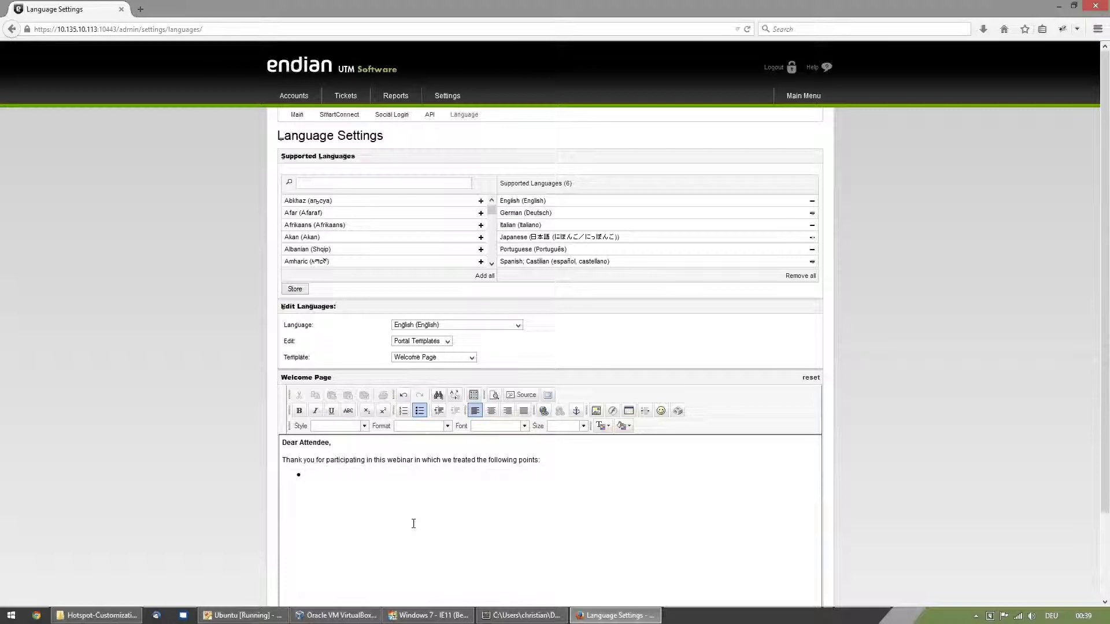
text(S)
text(ocia)
text(l Login )
text(Portal C)
text(ustomization)
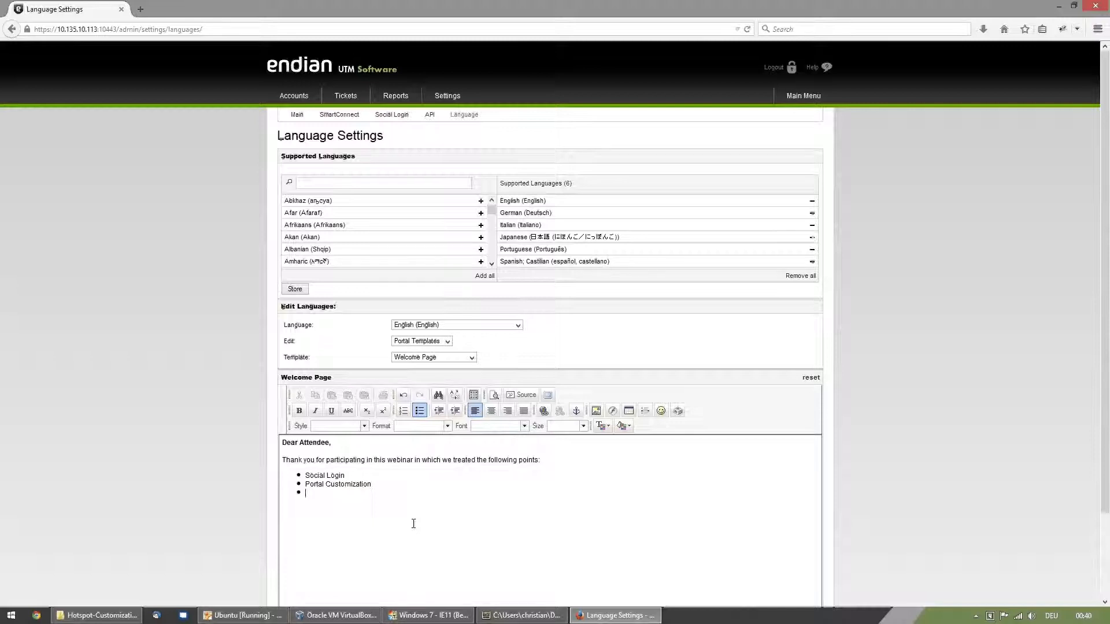
text(Mu)
text(ltiple Login)
text(s )
text(Userless )
text(Auth)
key(BackSpace)
key(BackSpace)
key(BackSpace)
key(BackSpace)
text(Portal)
- Store the English welcome page and reload the portal in the Windows 7 virtual machine to check the new text
scroll(449, 508, down, 3)
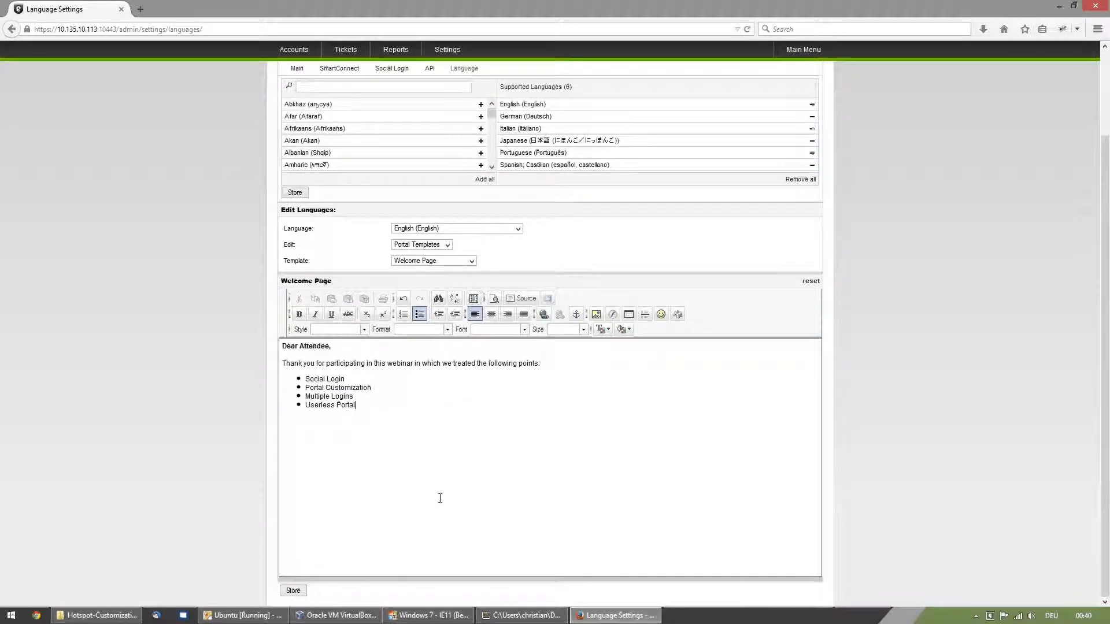
click(296, 592)
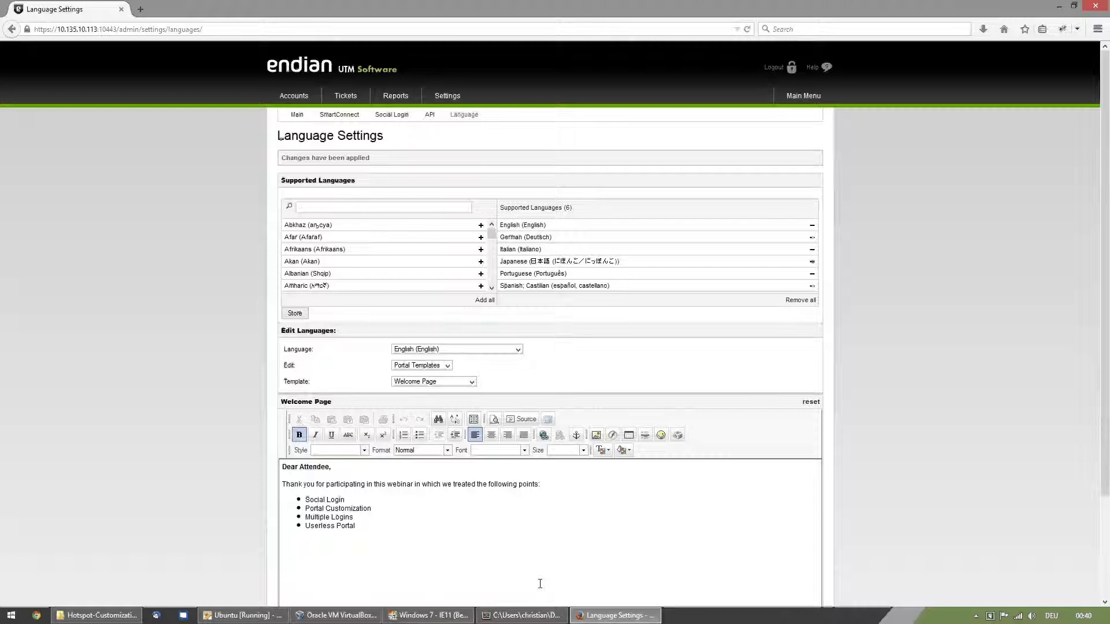
click(422, 615)
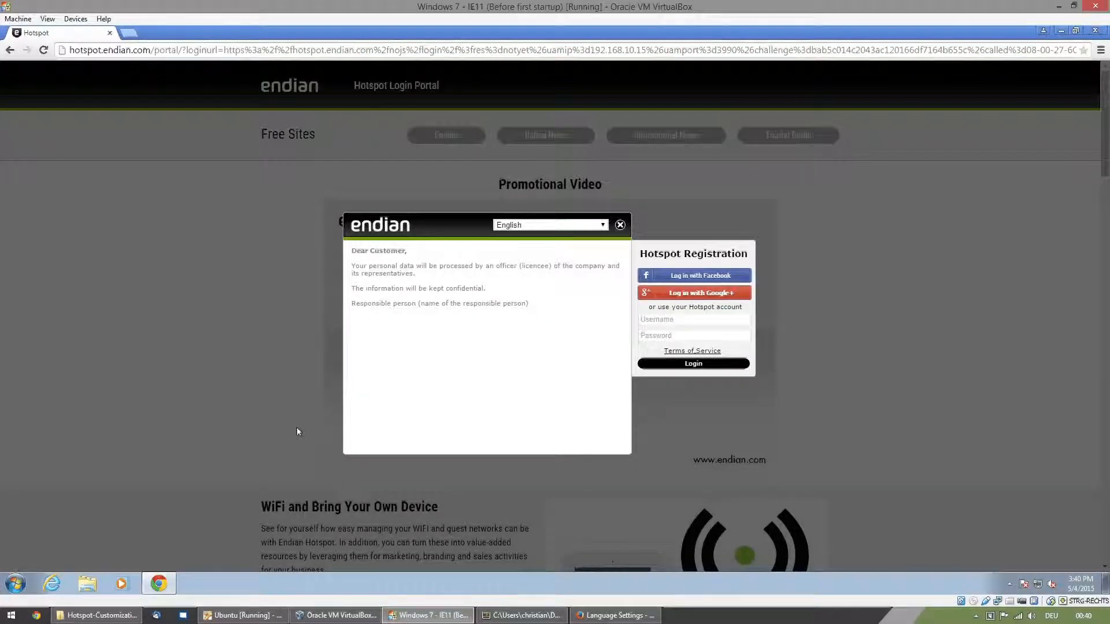
key(F5)
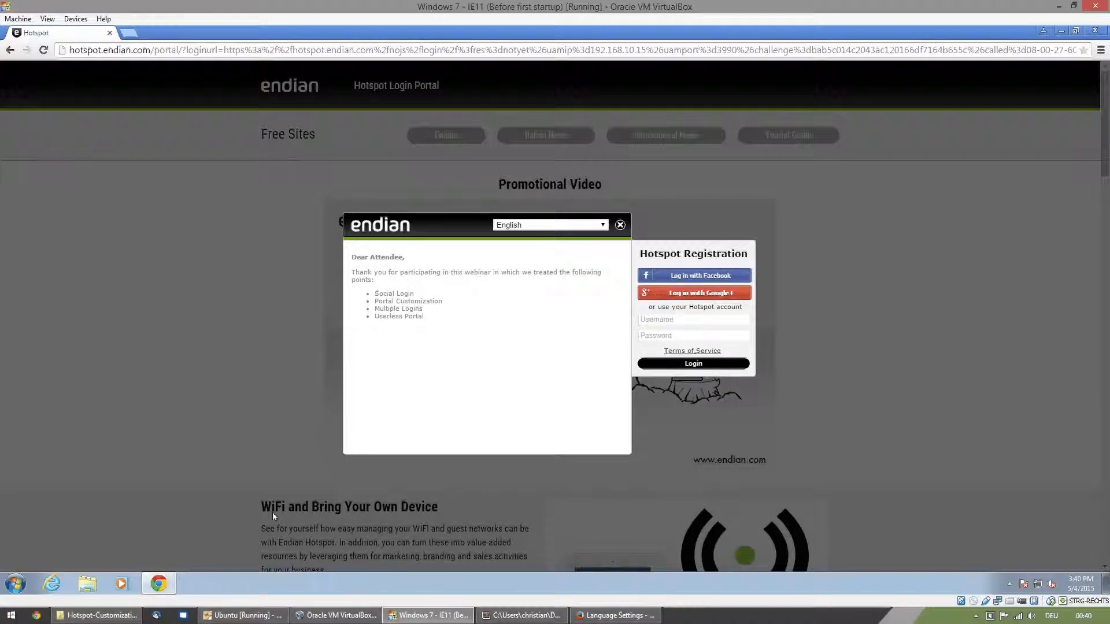
- Return to Firefox and read the reference manual's language section on templates, images, custom CSS and logo, then minimize it
click(629, 620)
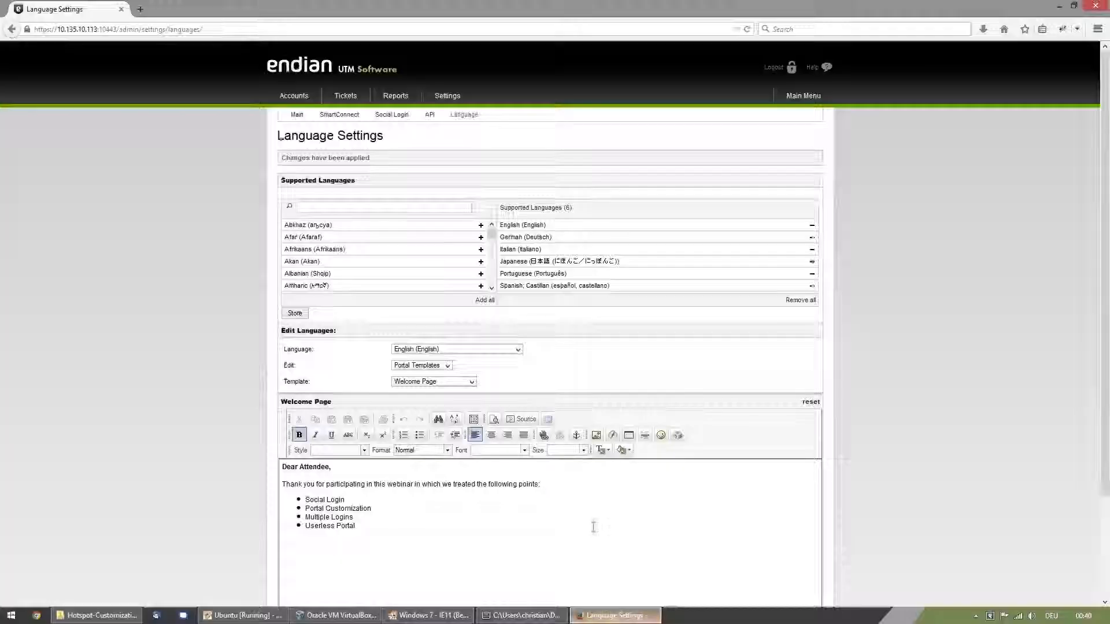
scroll(862, 425, down, 4)
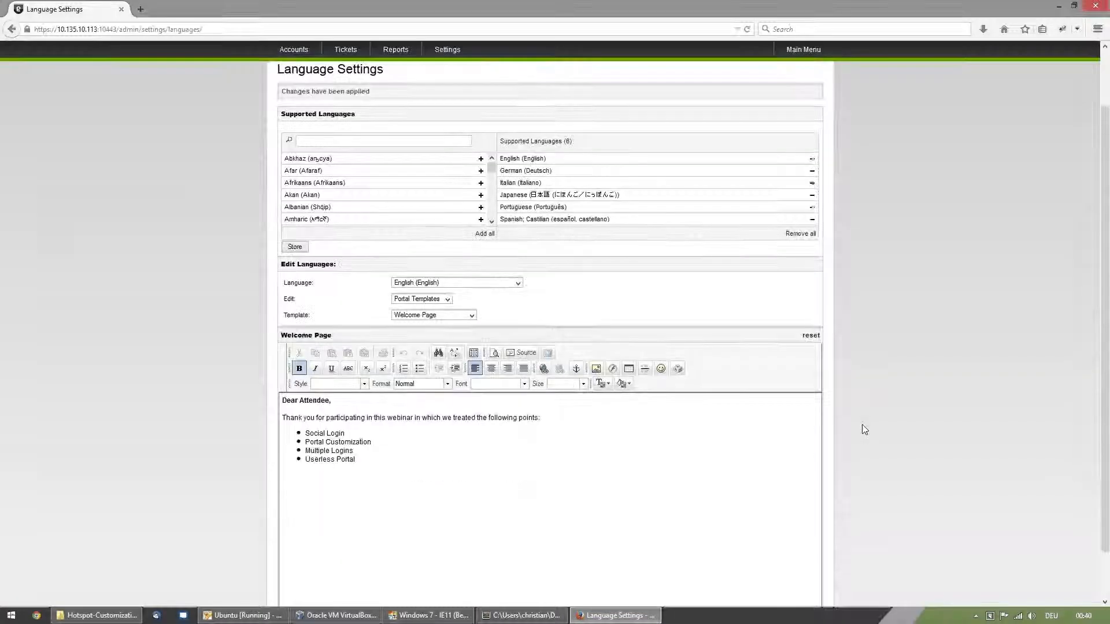
scroll(862, 425, up, 4)
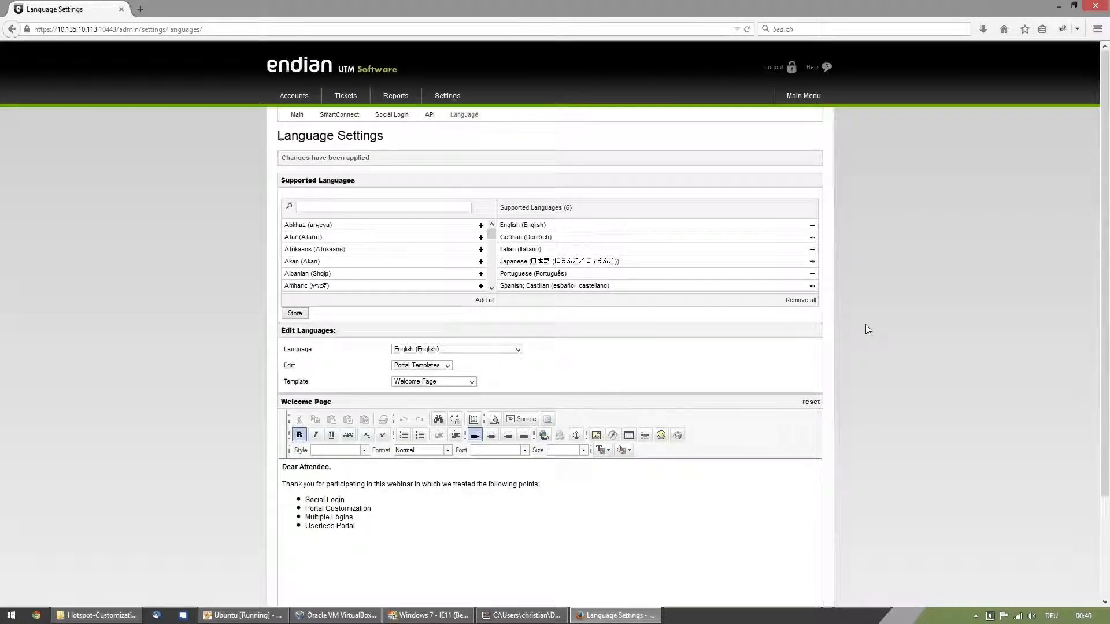
click(816, 70)
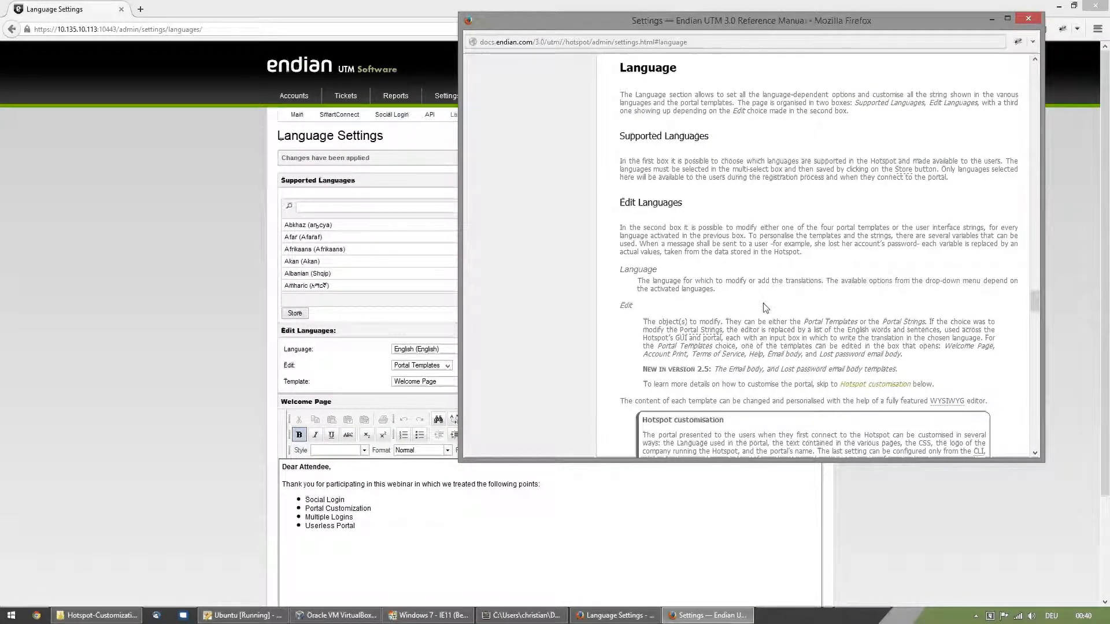
scroll(759, 271, down, 4)
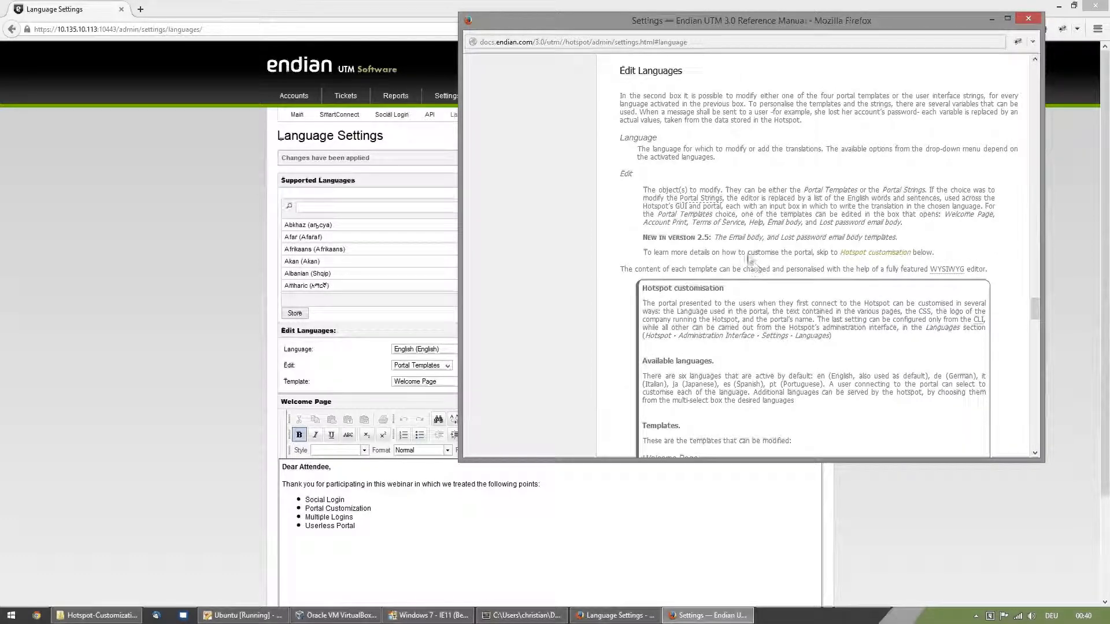
scroll(702, 307, down, 8)
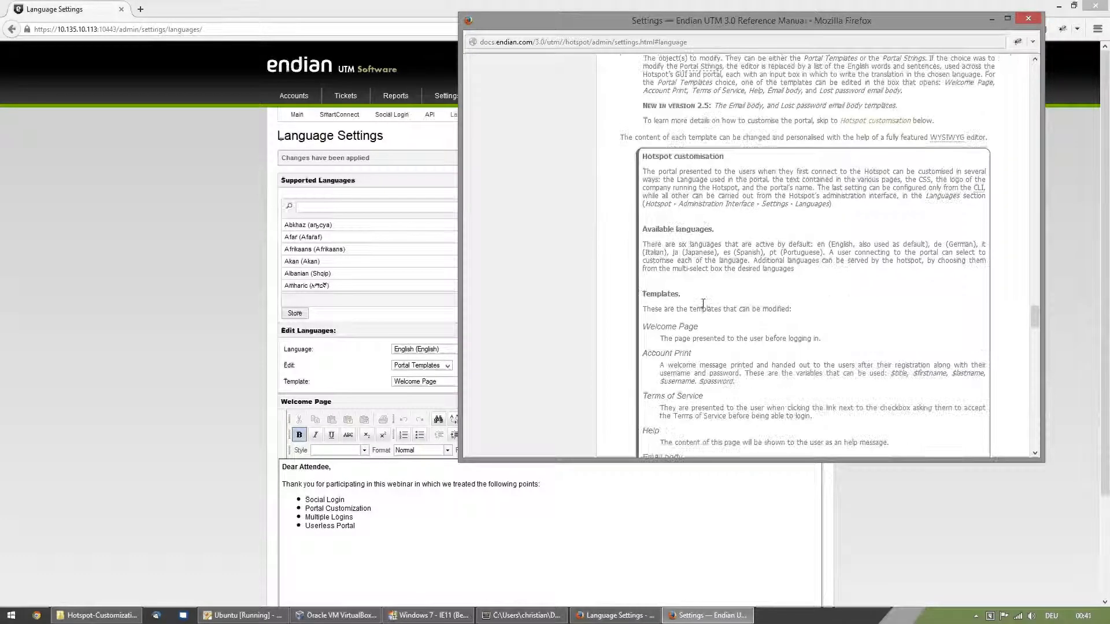
scroll(704, 308, down, 3)
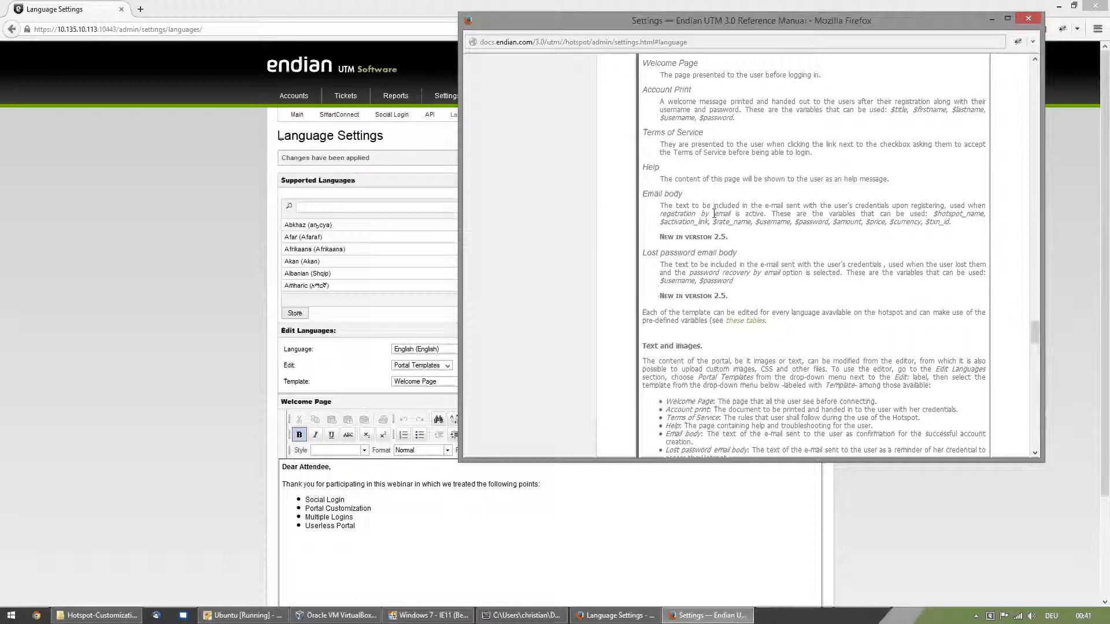
scroll(698, 252, down, 8)
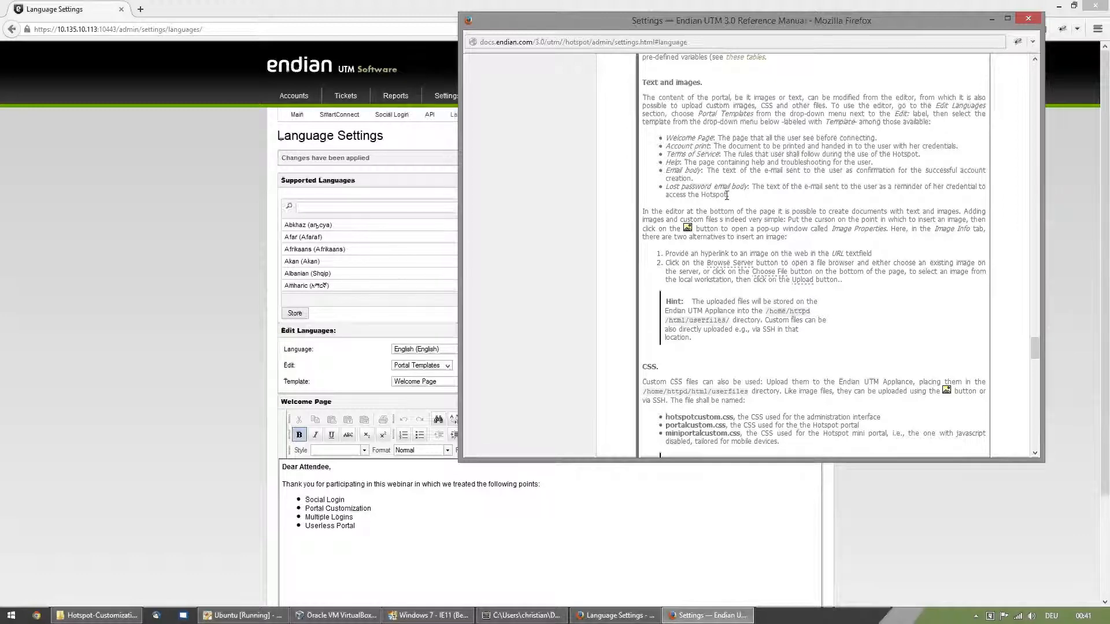
scroll(728, 260, down, 6)
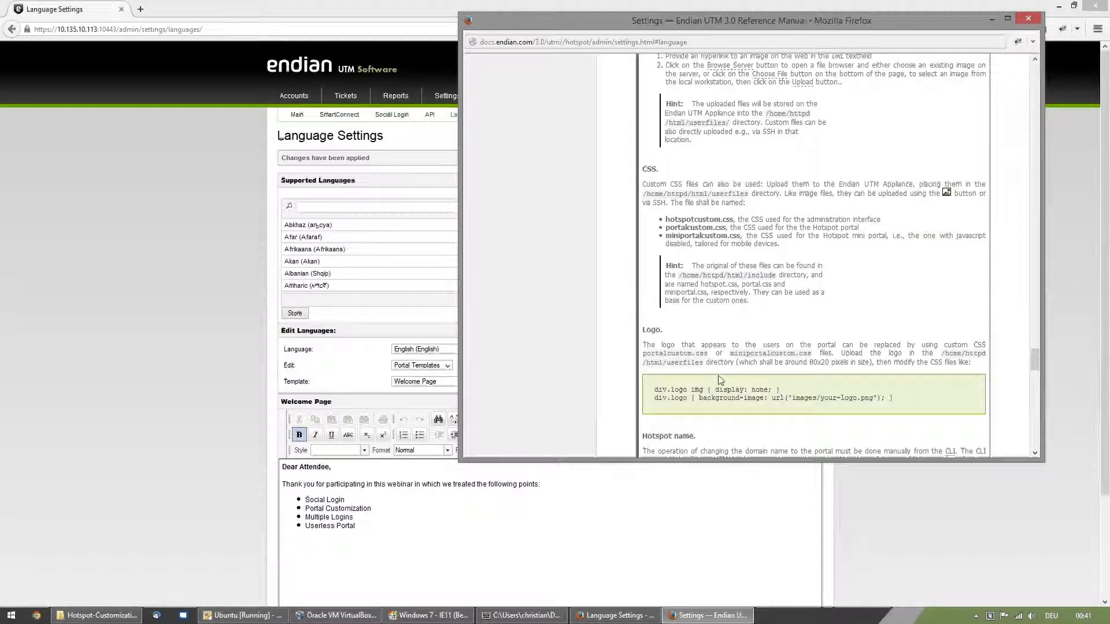
scroll(720, 362, down, 2)
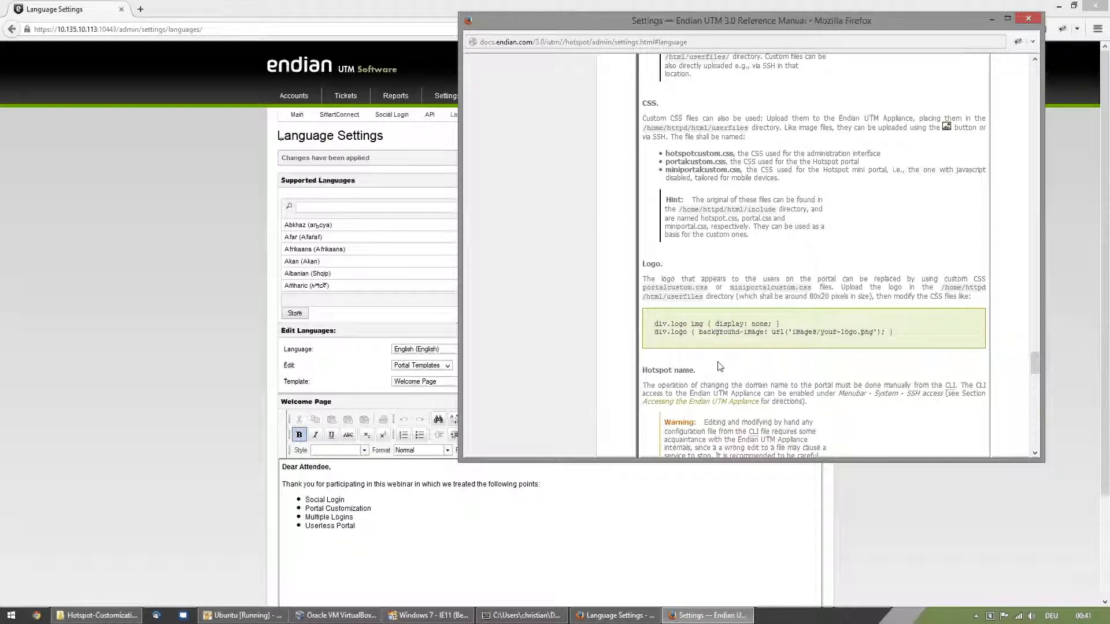
click(990, 19)
- Start inserting an image in a new paragraph below the bulleted list and browse to the server's images folder
click(387, 530)
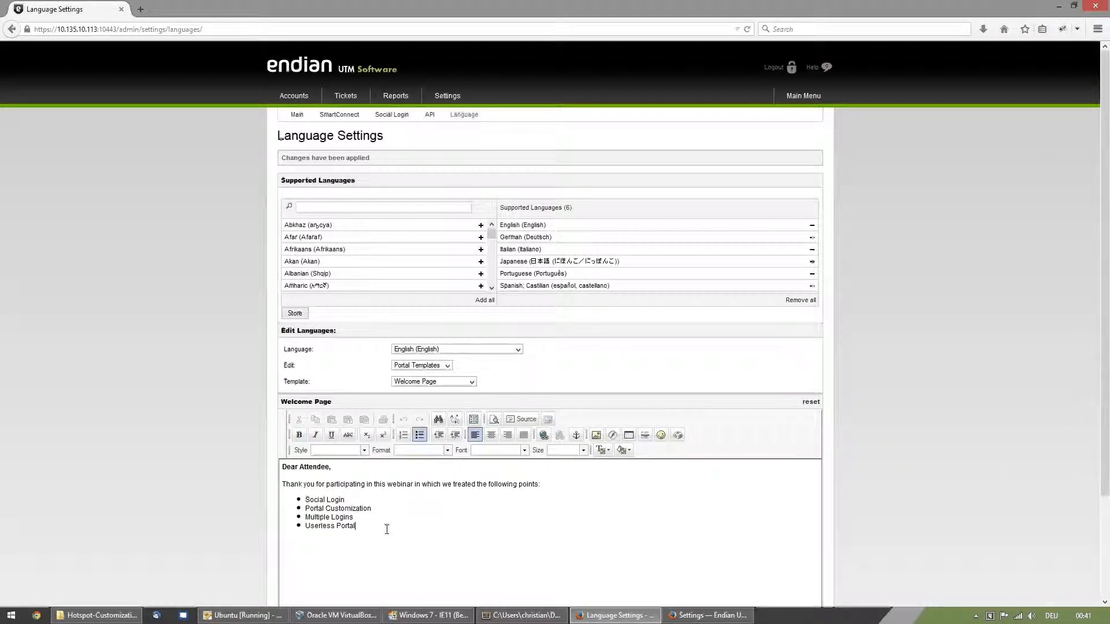
scroll(456, 480, down, 3)
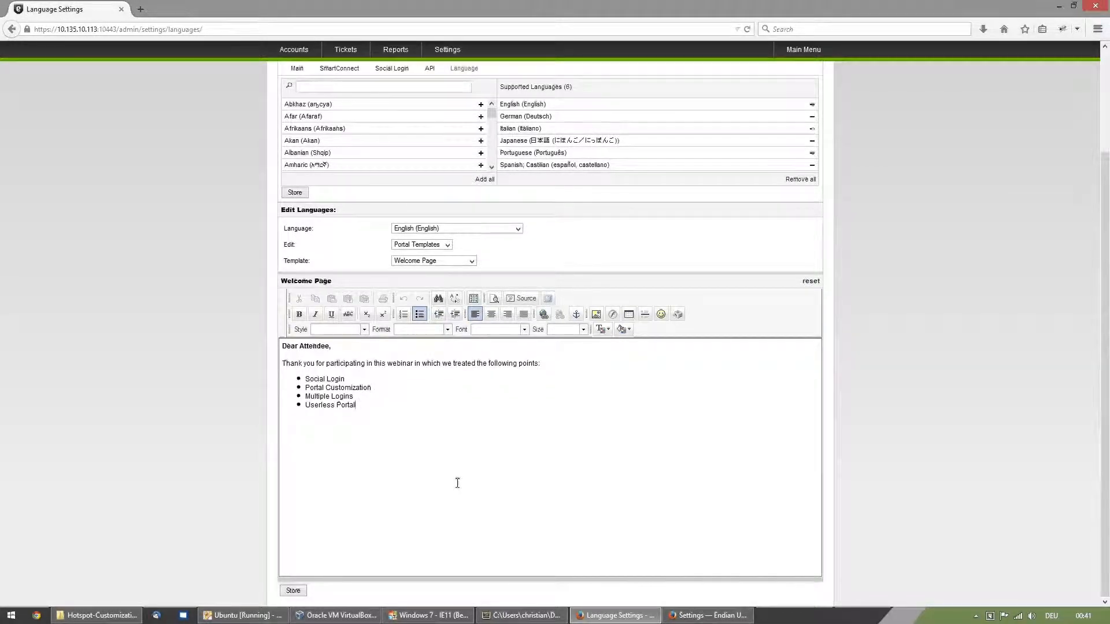
scroll(457, 482, up, 3)
key(Return)
key(Return)
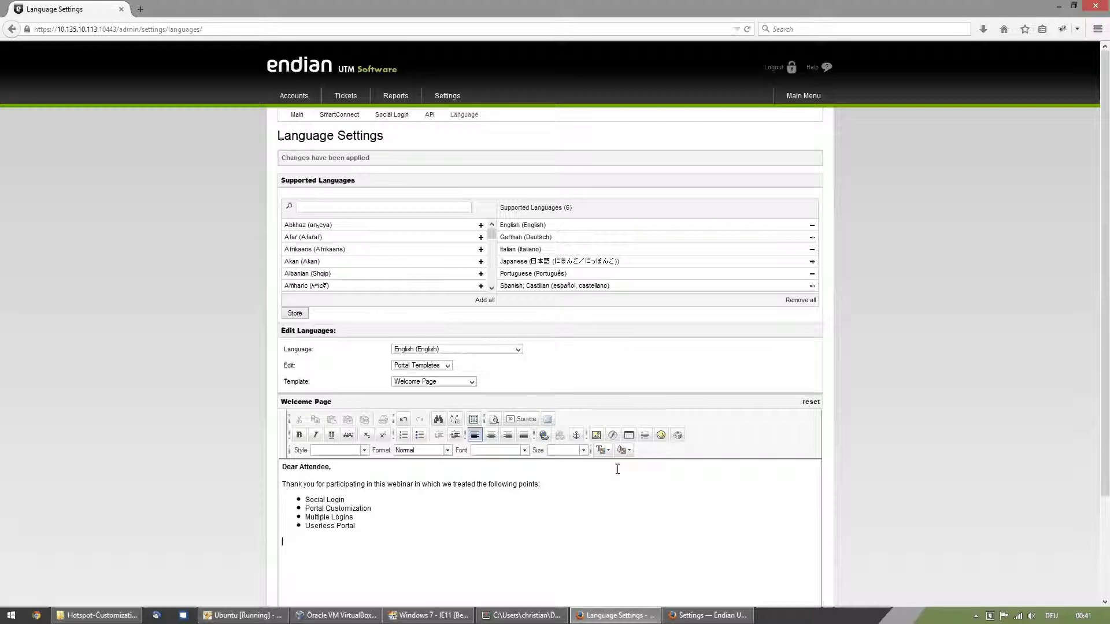
click(596, 435)
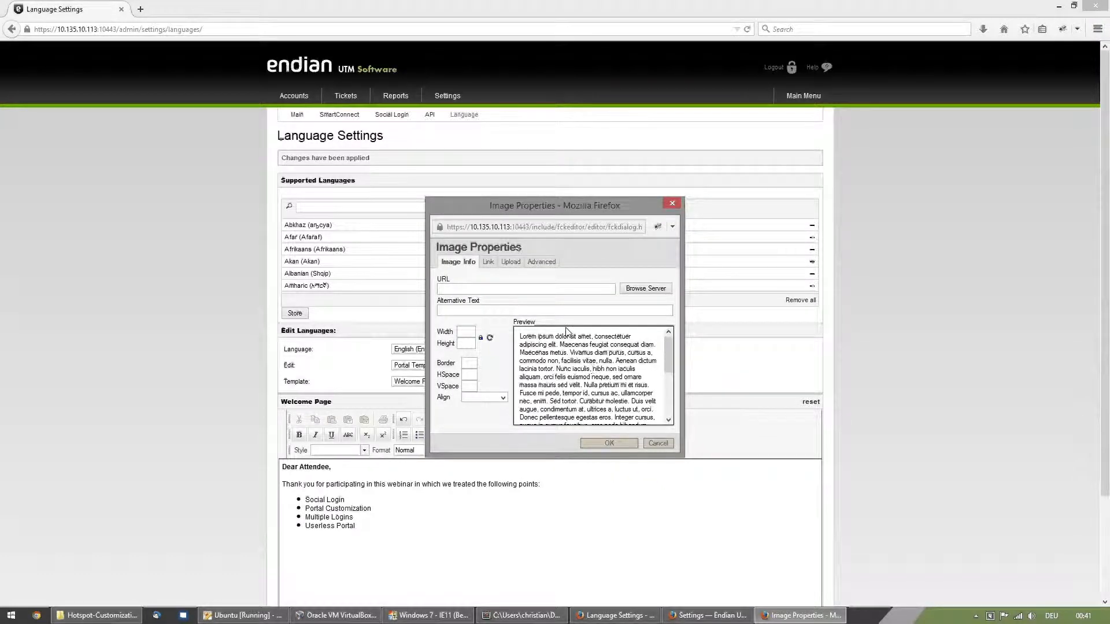
drag(560, 204, 424, 207)
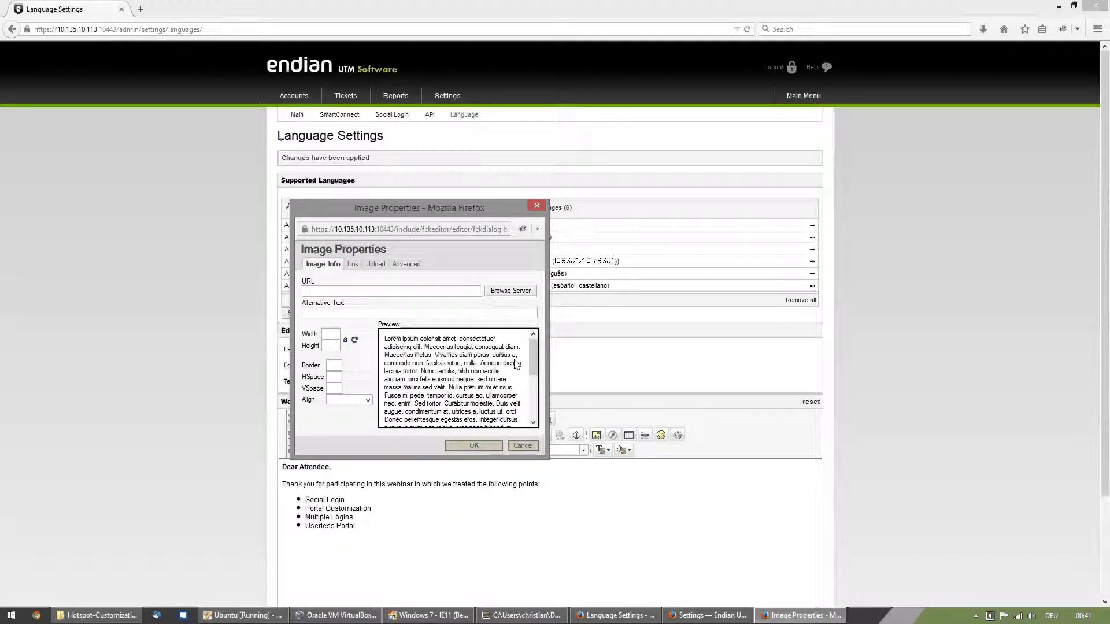
click(513, 292)
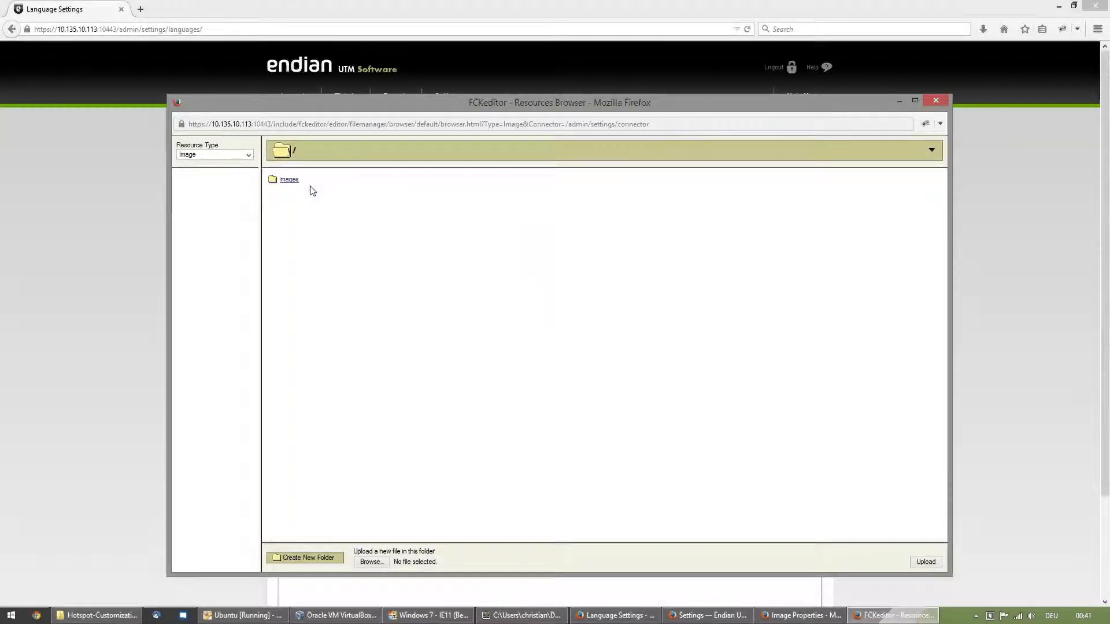
click(291, 180)
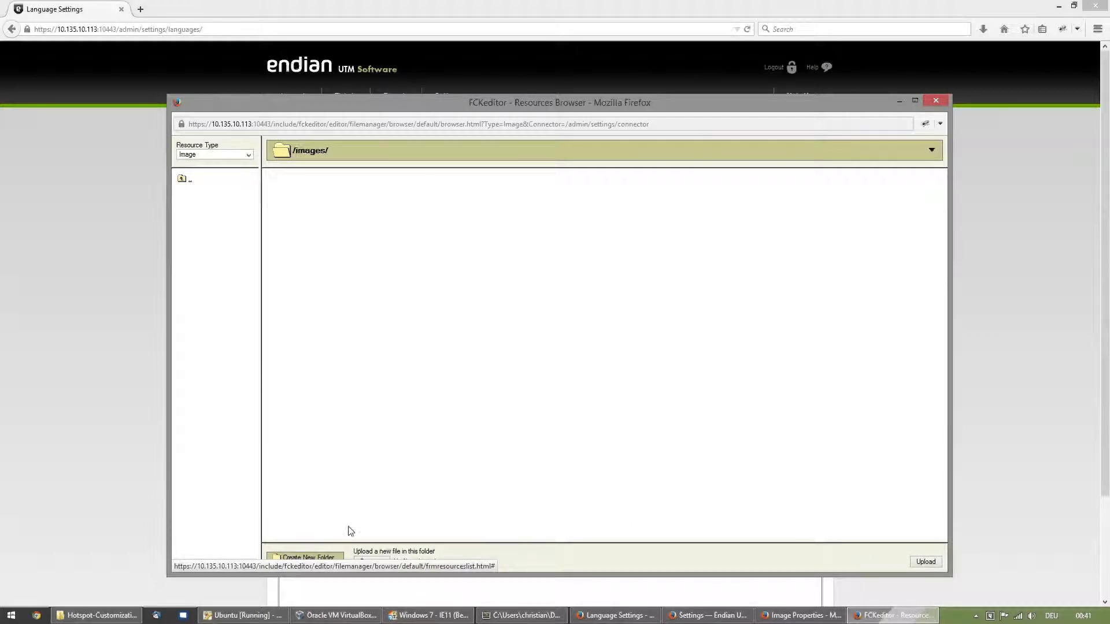
- Upload hotspot.png from the Endian Hotspot-Customization folder in Dokumente to the server's images folder and pick it as the image
click(371, 562)
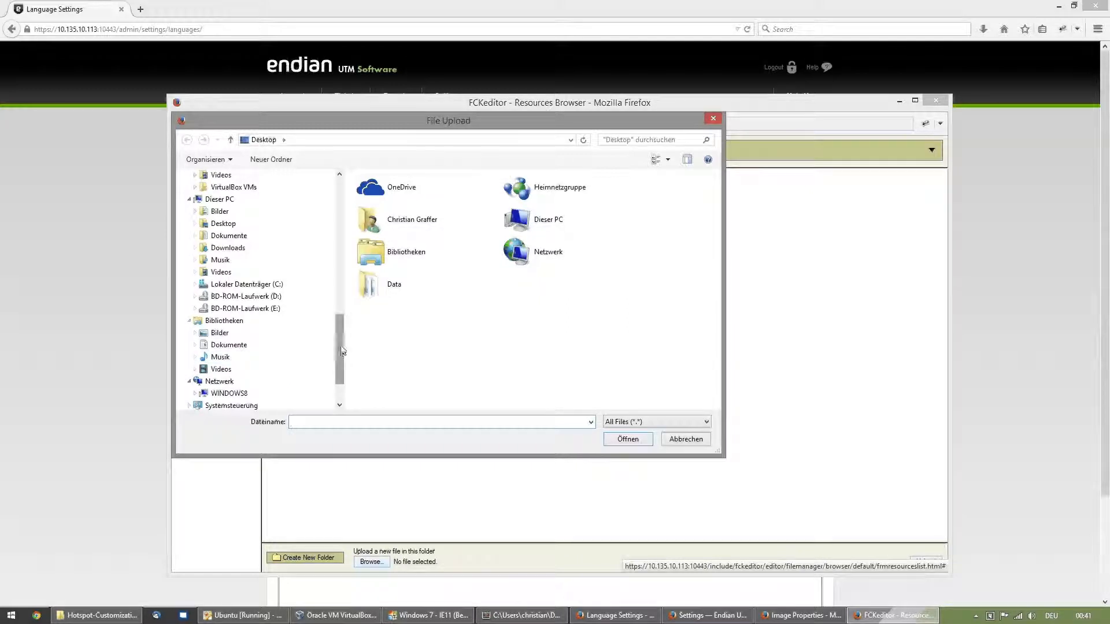
scroll(333, 320, up, 10)
scroll(333, 221, up, 1)
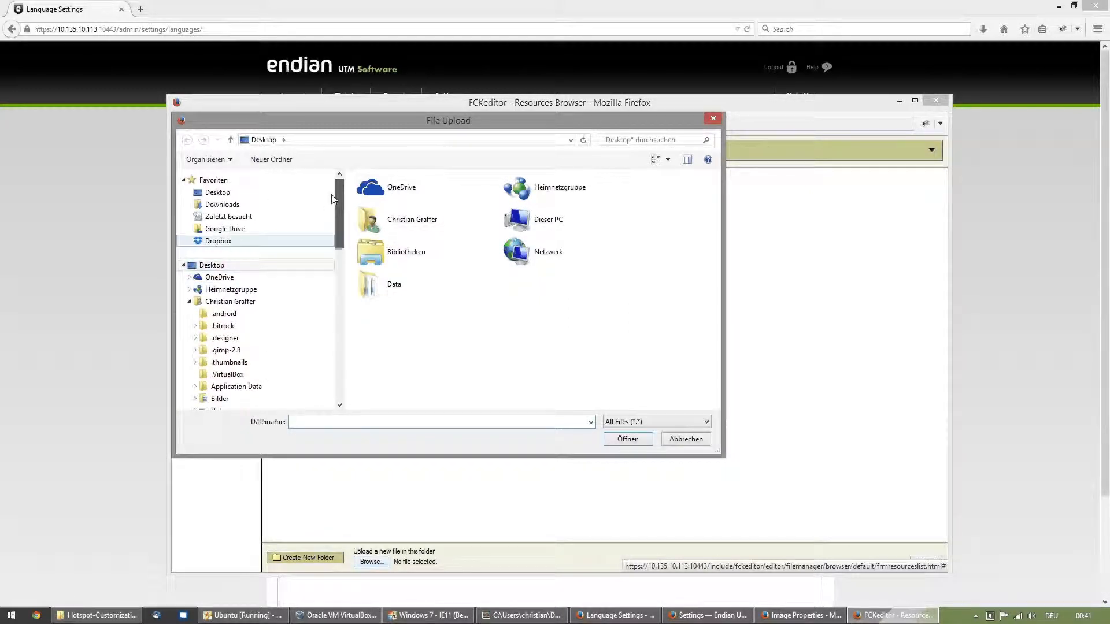
scroll(333, 198, down, 4)
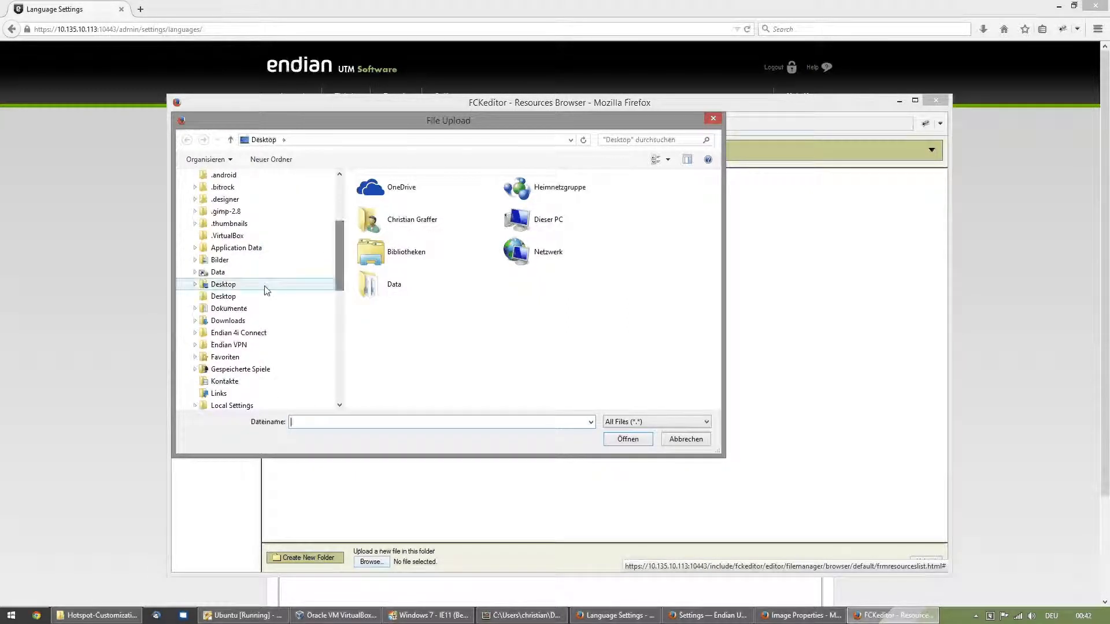
click(243, 308)
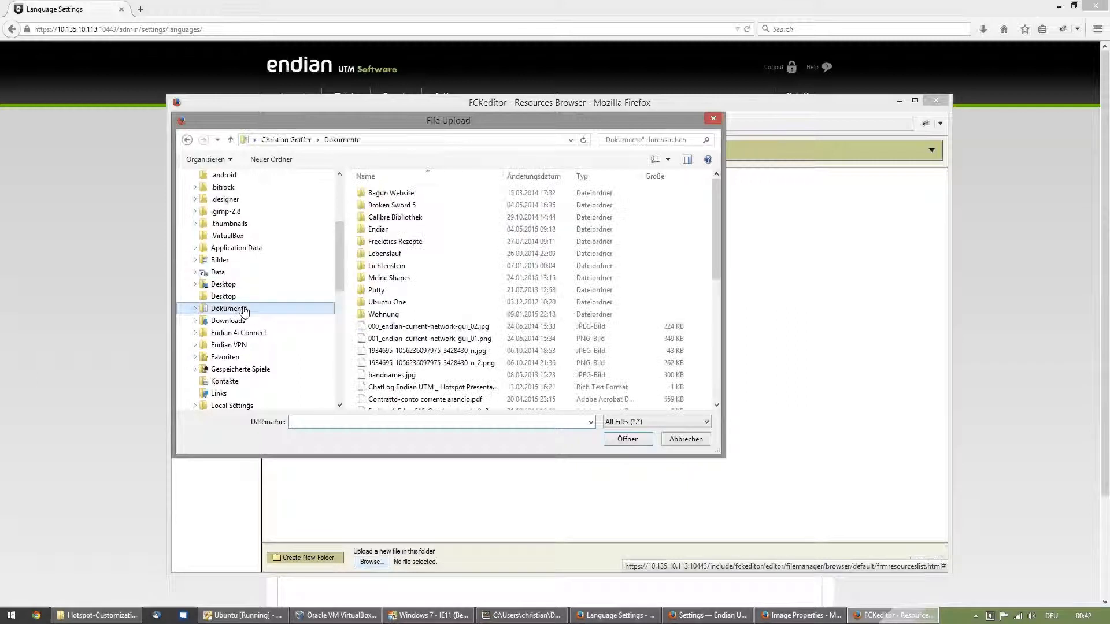
double_click(382, 230)
double_click(386, 205)
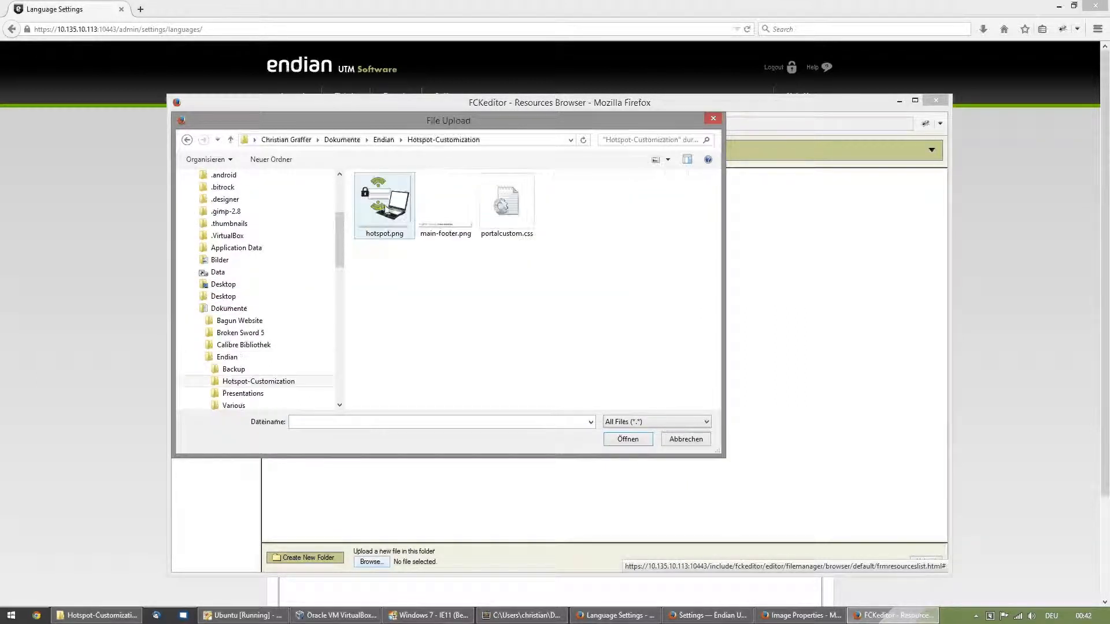
click(386, 203)
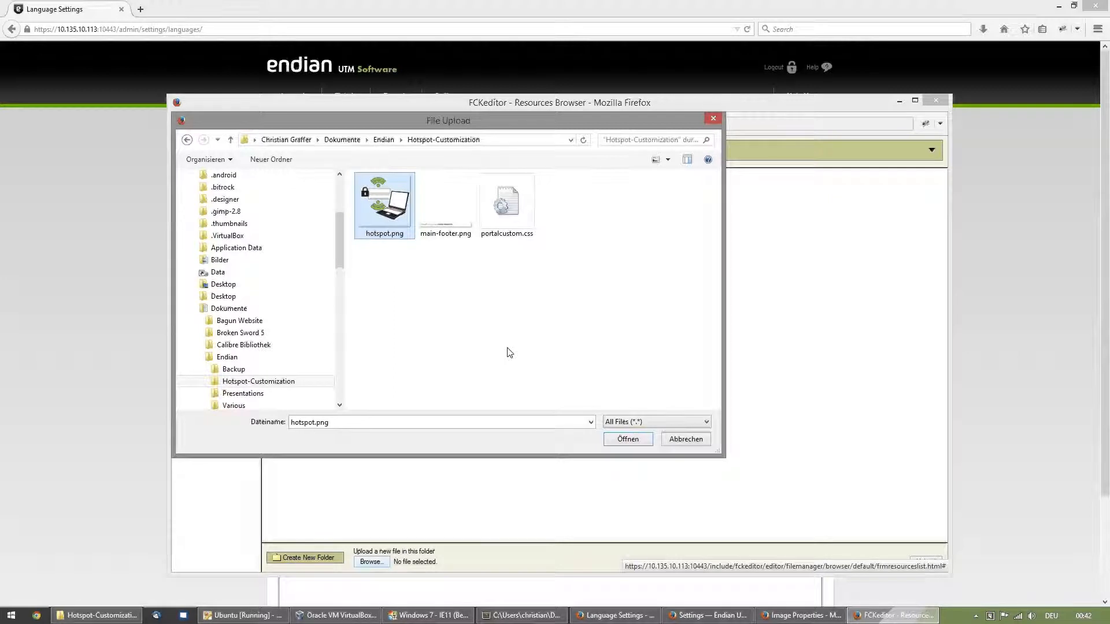
click(620, 438)
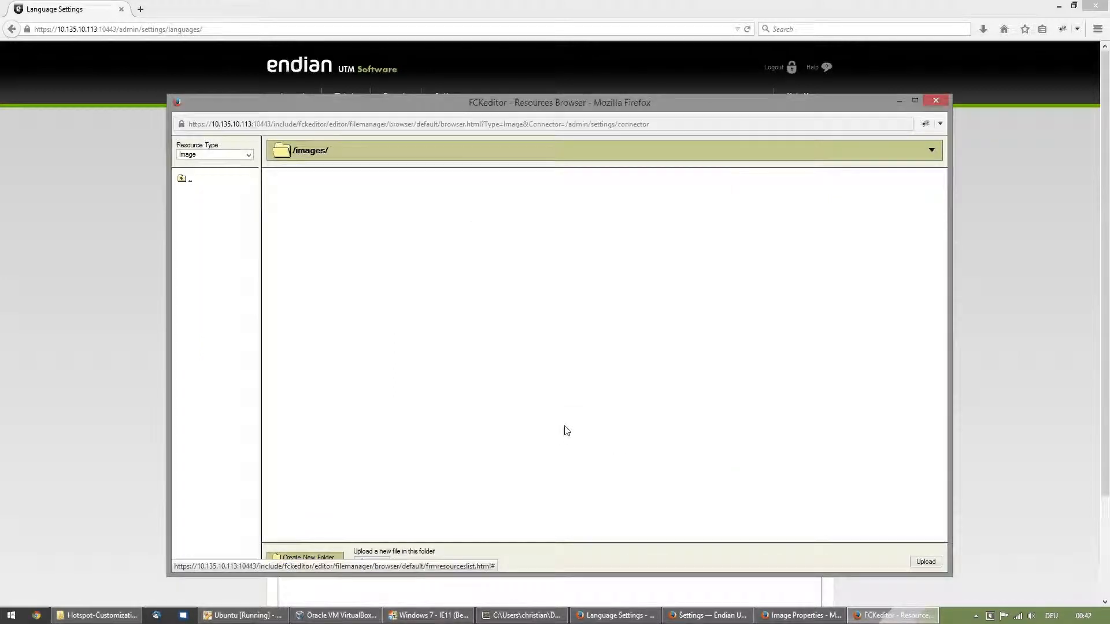
click(925, 562)
click(297, 180)
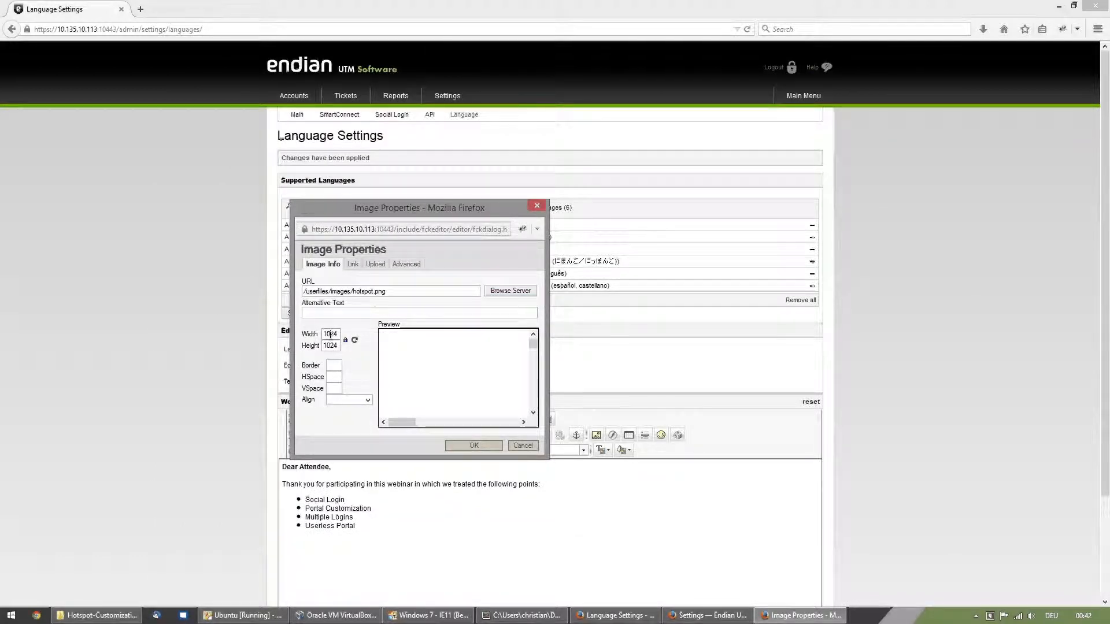
- Set the image width to 300 with proportional height, enter the alternative text "Hotspot" and insert the image into the welcome page
key(BackSpace)
key(BackSpace)
key(Delete)
key(Delete)
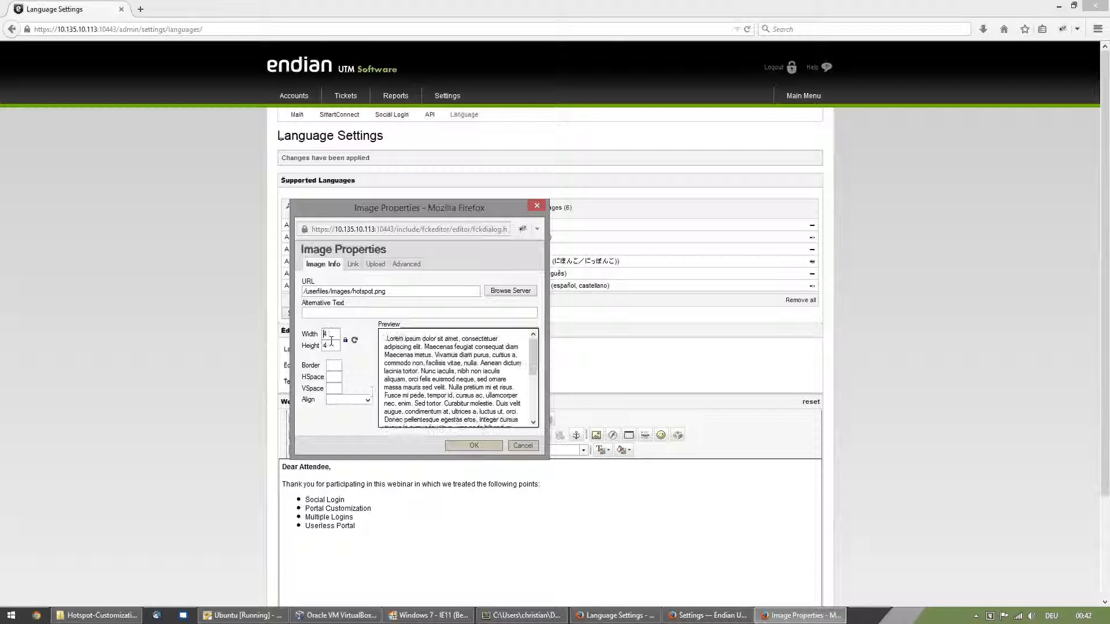
text(300)
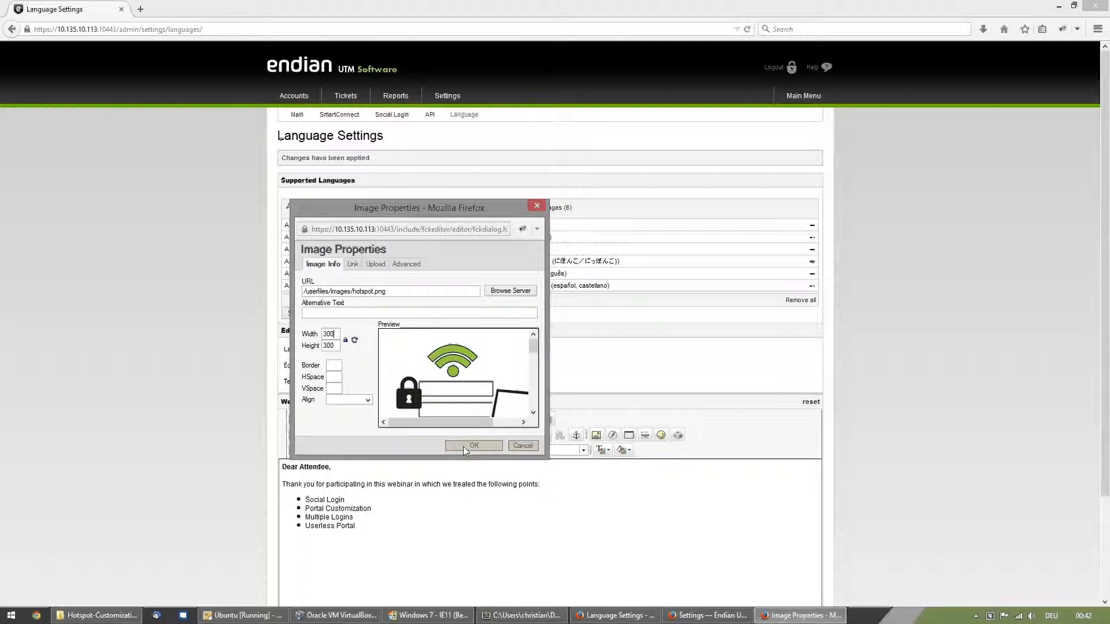
click(391, 313)
text(Hotspot)
click(467, 446)
- Center the inserted hotspot image below the bulleted list on the welcome page
scroll(570, 508, down, 1)
scroll(570, 508, up, 1)
scroll(1001, 455, down, 4)
click(442, 509)
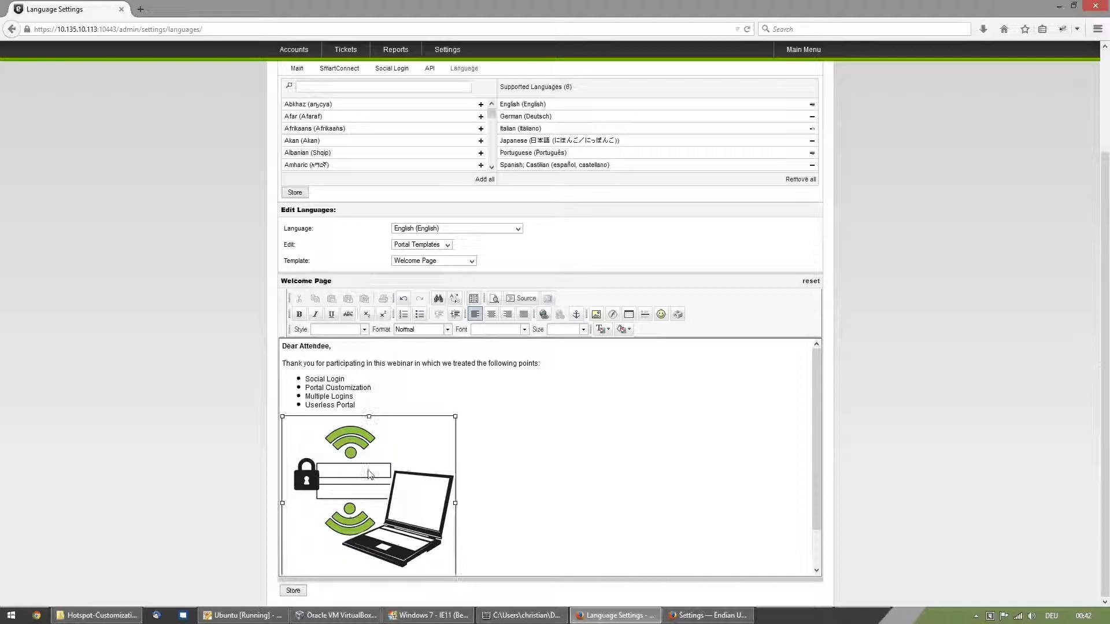
click(491, 315)
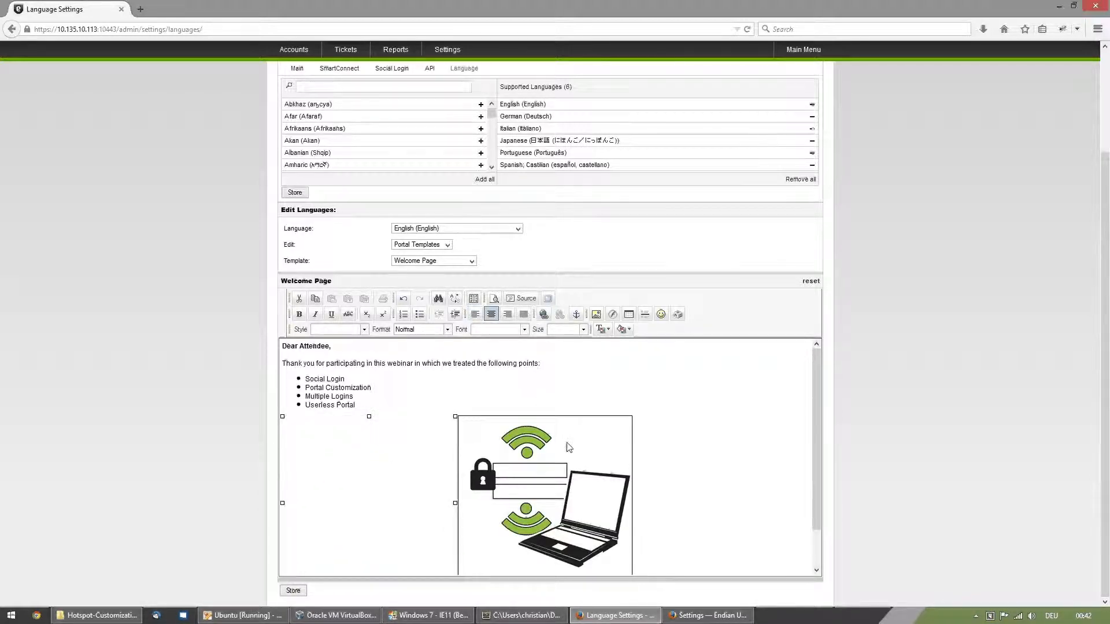
- Add the closing line "This is it." below the image and store the English welcome page
scroll(821, 416, down, 2)
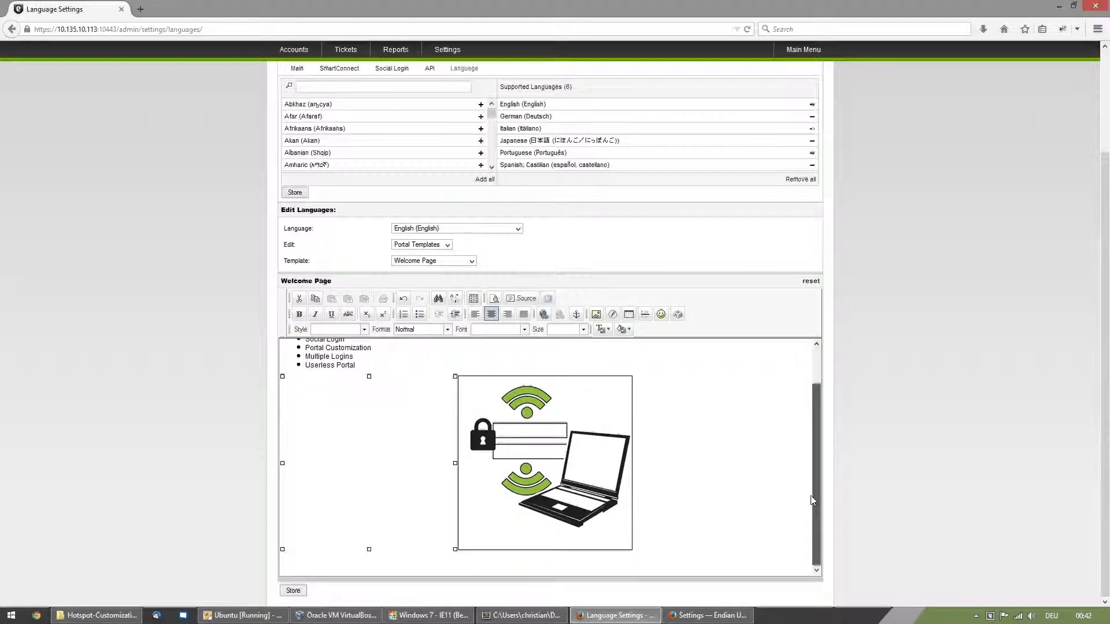
click(472, 559)
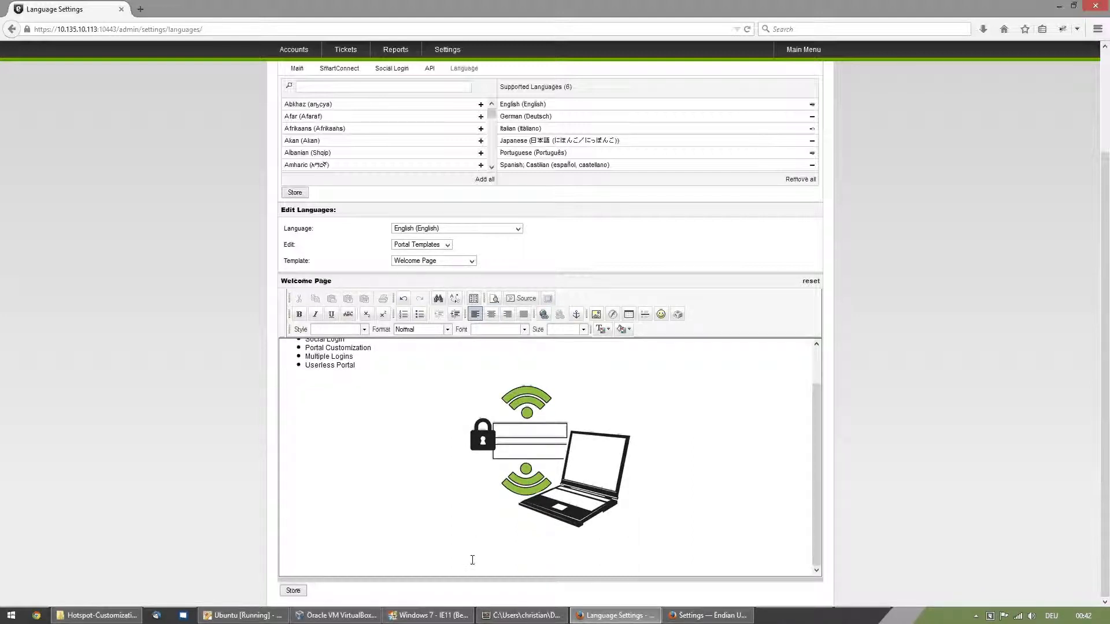
scroll(472, 560, up, 2)
scroll(473, 564, down, 2)
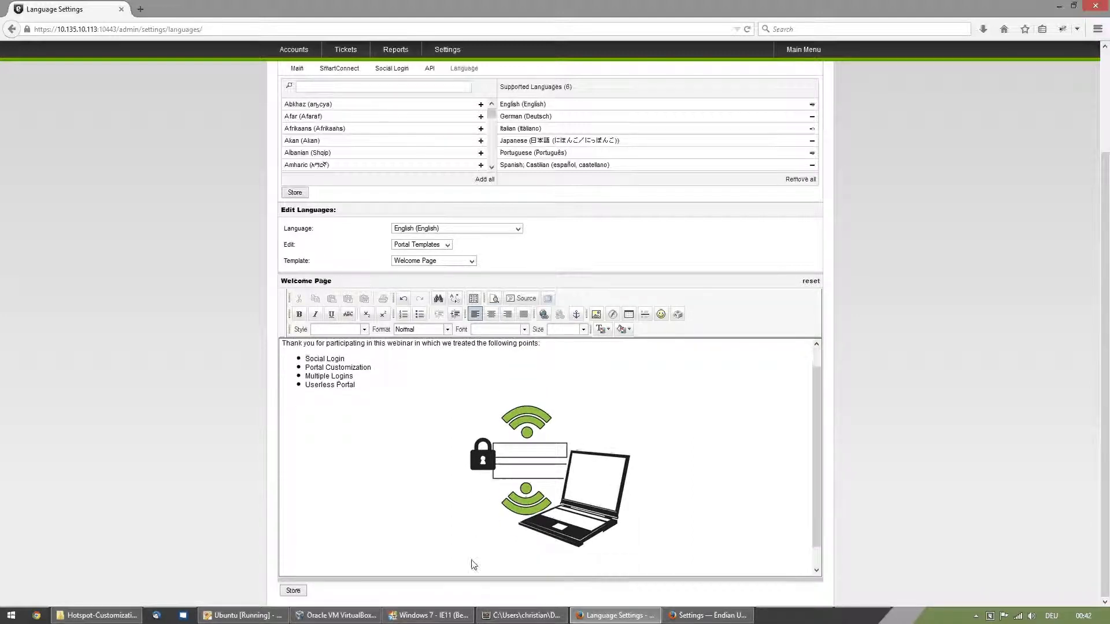
text(This is it.)
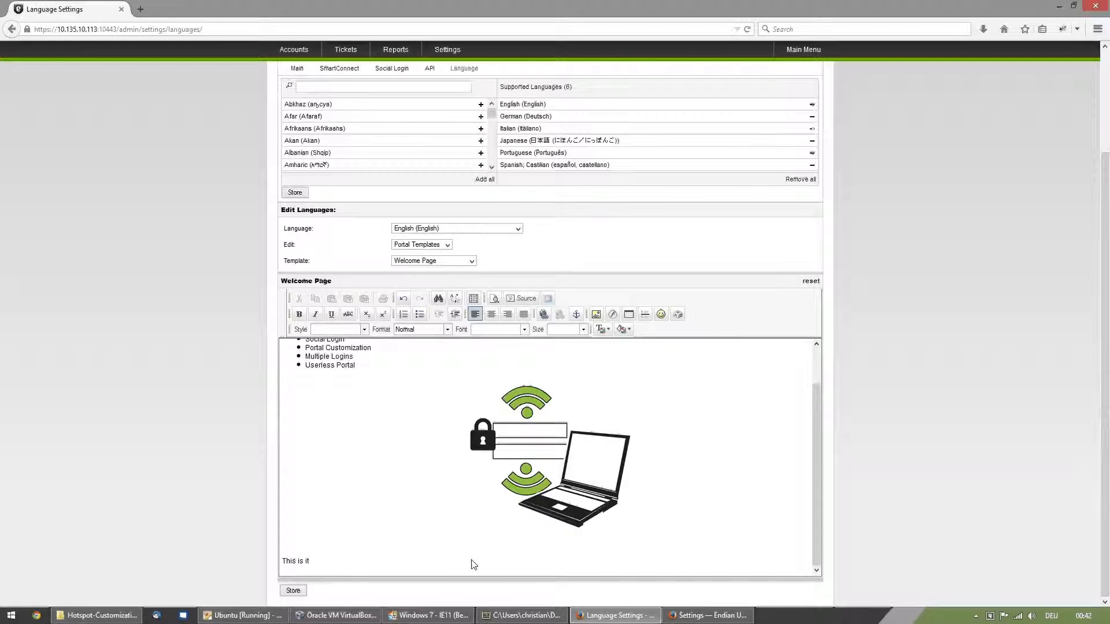
click(293, 591)
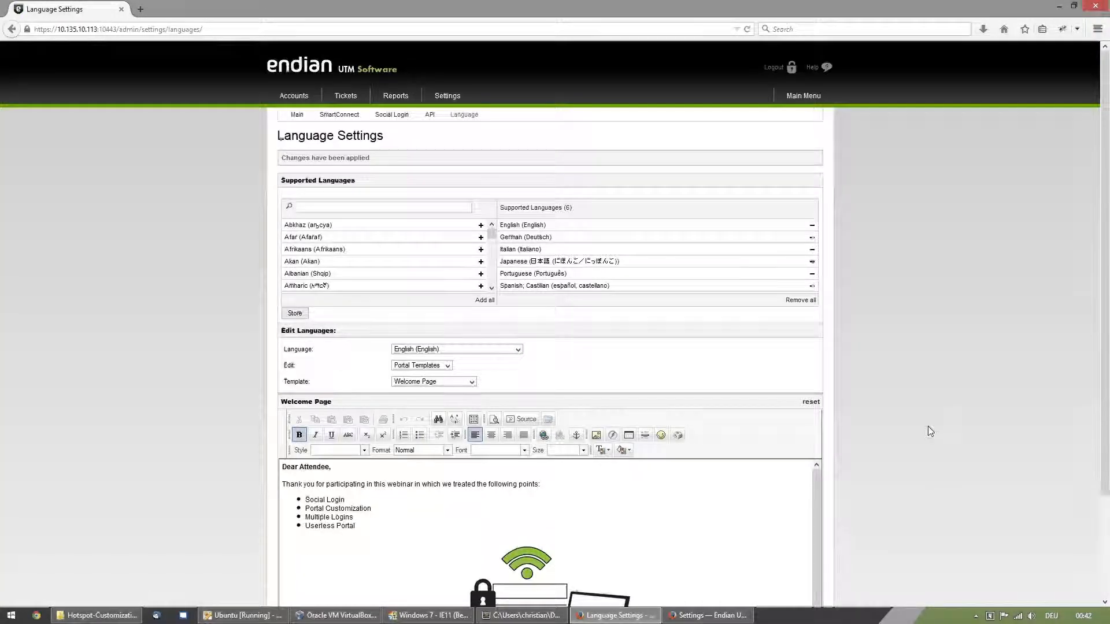
- Switch to the Windows 7 virtual machine and reload the portal to check the image and closing line
scroll(928, 425, down, 4)
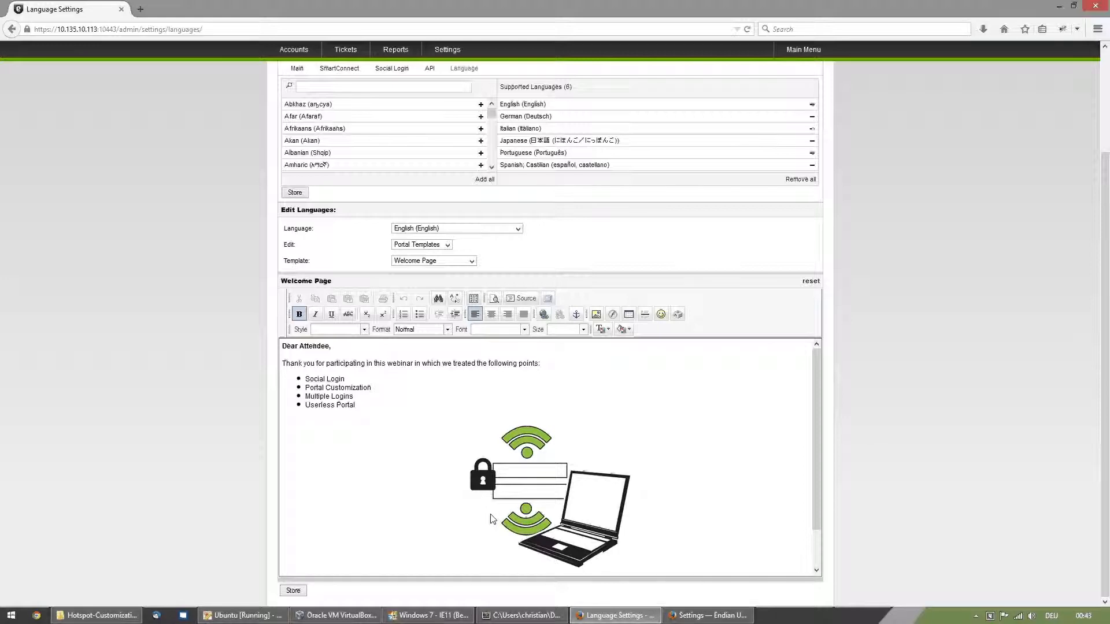
click(446, 614)
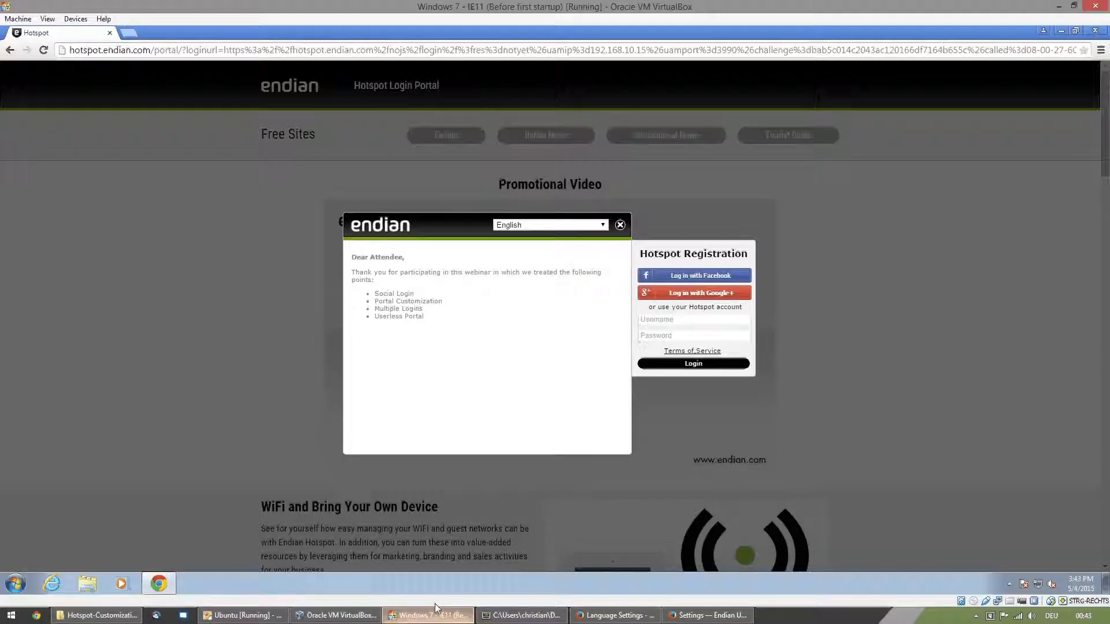
click(42, 51)
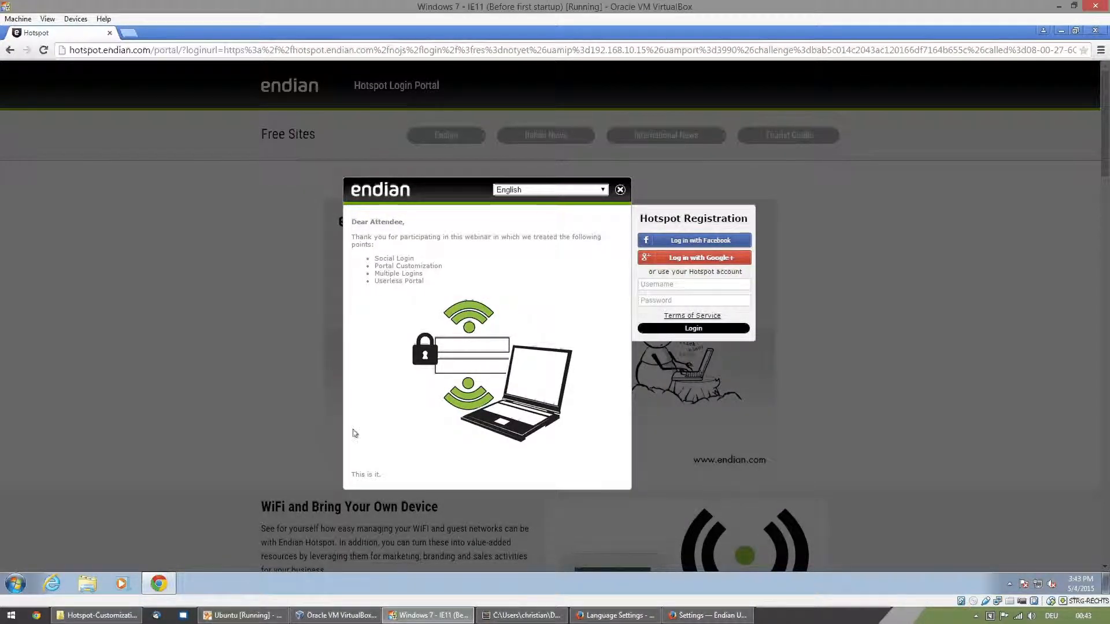
- Return to Firefox, review the stored welcome page content in the editor, and compare it with the portal in the virtual machine
click(623, 616)
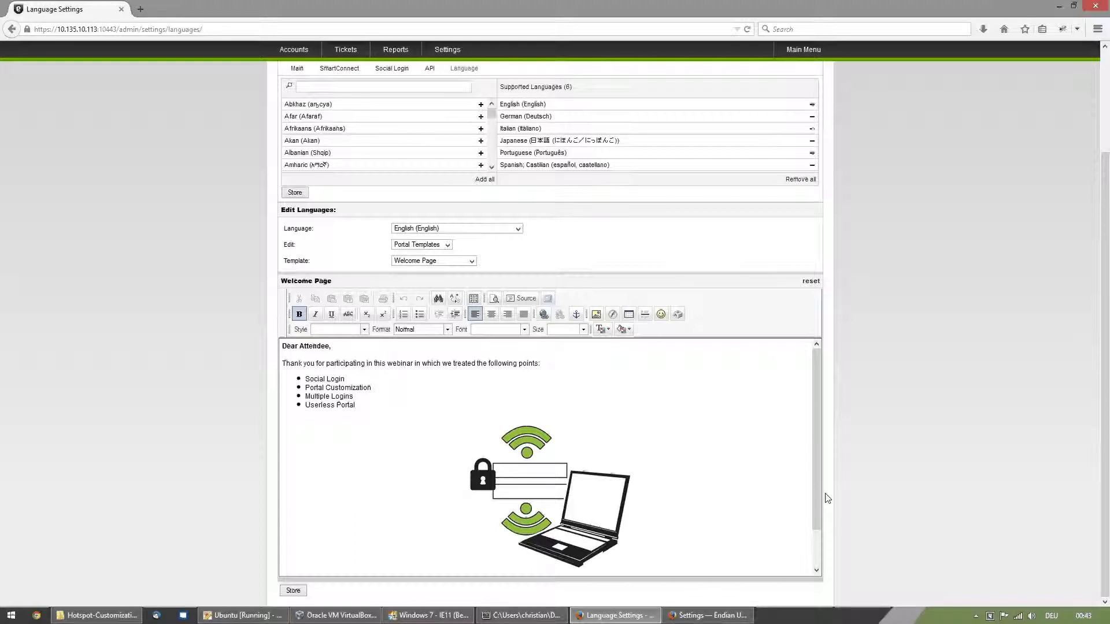
click(816, 549)
drag(816, 547, 814, 440)
drag(816, 396, 817, 450)
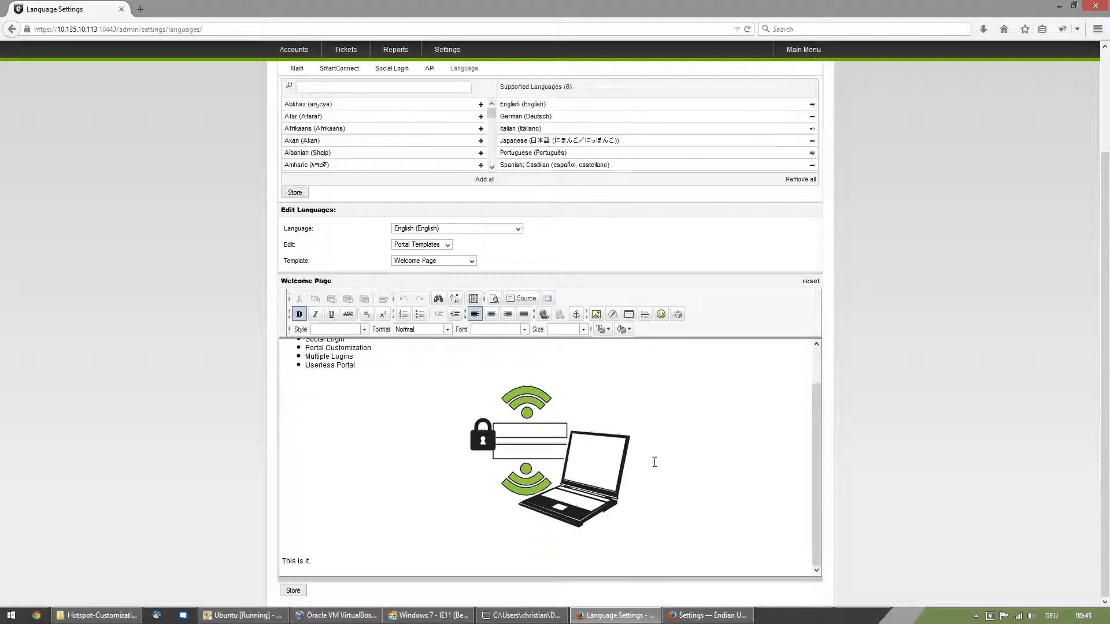
click(815, 366)
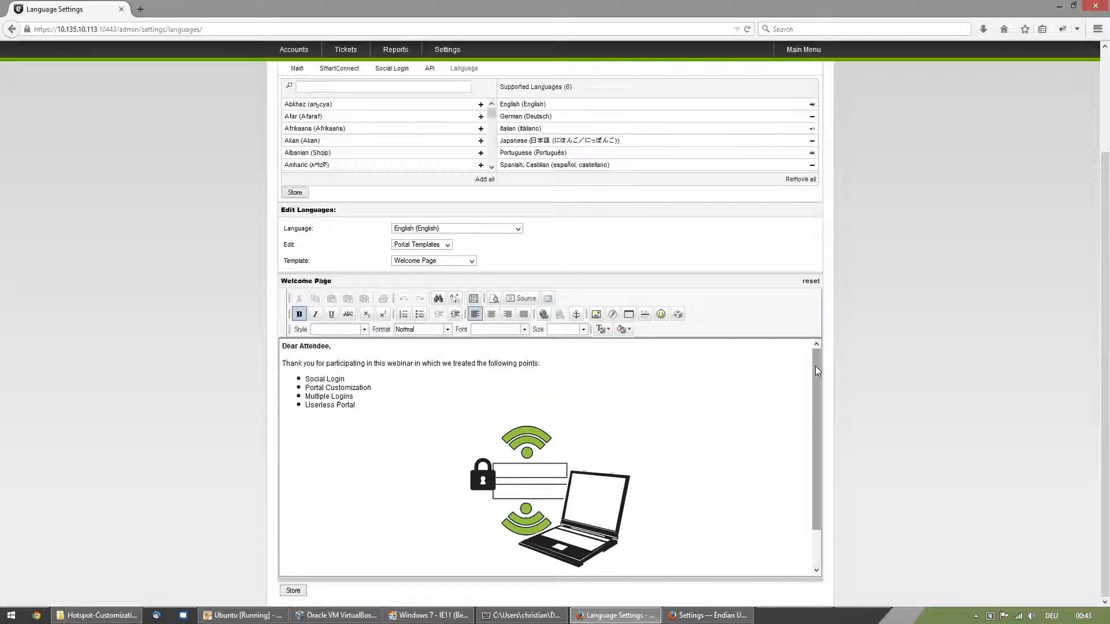
mouse_move(446, 620)
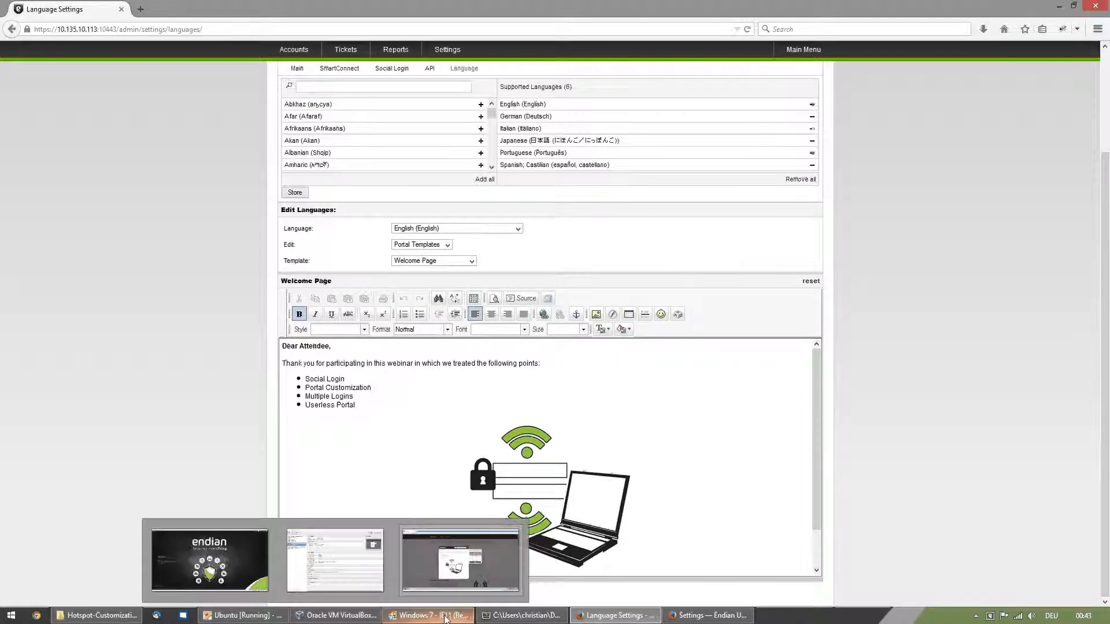
click(456, 558)
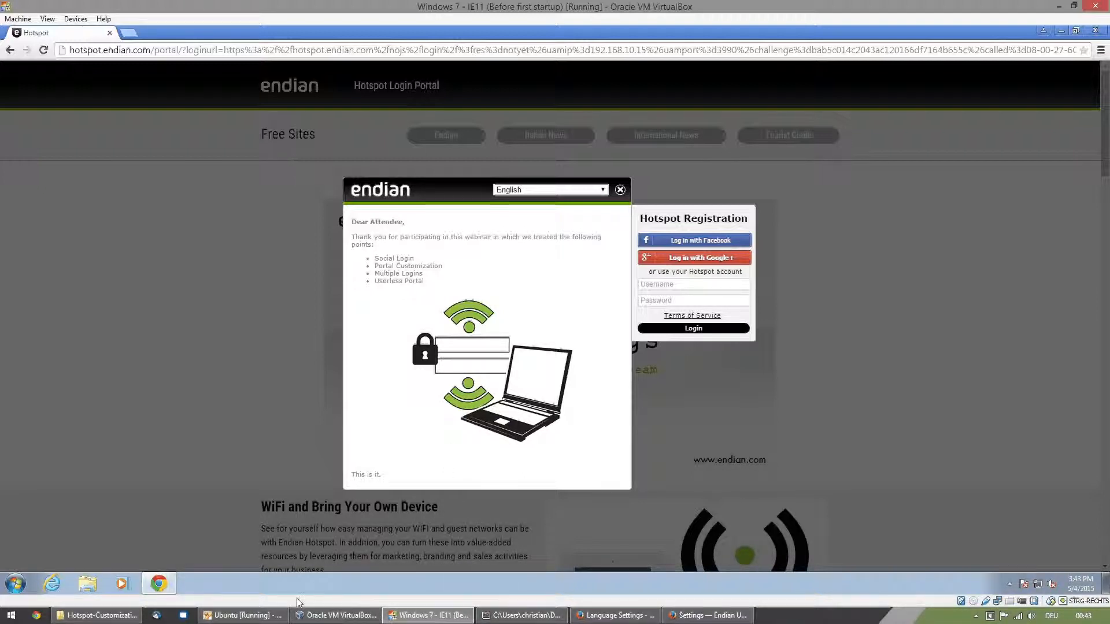
- Back in Firefox, open the server resources browser through a new image insertion and choose portalcustom.css as the file for the root folder
click(603, 618)
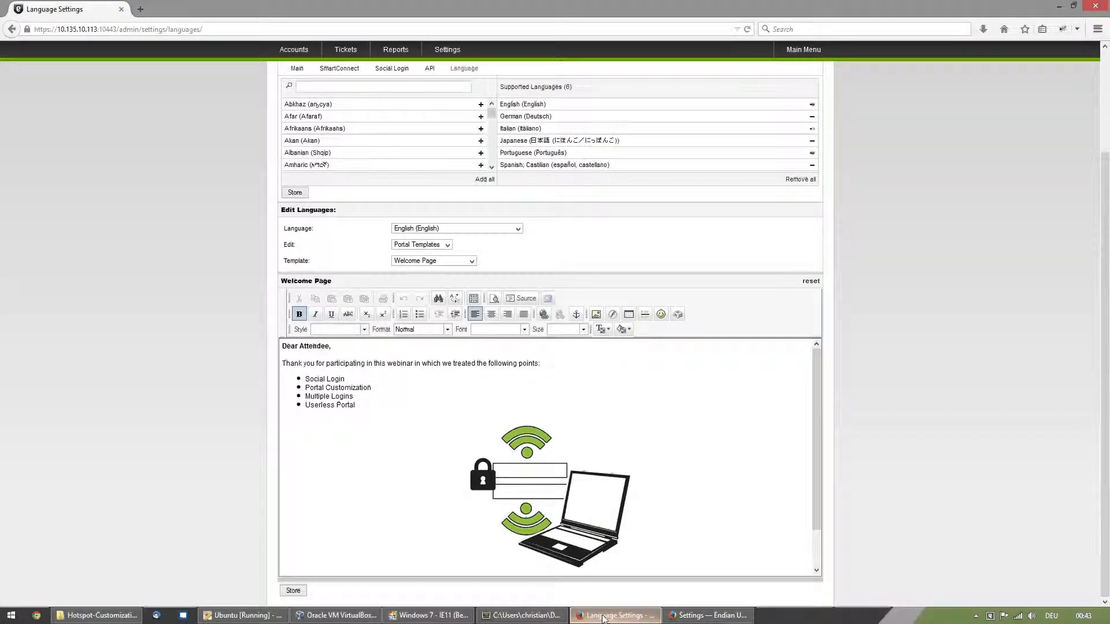
scroll(621, 452, down, 1)
scroll(621, 452, down, 1)
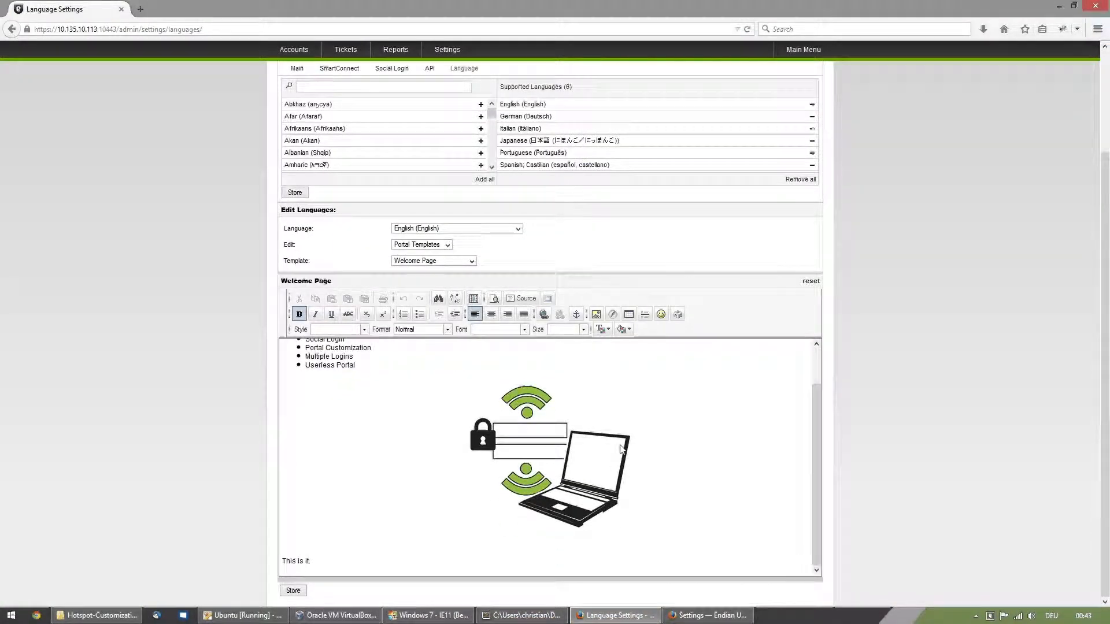
click(596, 314)
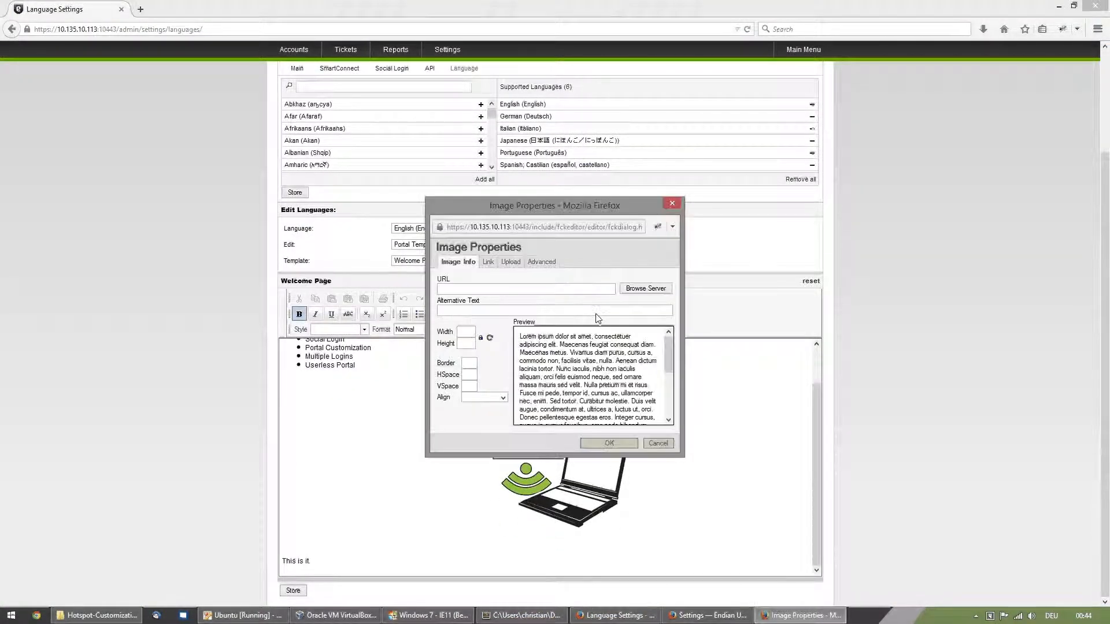
click(646, 289)
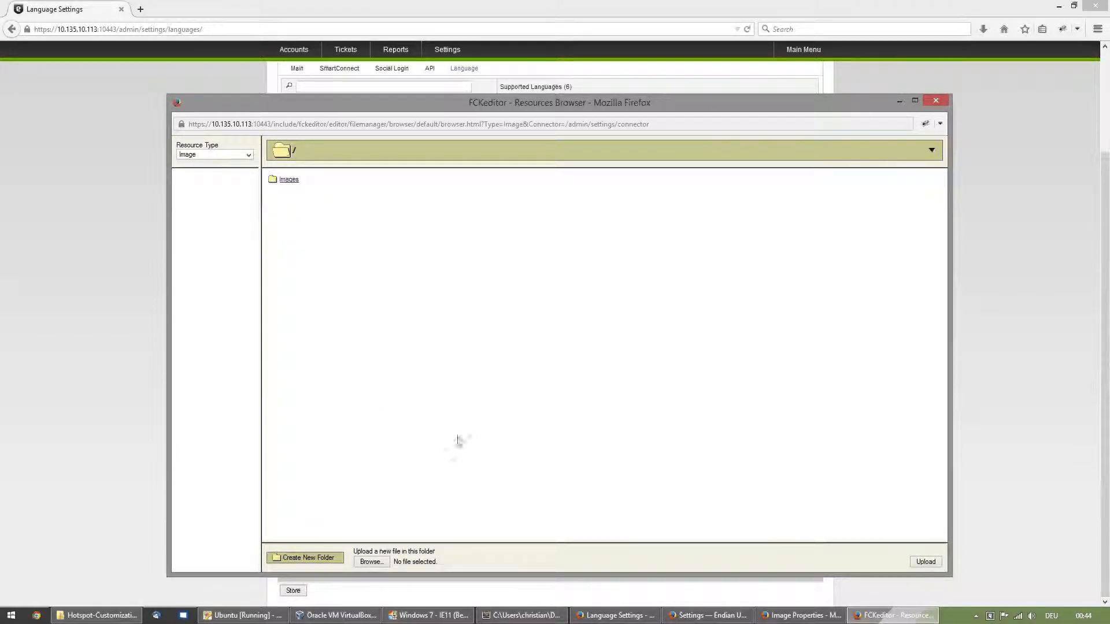
click(370, 562)
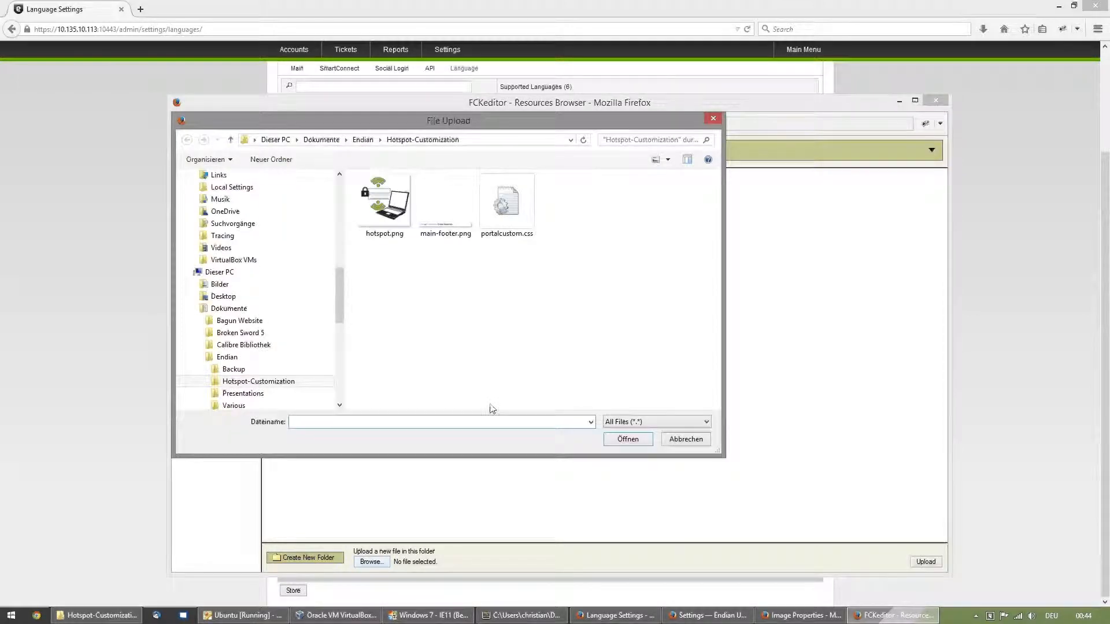
click(521, 236)
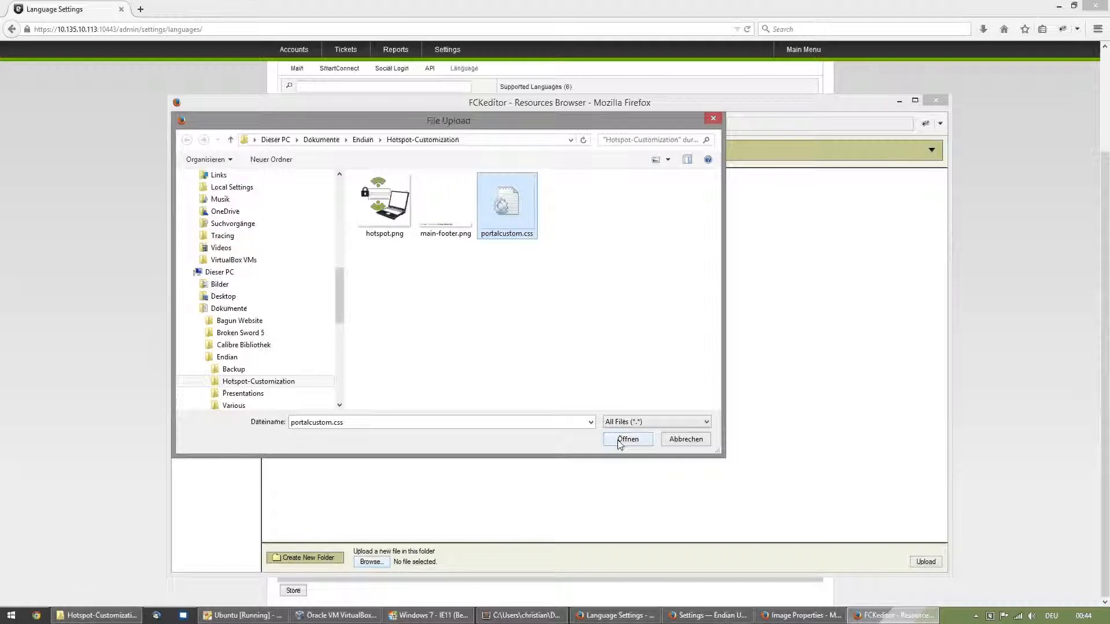
click(361, 421)
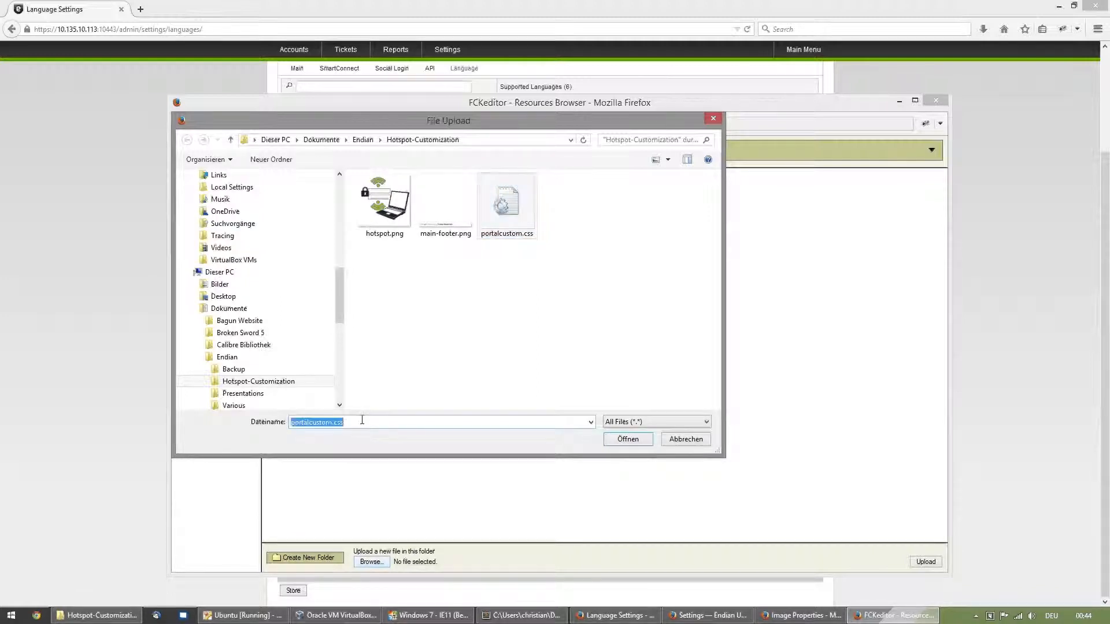
click(362, 421)
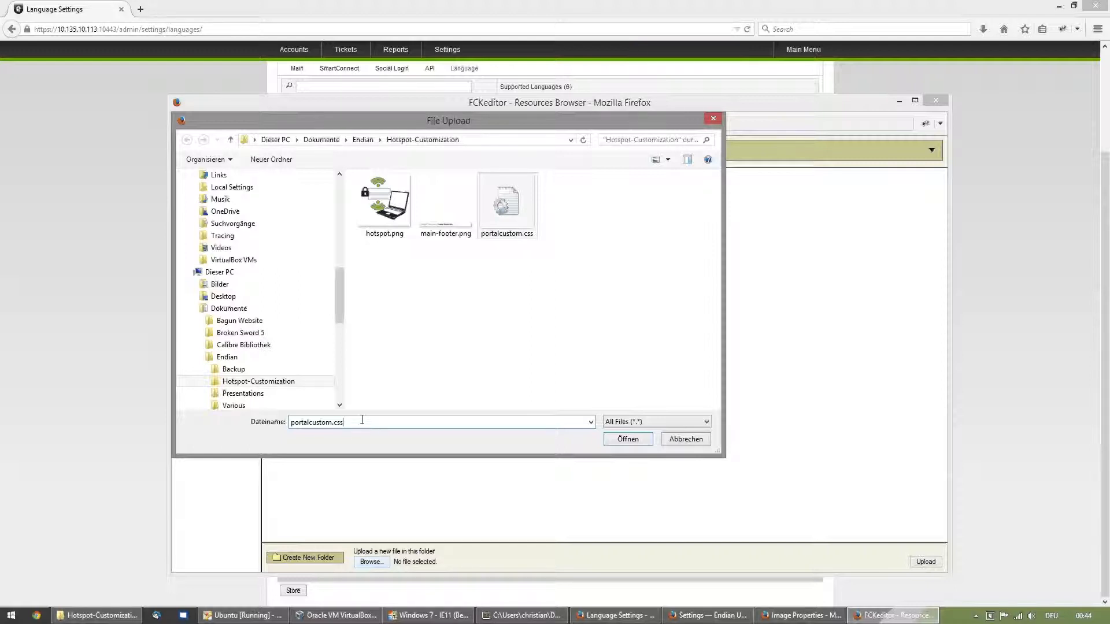
click(638, 443)
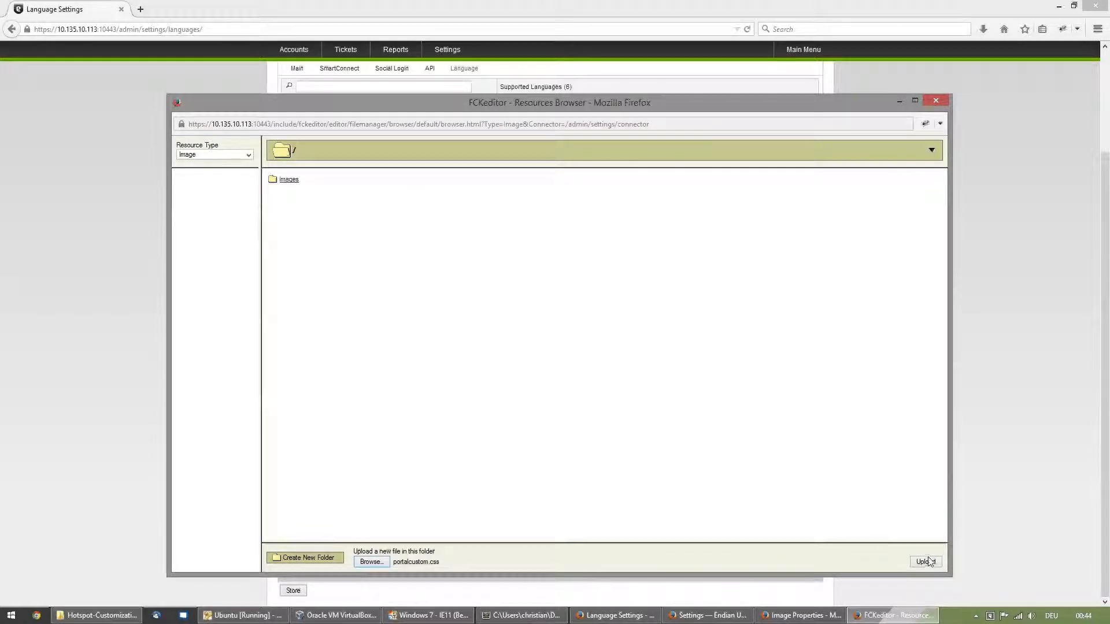
- Switch to Sublime Text and examine the main-footer rule in portalcustom.css
click(504, 616)
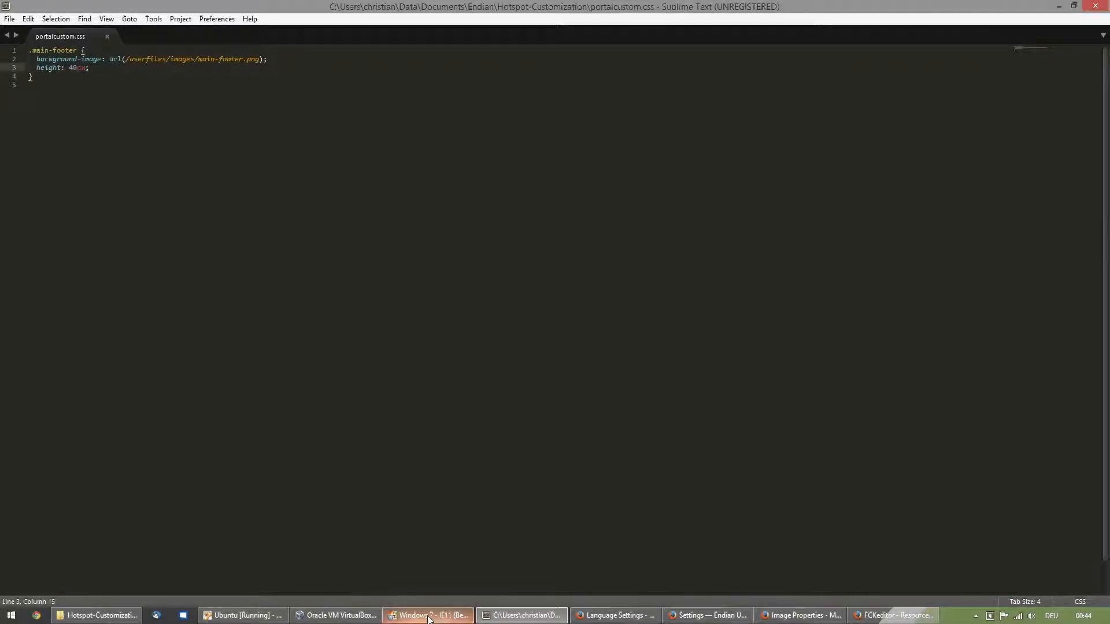
- Switch back to the FCKeditor resources browser in Firefox and upload portalcustom.css to the root folder
mouse_move(660, 621)
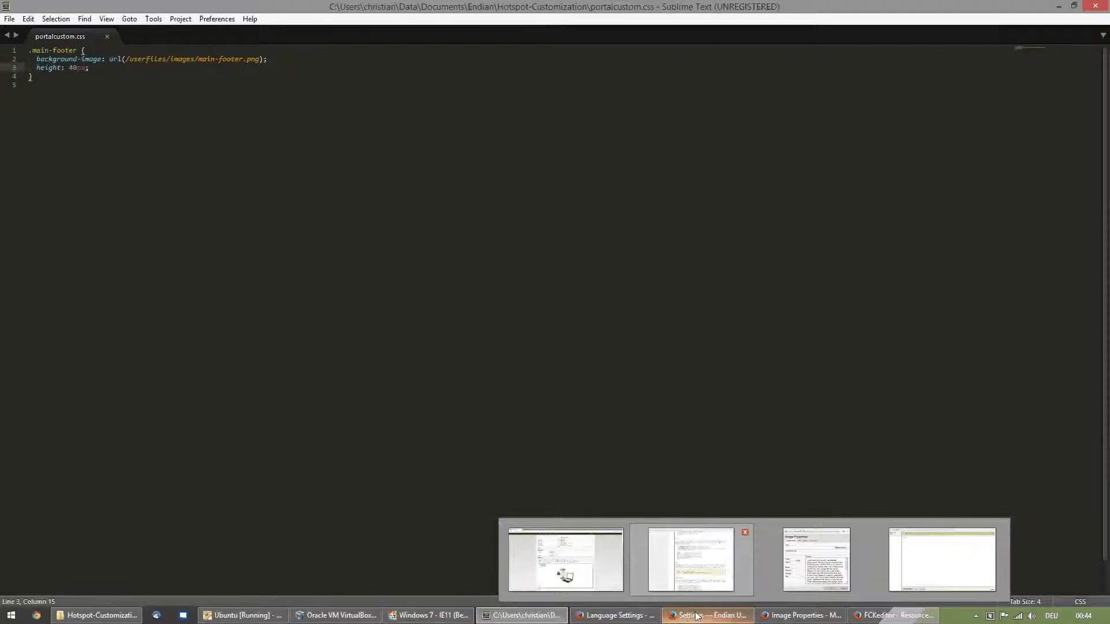
click(876, 618)
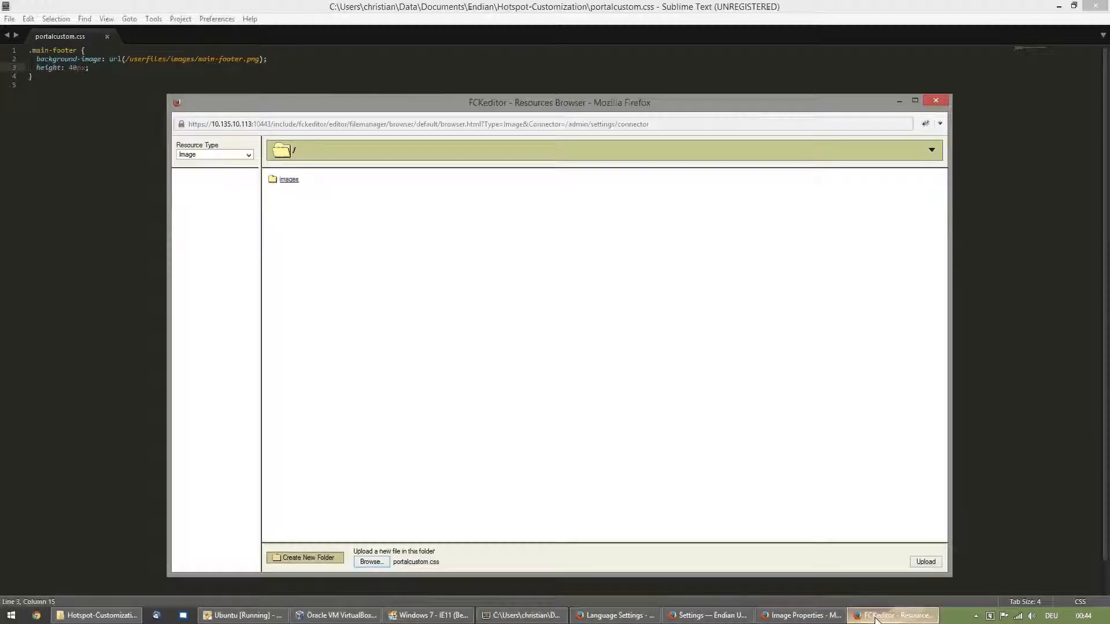
click(813, 619)
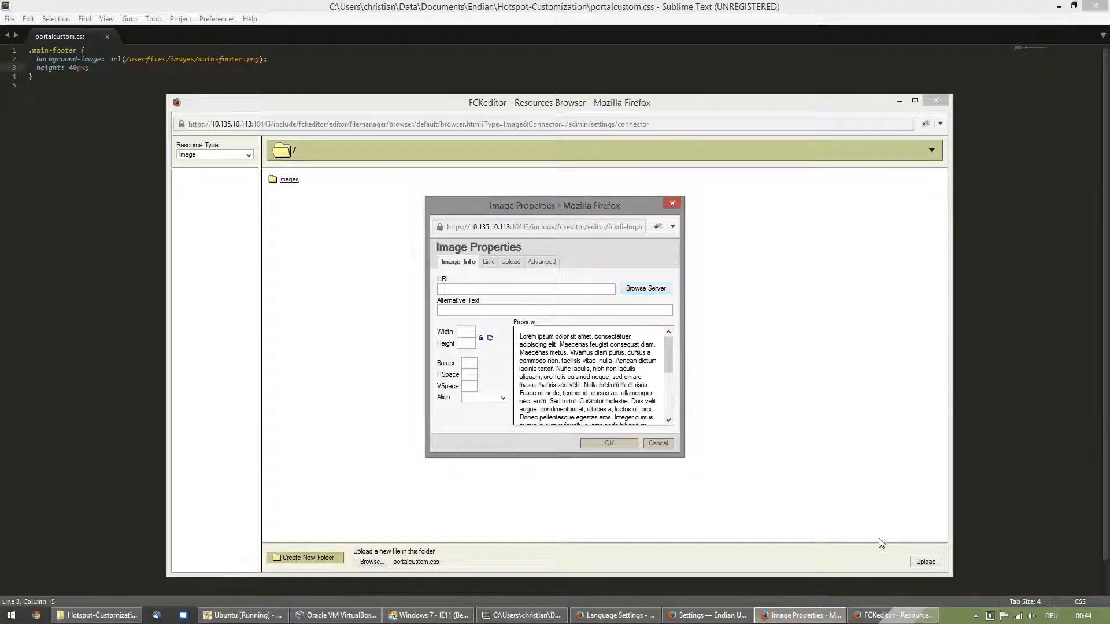
click(921, 562)
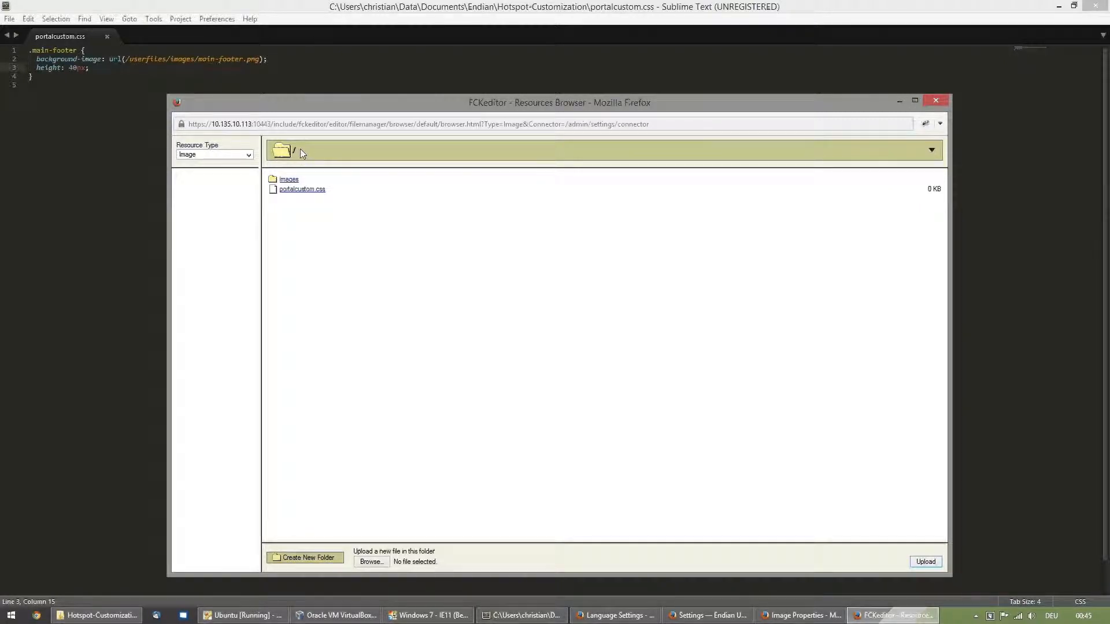
- Upload main-footer.png to the images folder on the server, then close the resources browser and the image properties without inserting an image
click(289, 179)
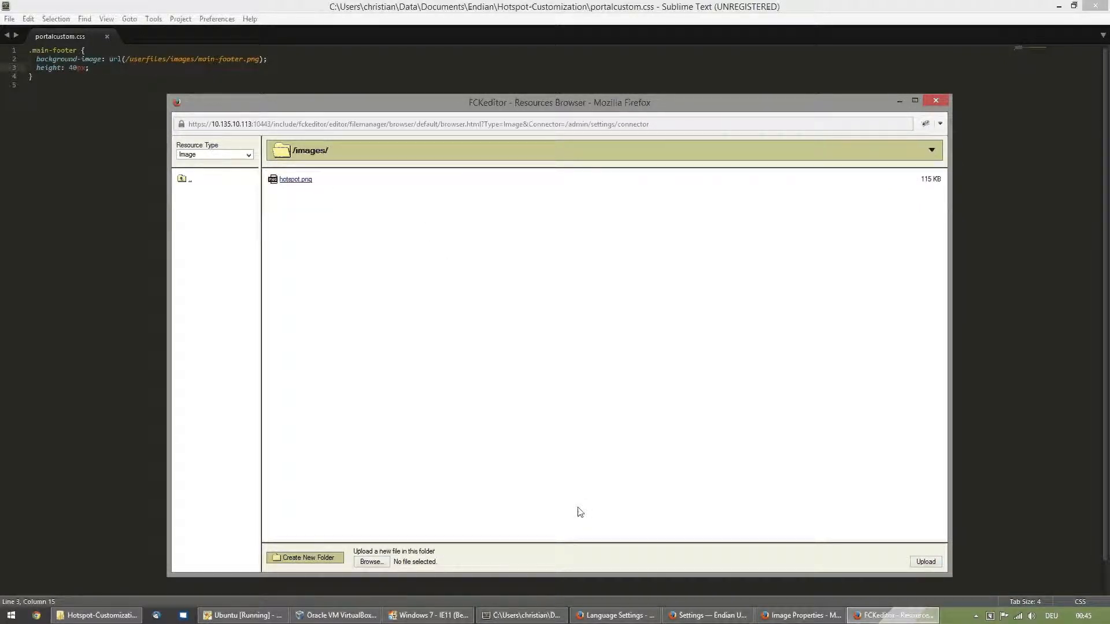
click(371, 562)
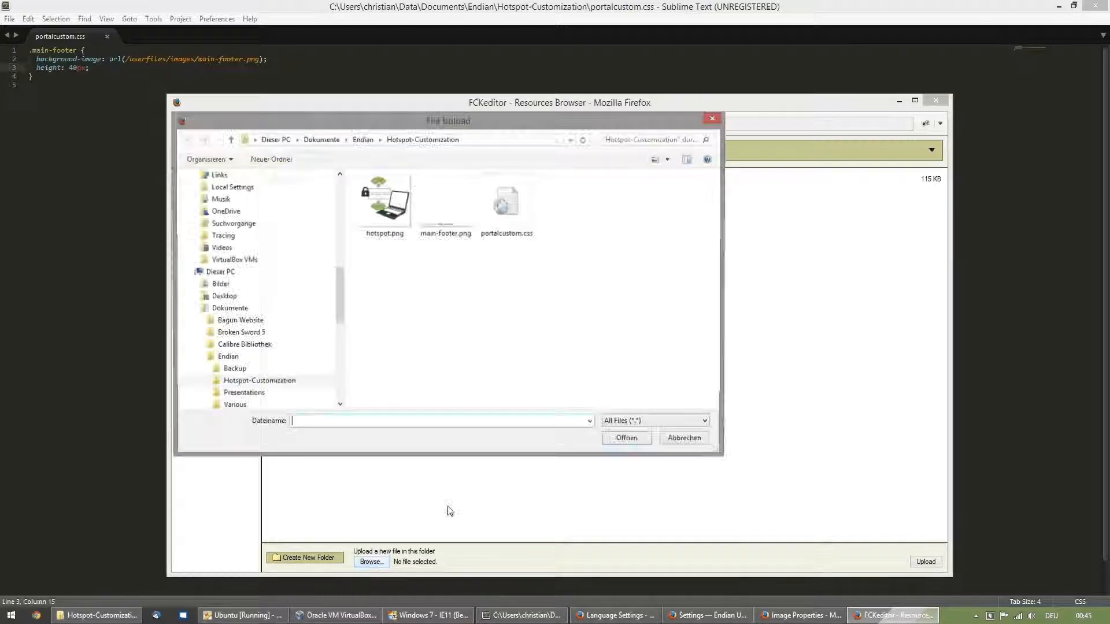
click(452, 237)
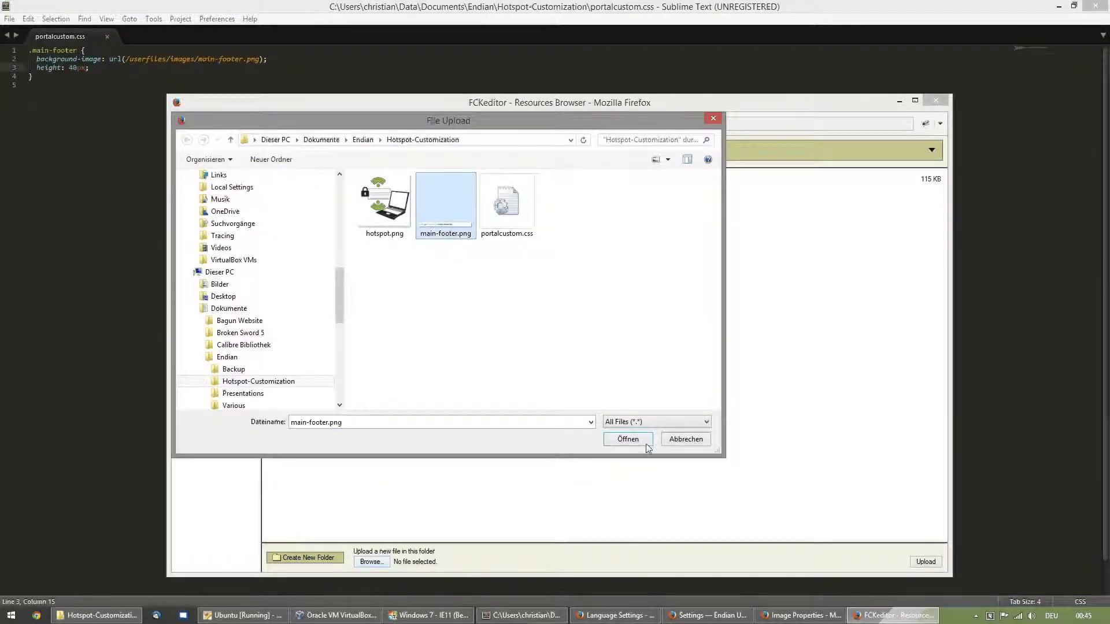
click(627, 439)
click(920, 561)
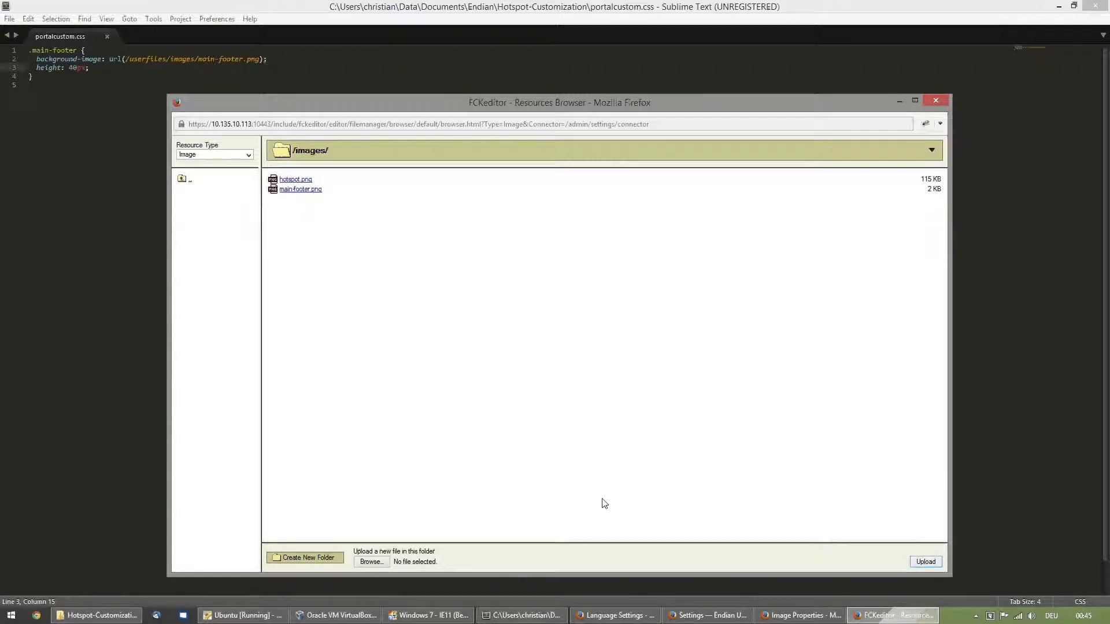
click(936, 100)
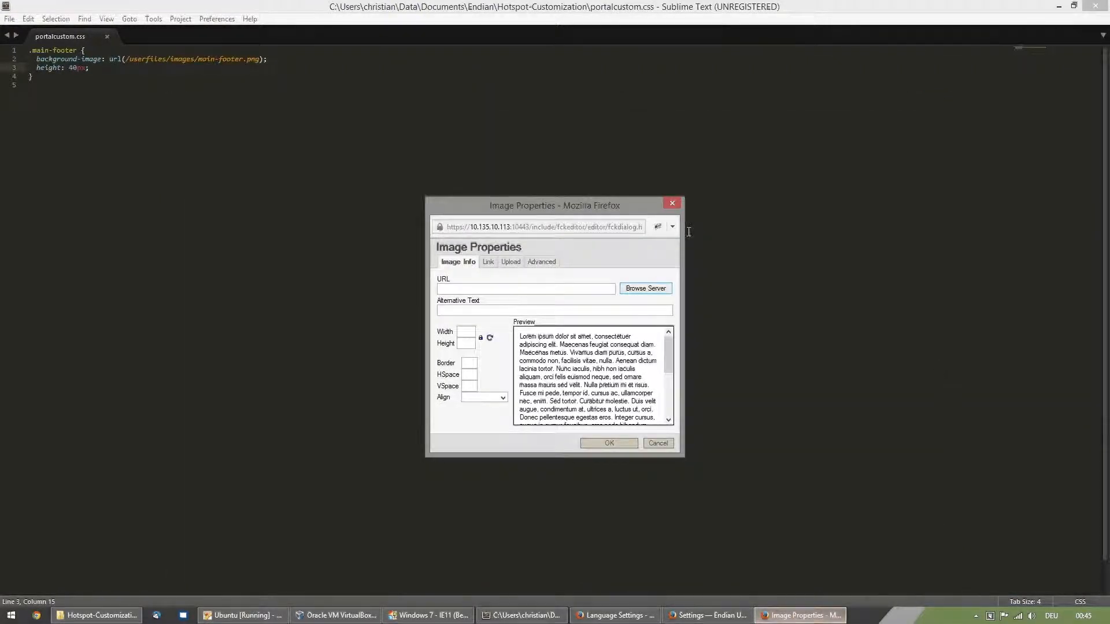
click(672, 204)
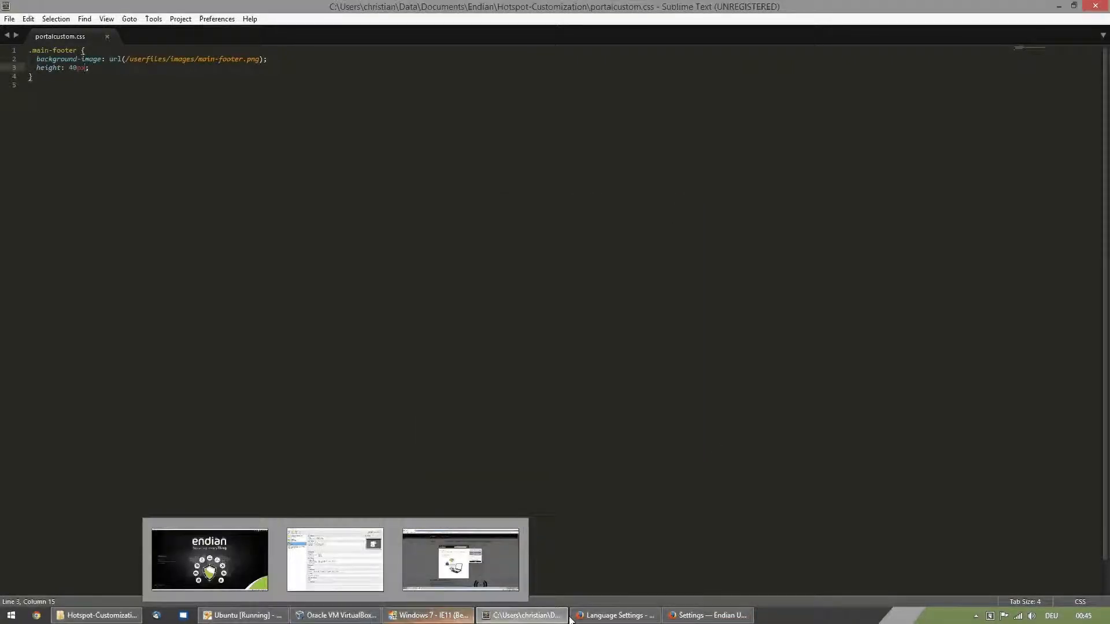
- Switch to the Windows 7 virtual machine and reload the hotspot portal to check the custom footer
click(631, 617)
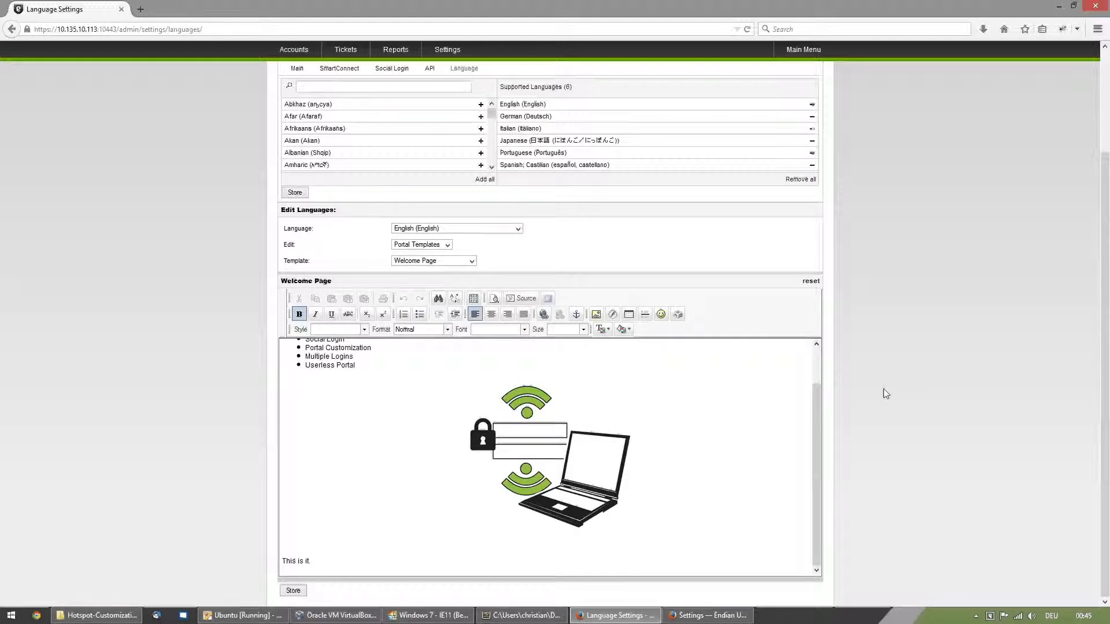
click(447, 617)
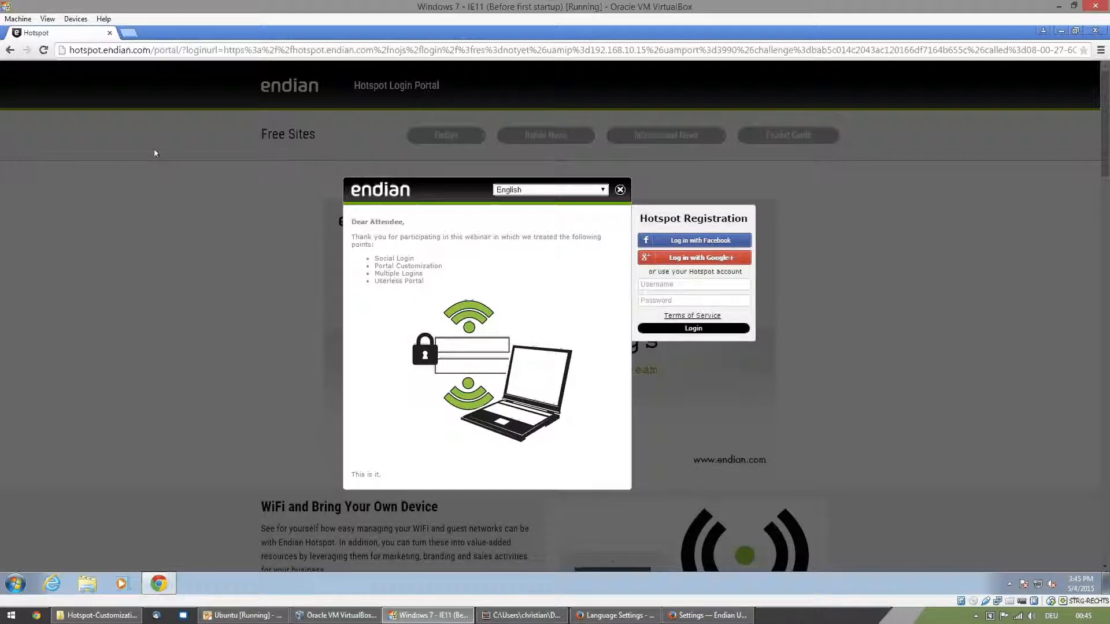
click(43, 51)
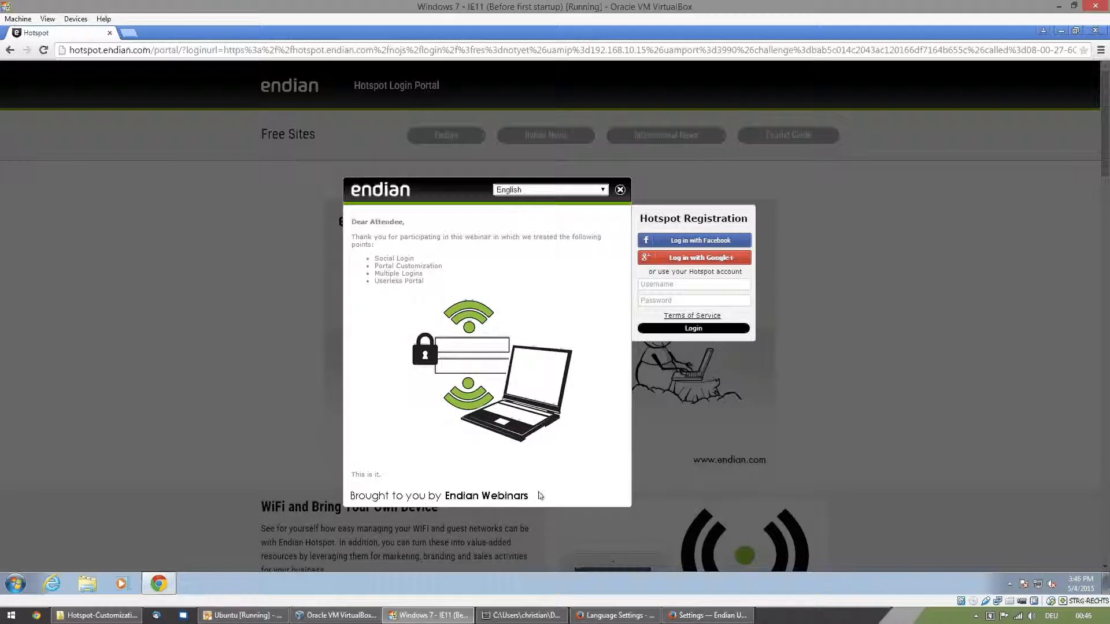
- View main-footer.png from the Hotspot-Customization folder, close it, and return to the portal to compare the footer
click(131, 614)
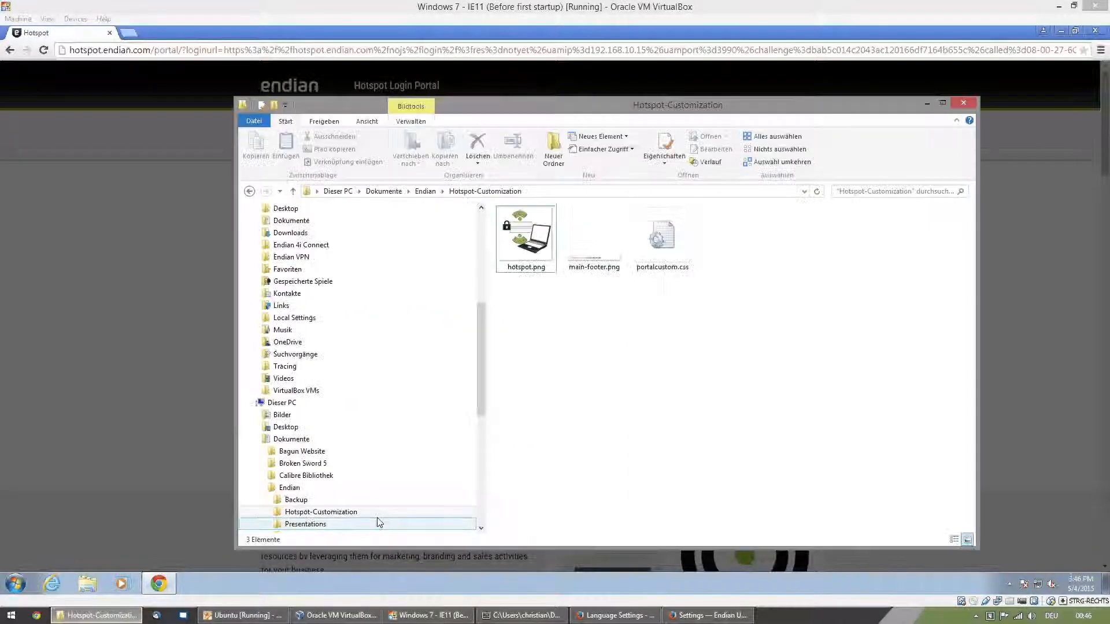
double_click(588, 263)
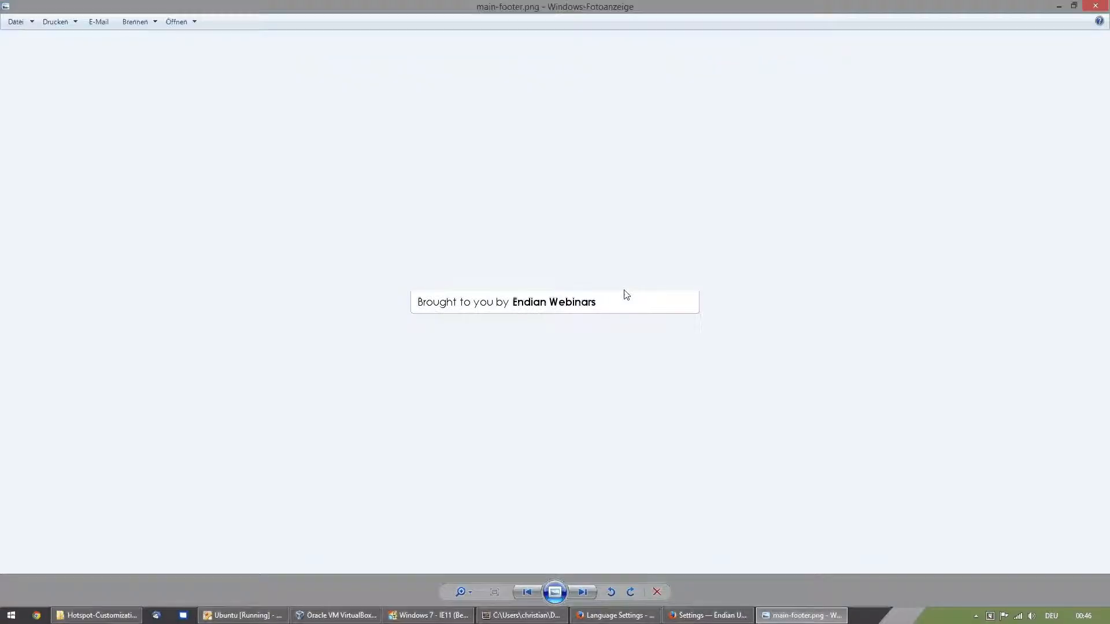
click(1095, 6)
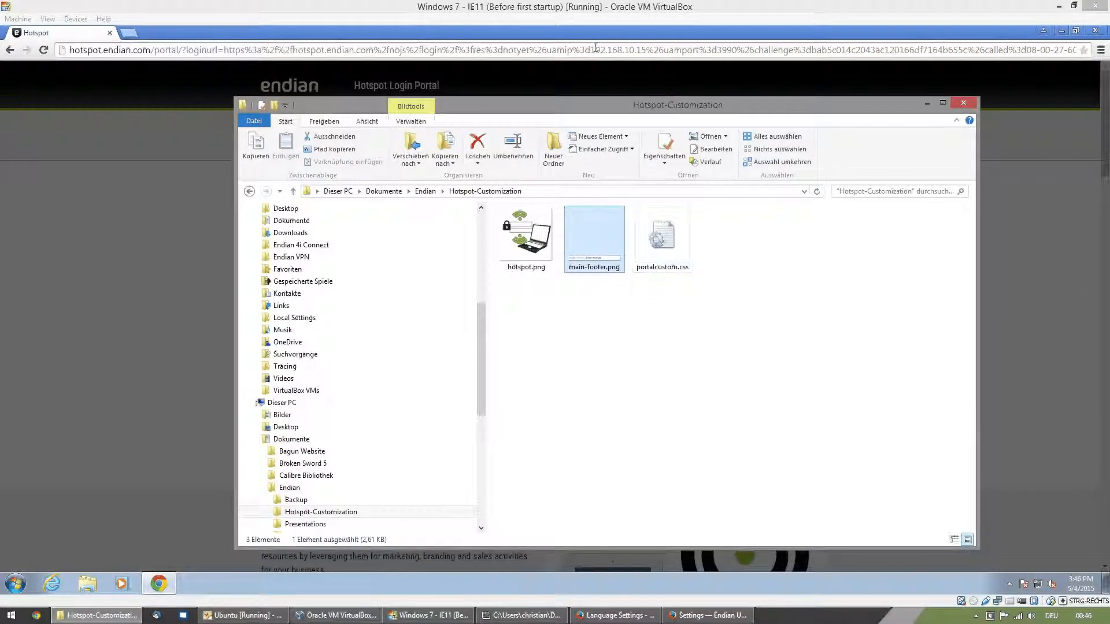
click(587, 28)
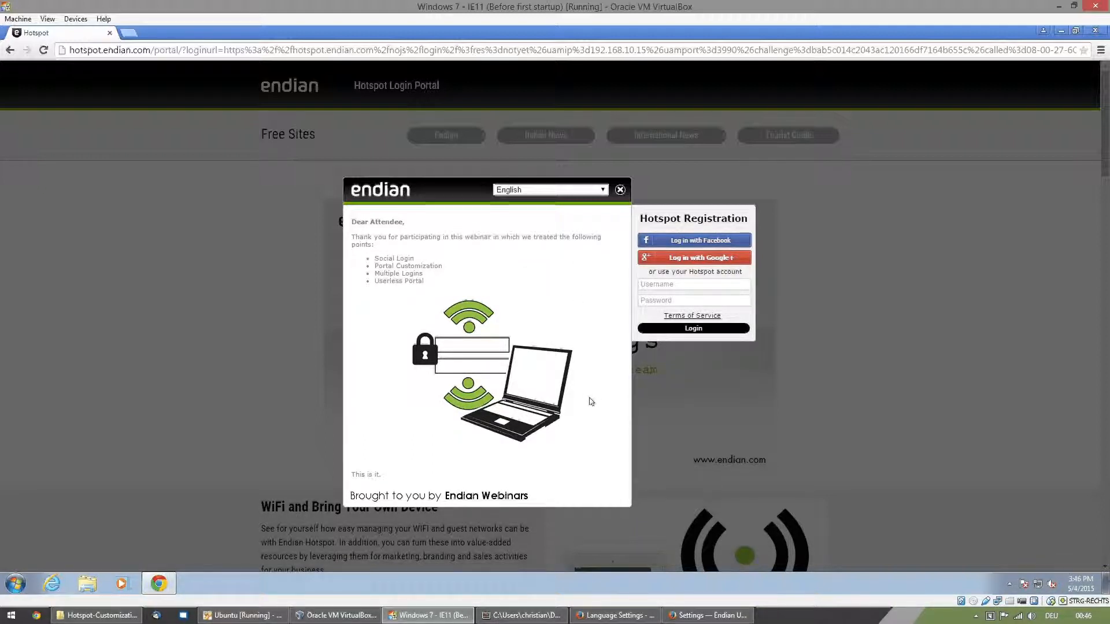
- Return to the Language Settings in Firefox, load the English Terms of Service portal template, and review its text
click(619, 616)
drag(815, 413, 816, 362)
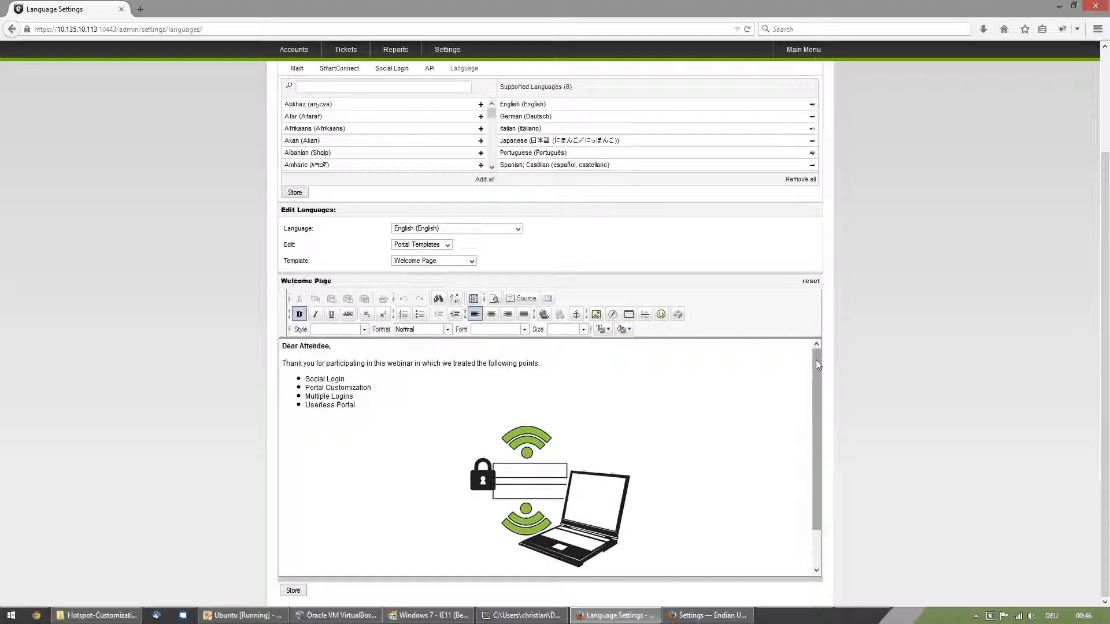
click(450, 263)
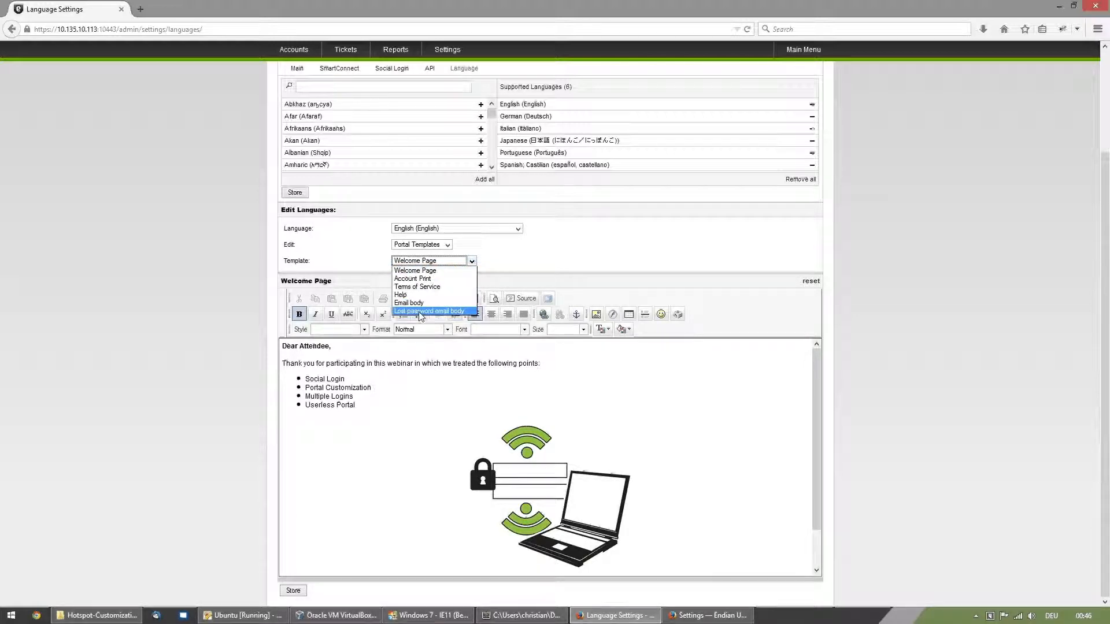
click(419, 287)
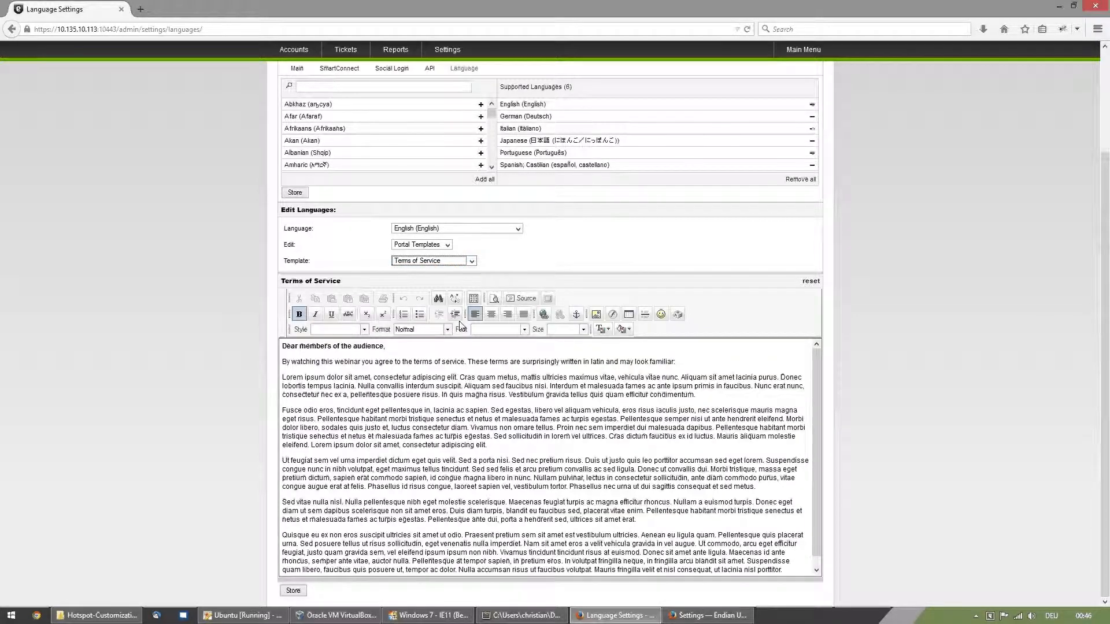
click(351, 374)
scroll(351, 374, down, 1)
scroll(352, 374, up, 1)
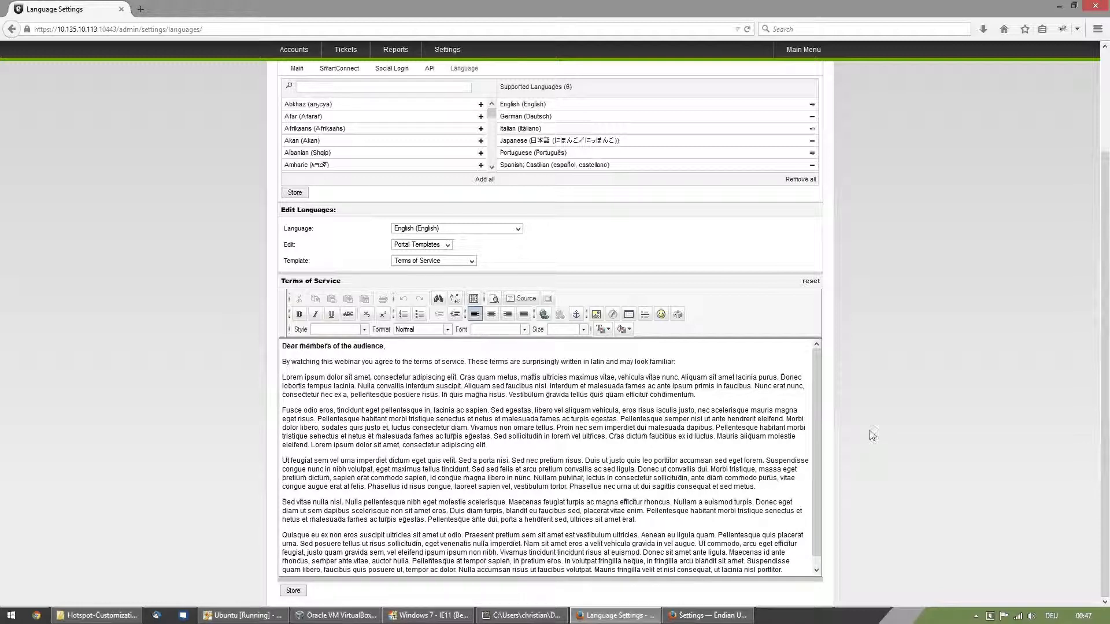
- Check the portal's login page in the virtual machine, then return to the start of the Language Settings page in Firefox
click(441, 618)
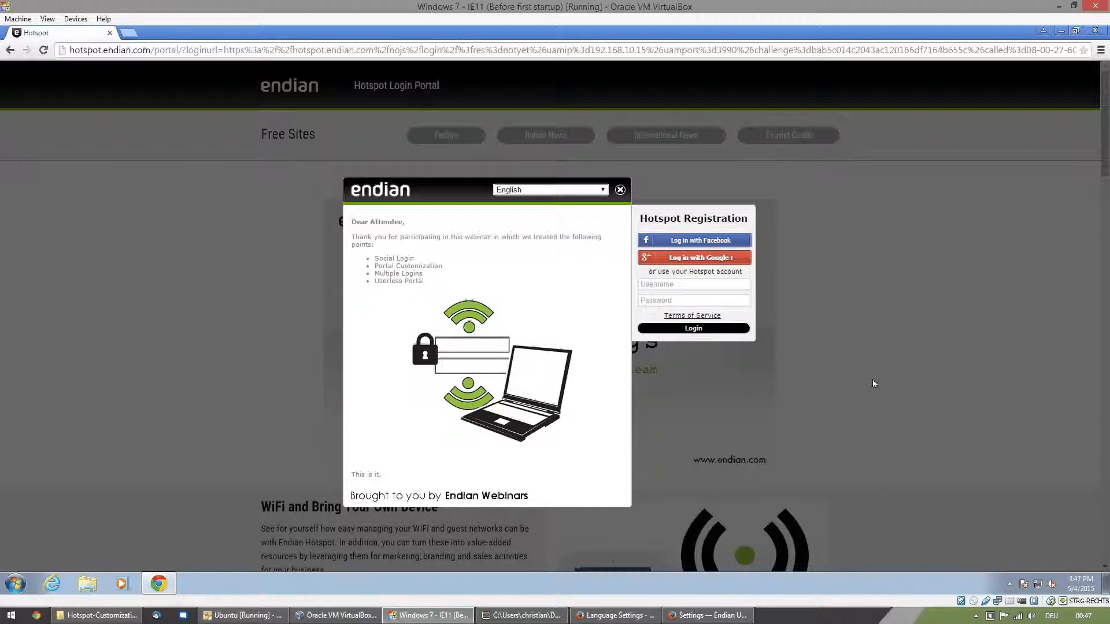
click(591, 617)
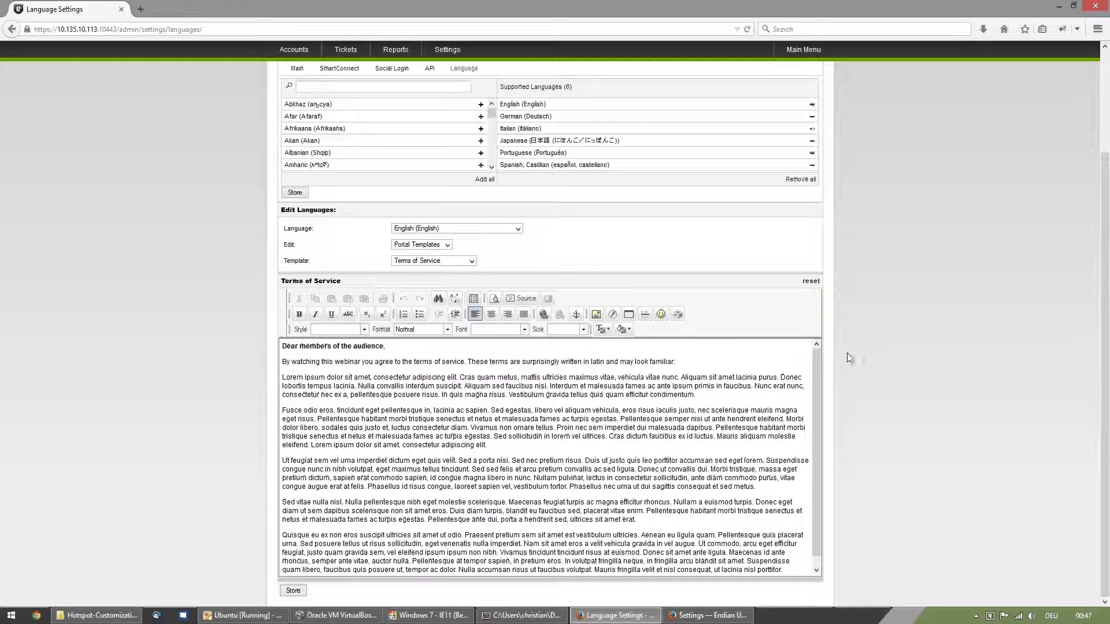
scroll(847, 352, up, 3)
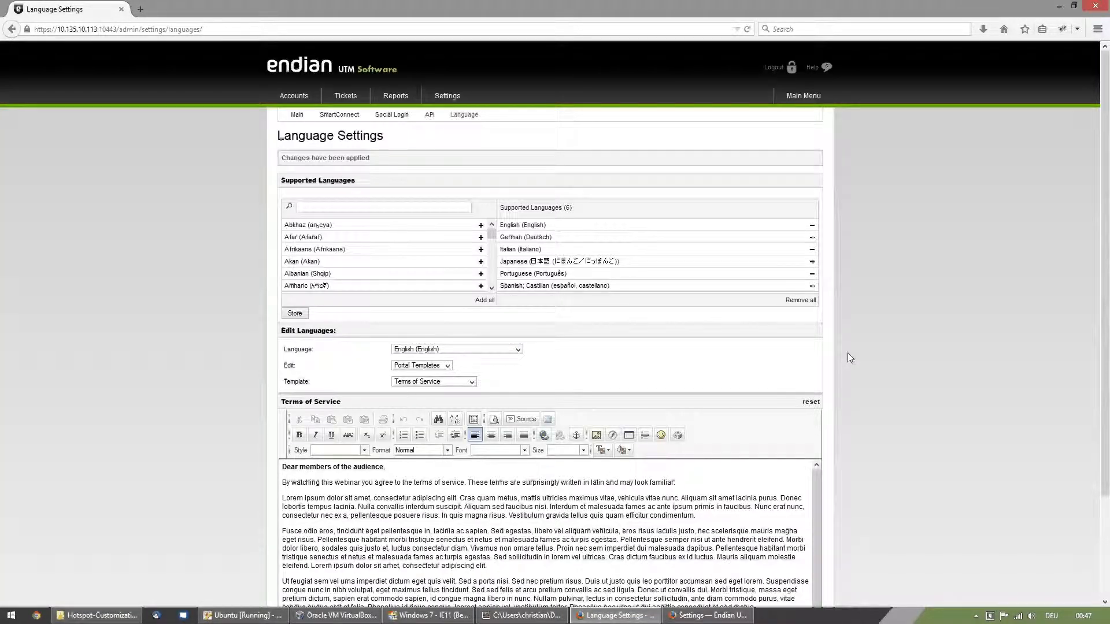